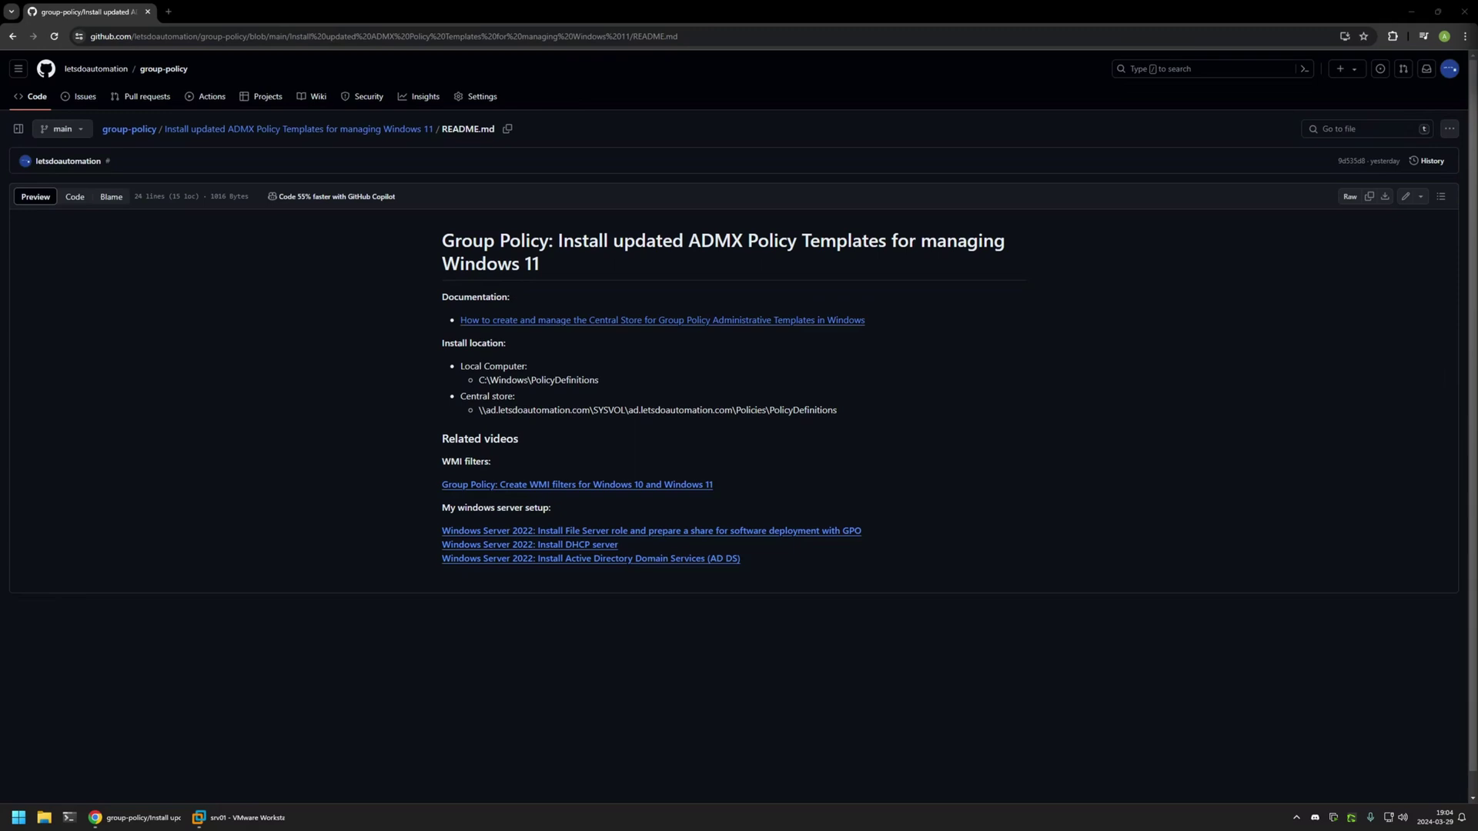
Step: Review the README's local computer and central store install locations for the policy definitions
drag(870, 411, 514, 393)
click(501, 365)
triple_click(532, 367)
click(533, 367)
click(466, 398)
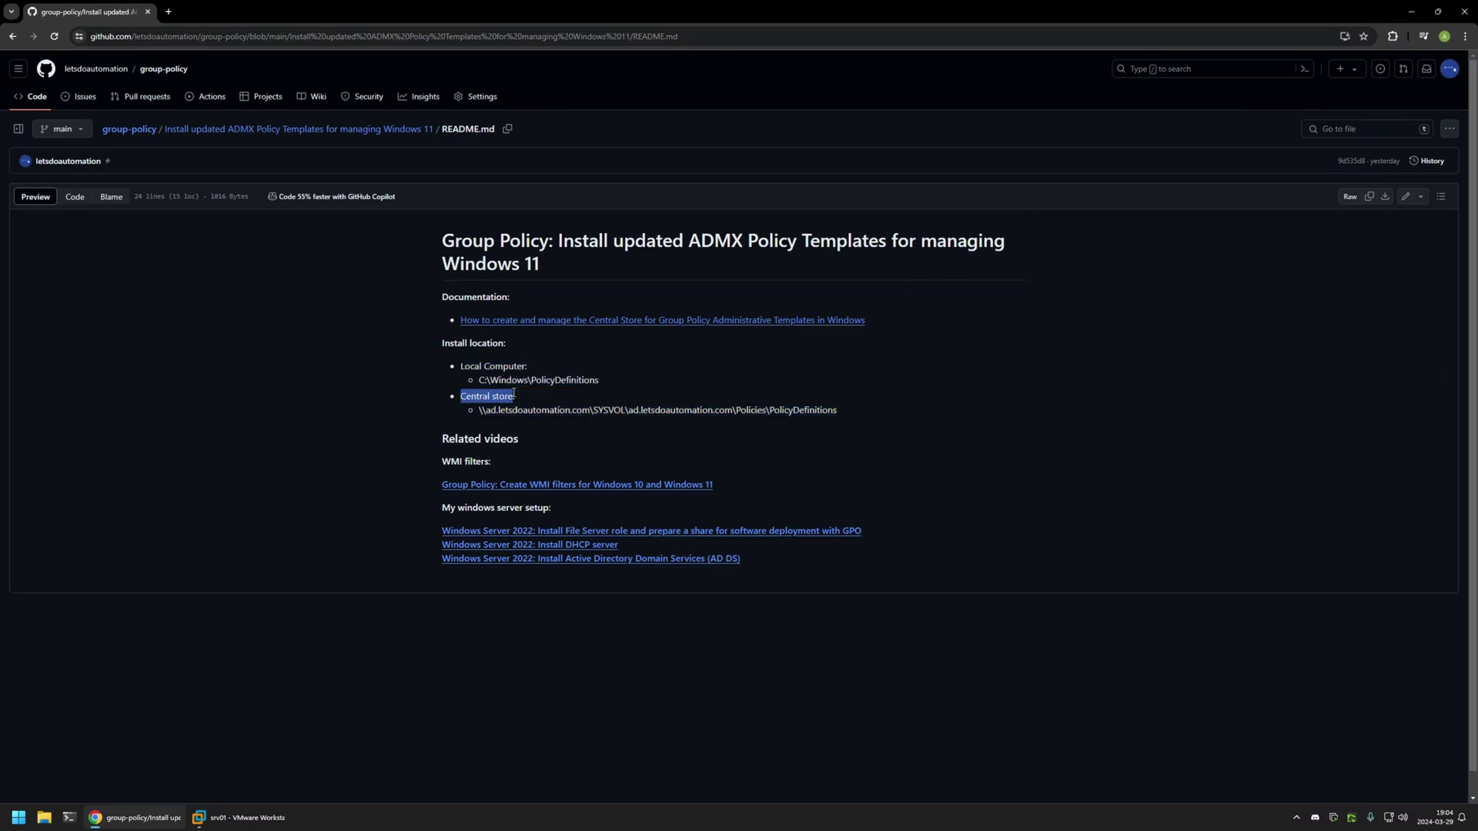
click(518, 394)
drag(601, 380, 422, 369)
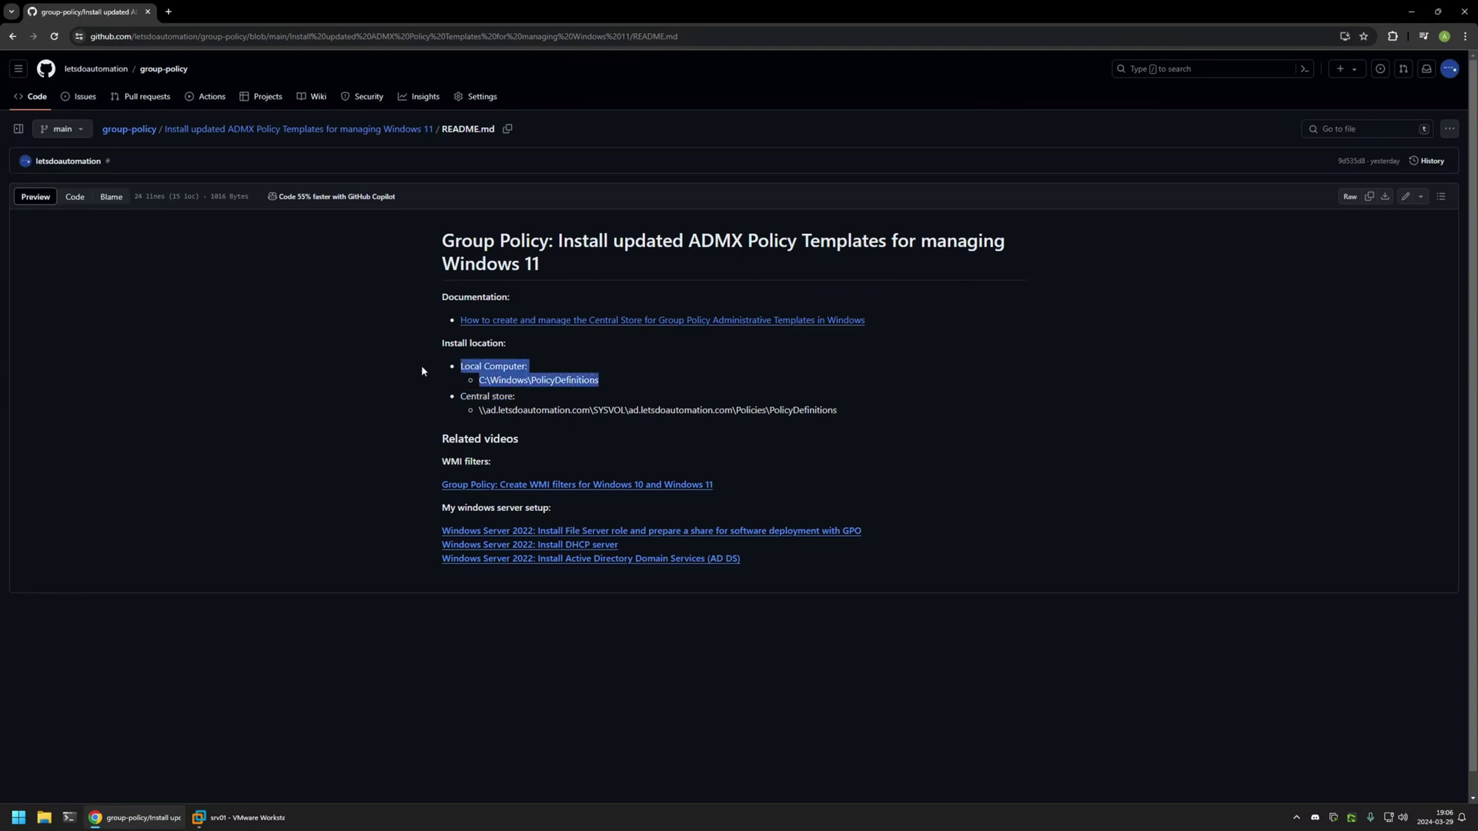
click(532, 367)
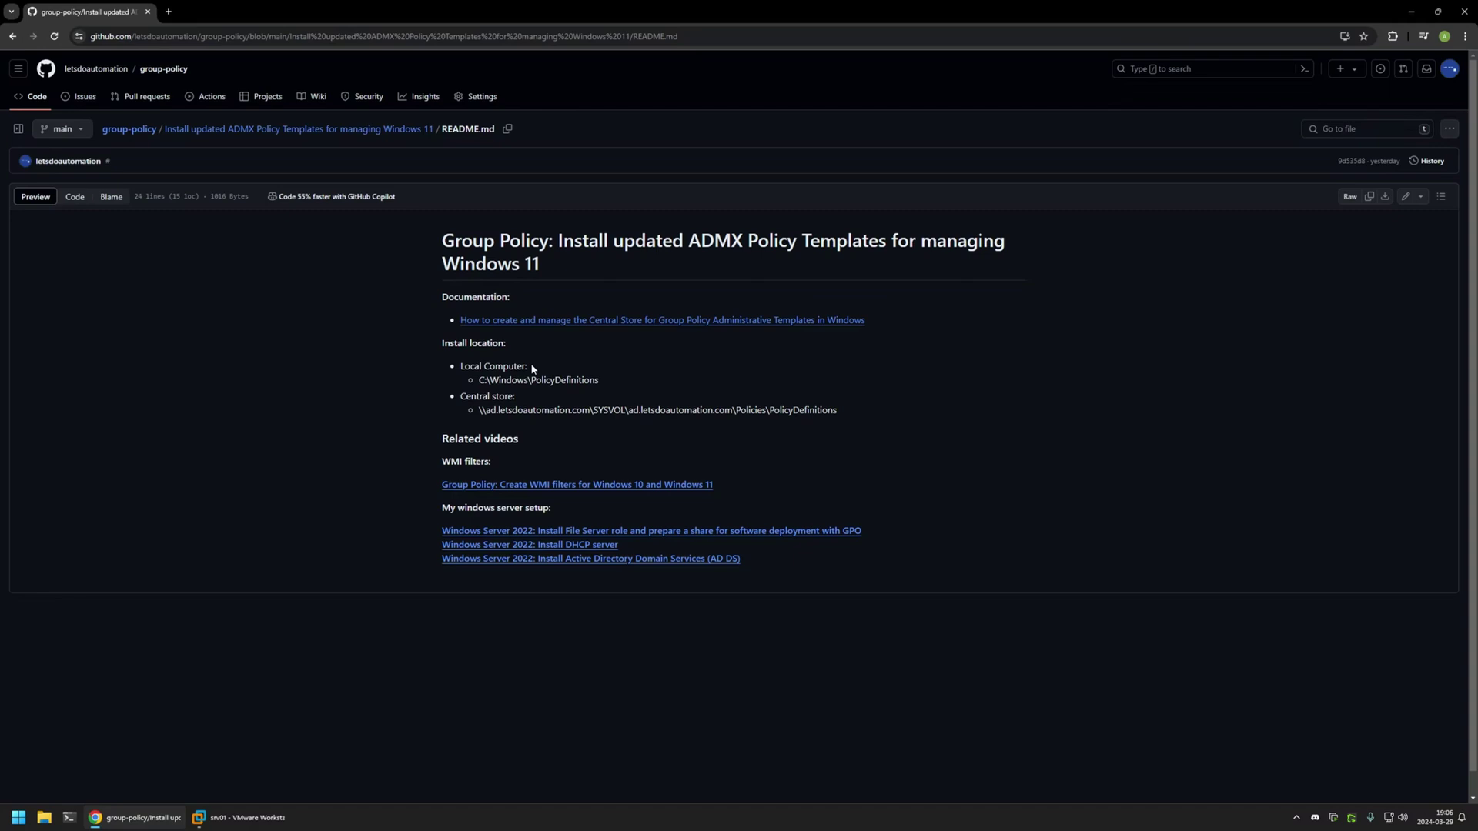
drag(461, 396, 516, 396)
drag(491, 410, 839, 411)
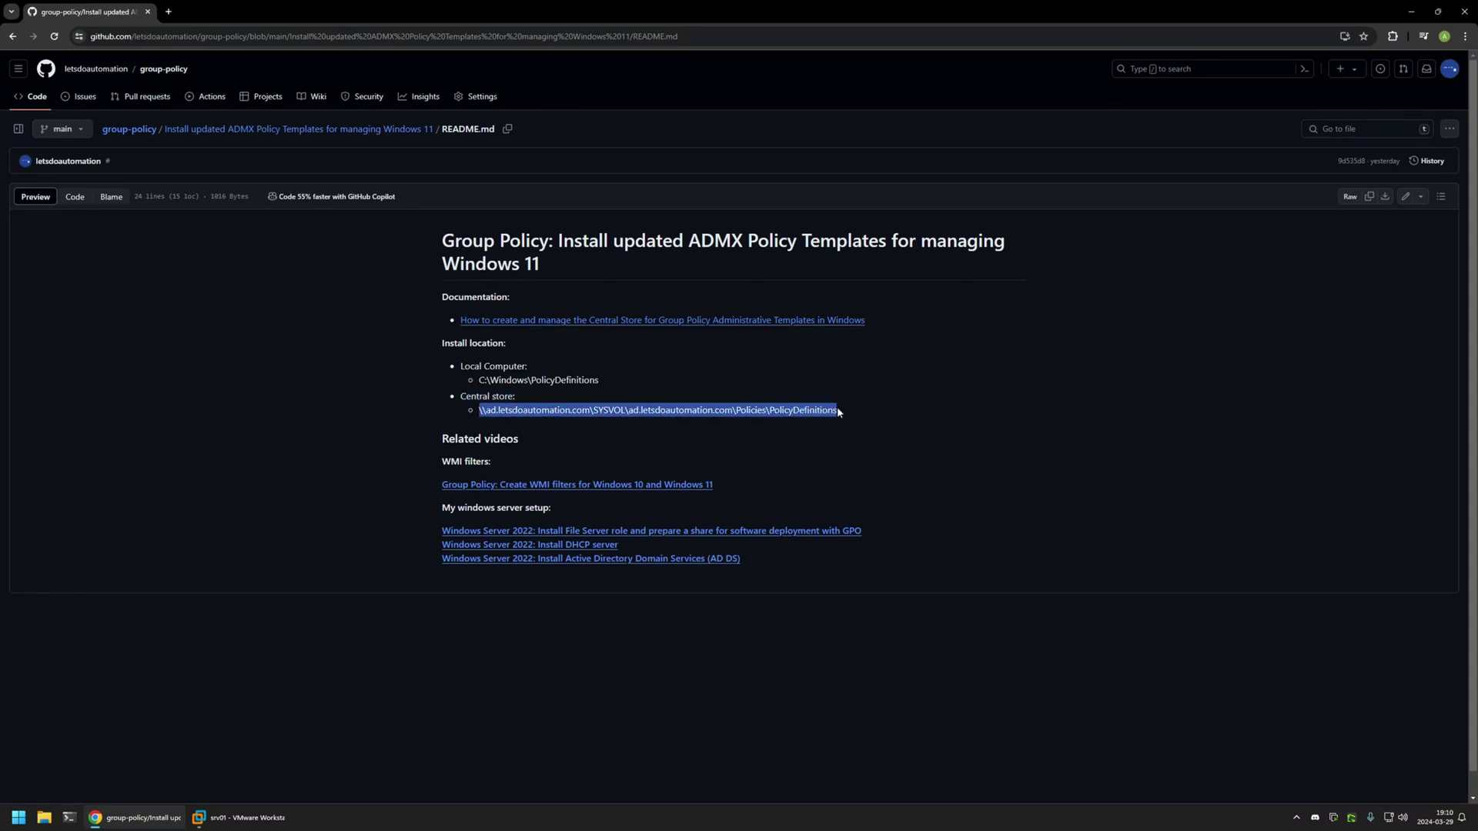
click(521, 396)
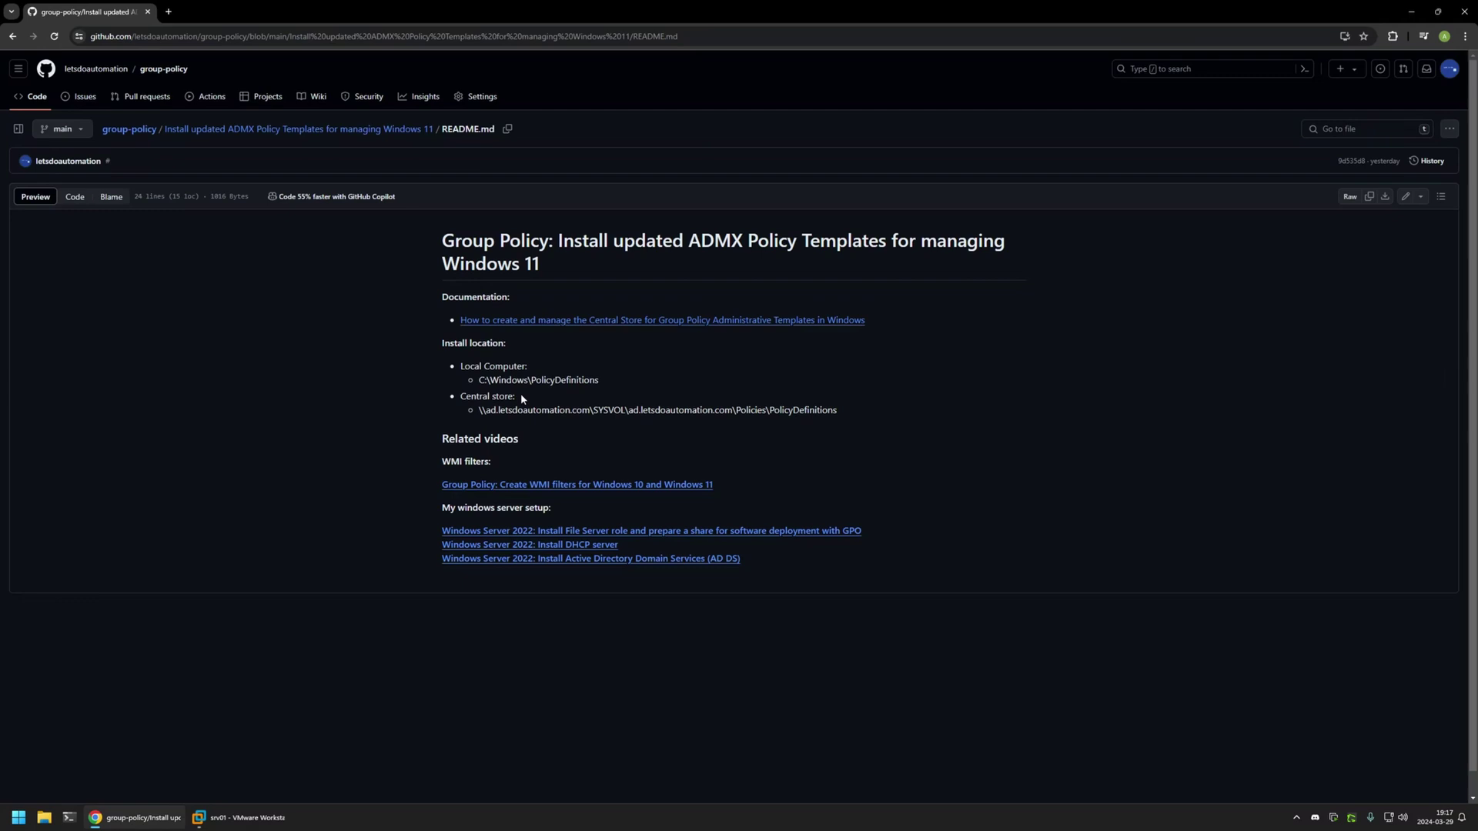
drag(598, 381, 456, 367)
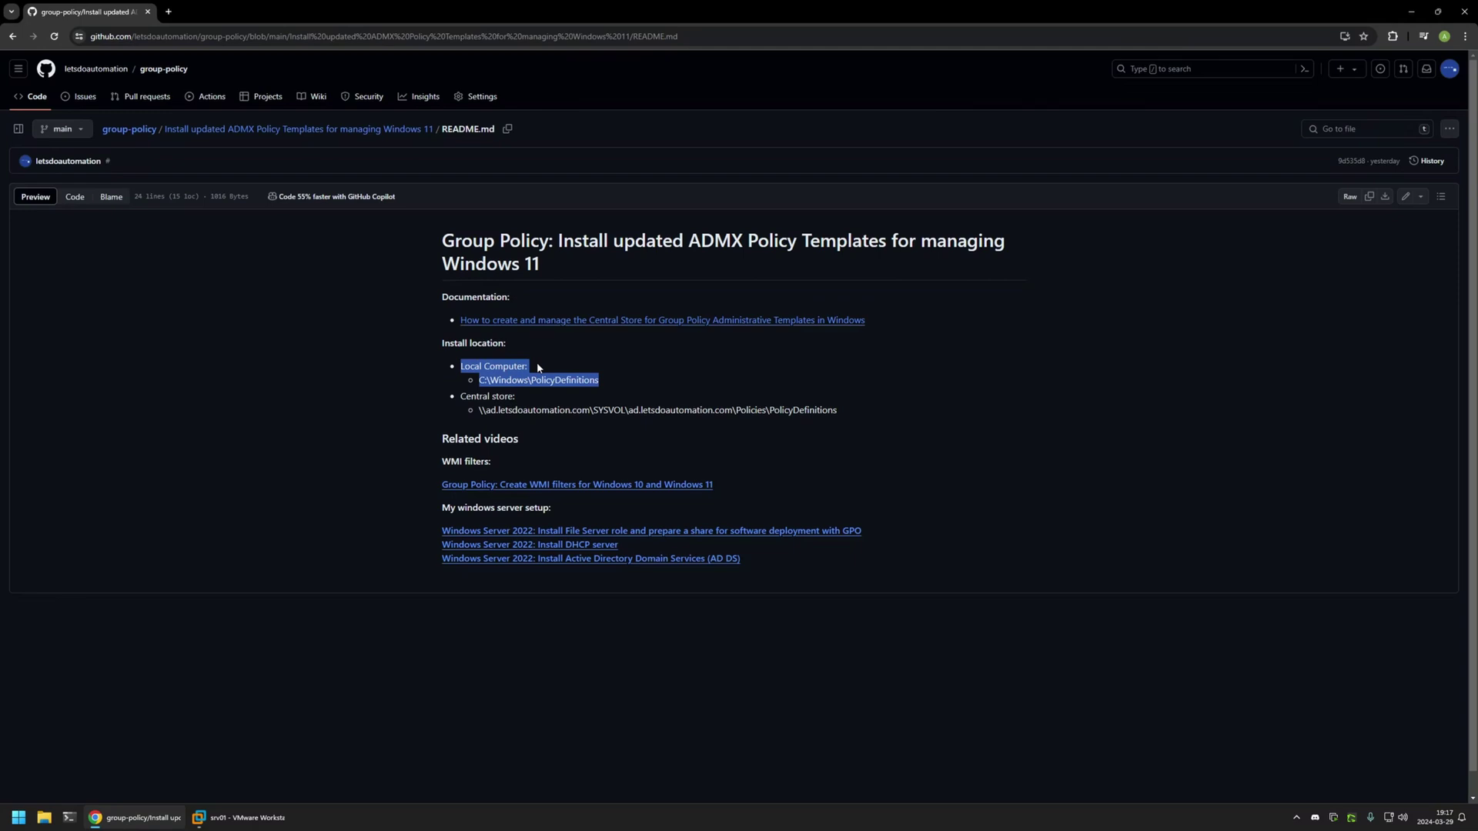
click(800, 428)
drag(846, 415, 450, 394)
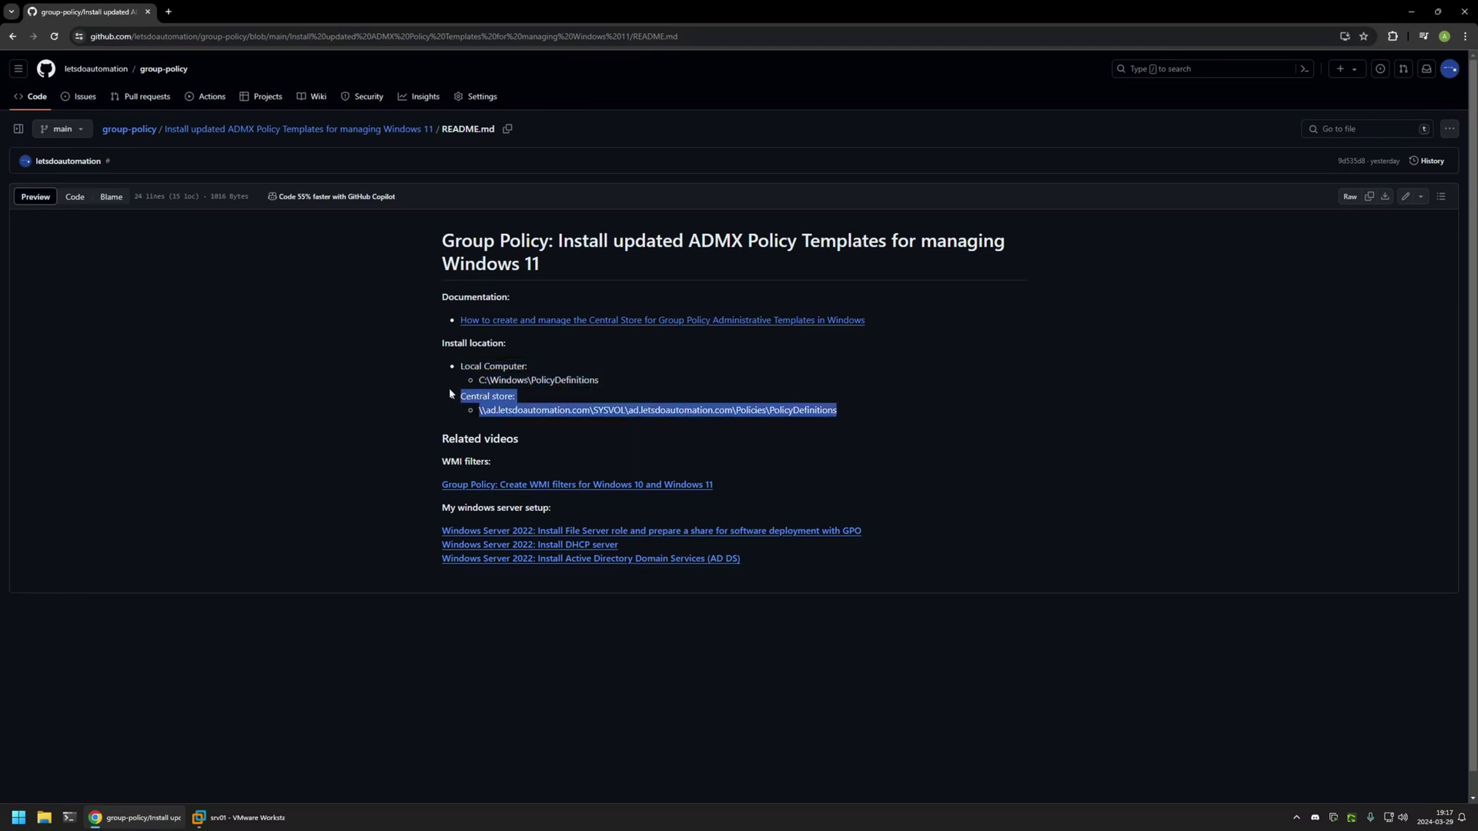
click(521, 398)
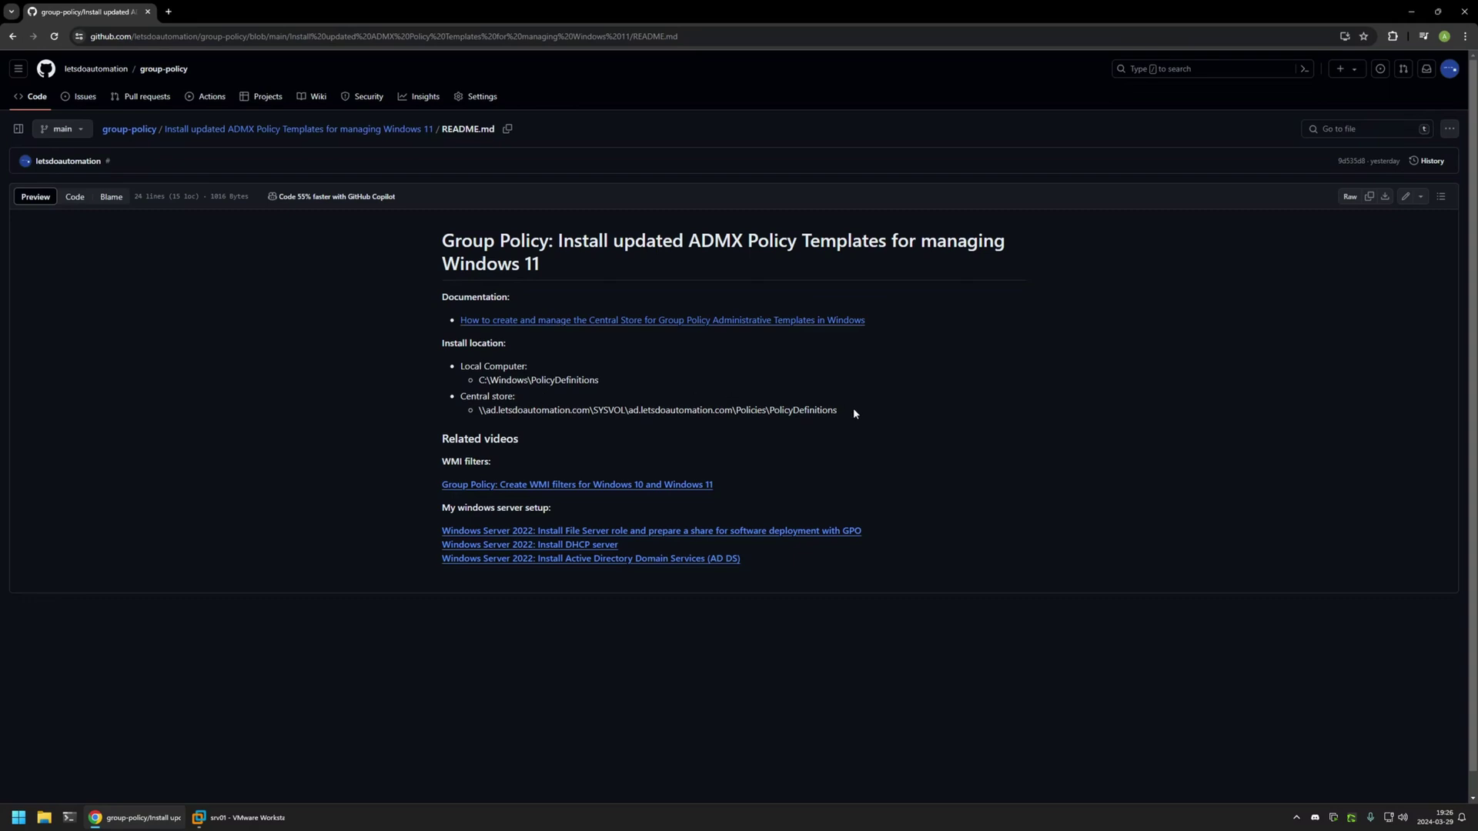
drag(853, 413, 457, 393)
click(522, 399)
Step: Open the linked Central Store article and download the English Administrative Templates (.admx) for Windows 11 2022 Update (22H2) - v3.0
ctrl+click(573, 321)
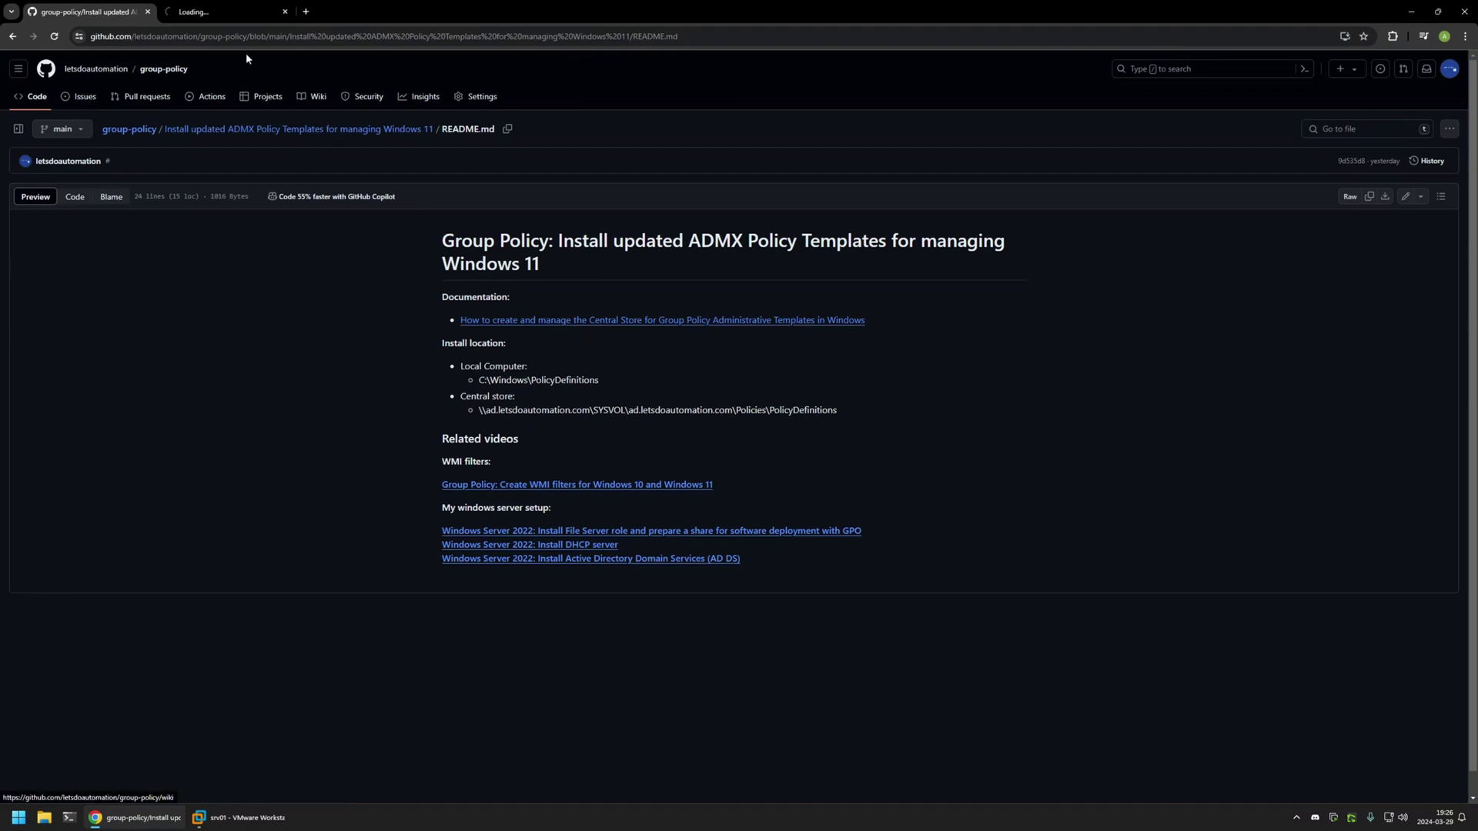
click(223, 11)
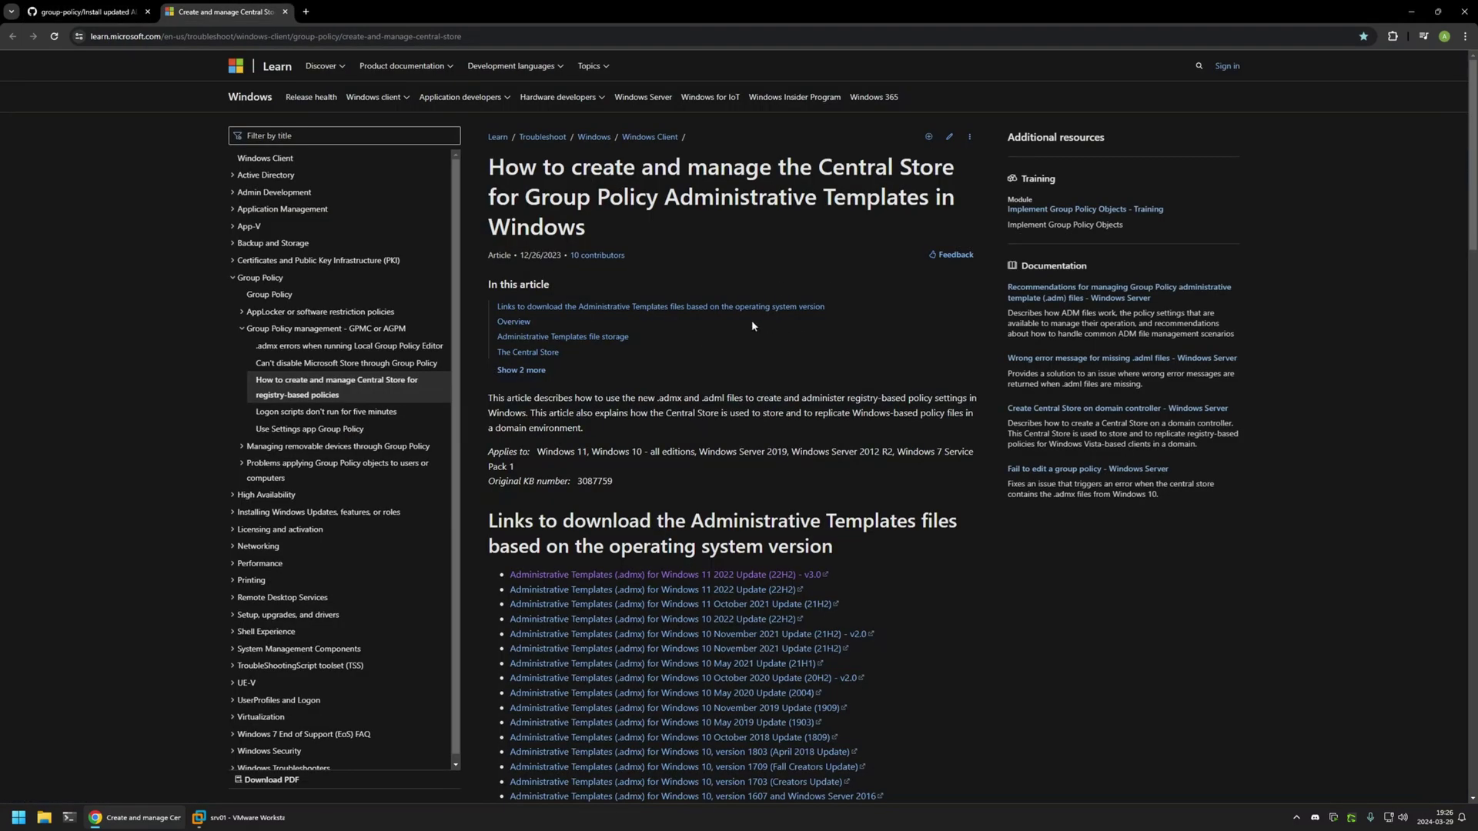
scroll(751, 320, down, 2)
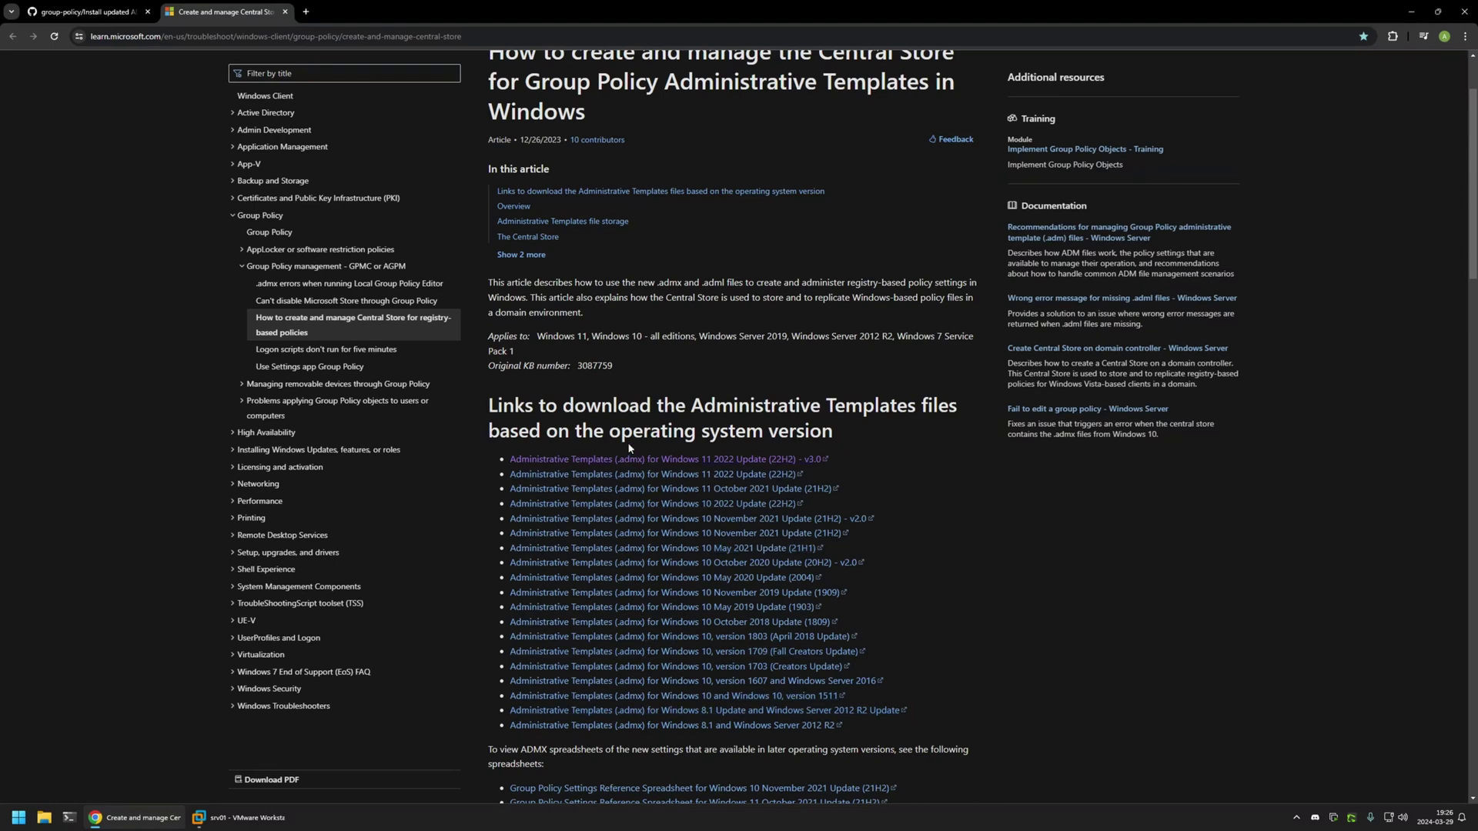
click(753, 465)
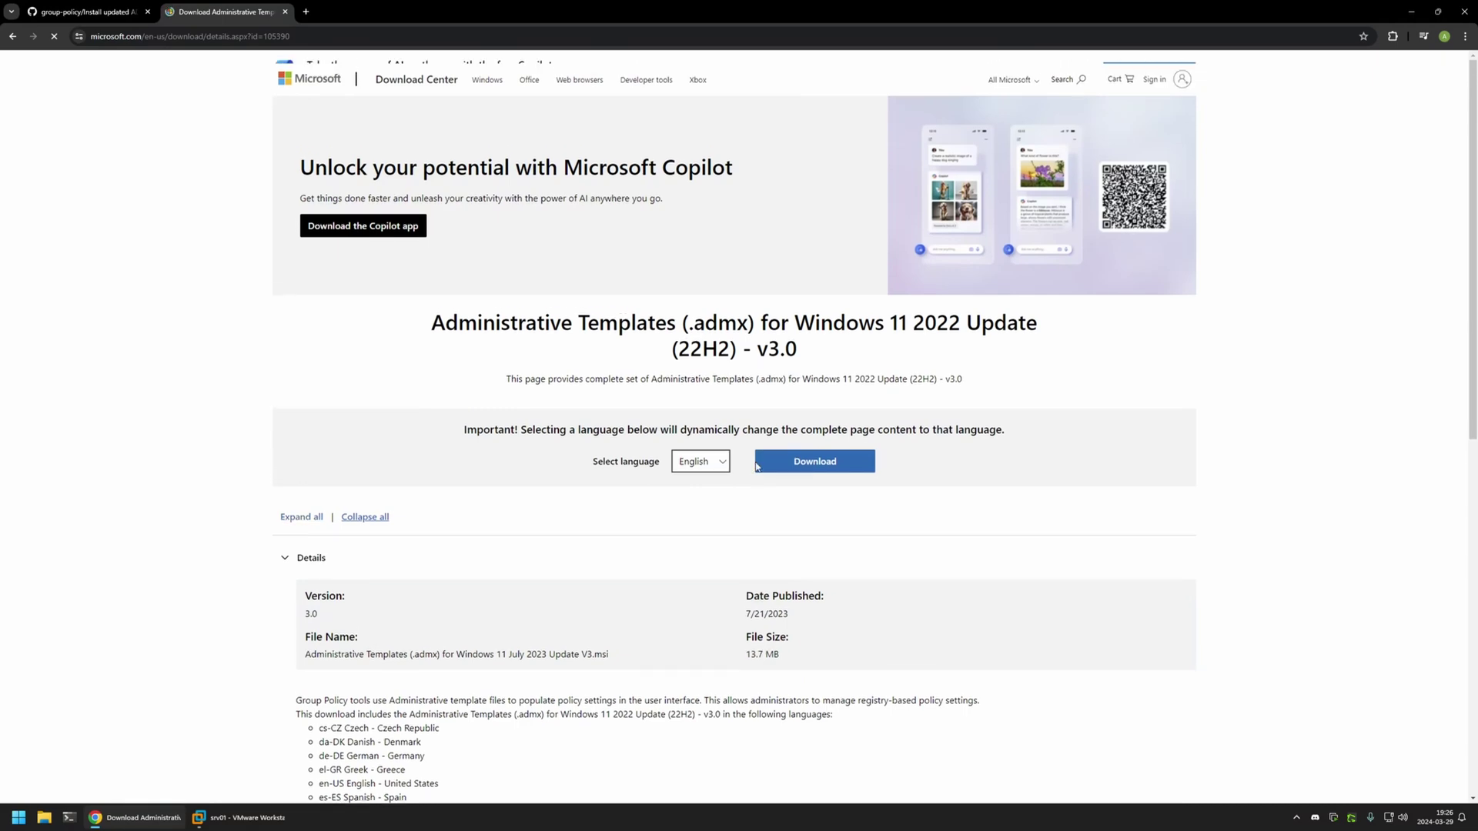
click(813, 498)
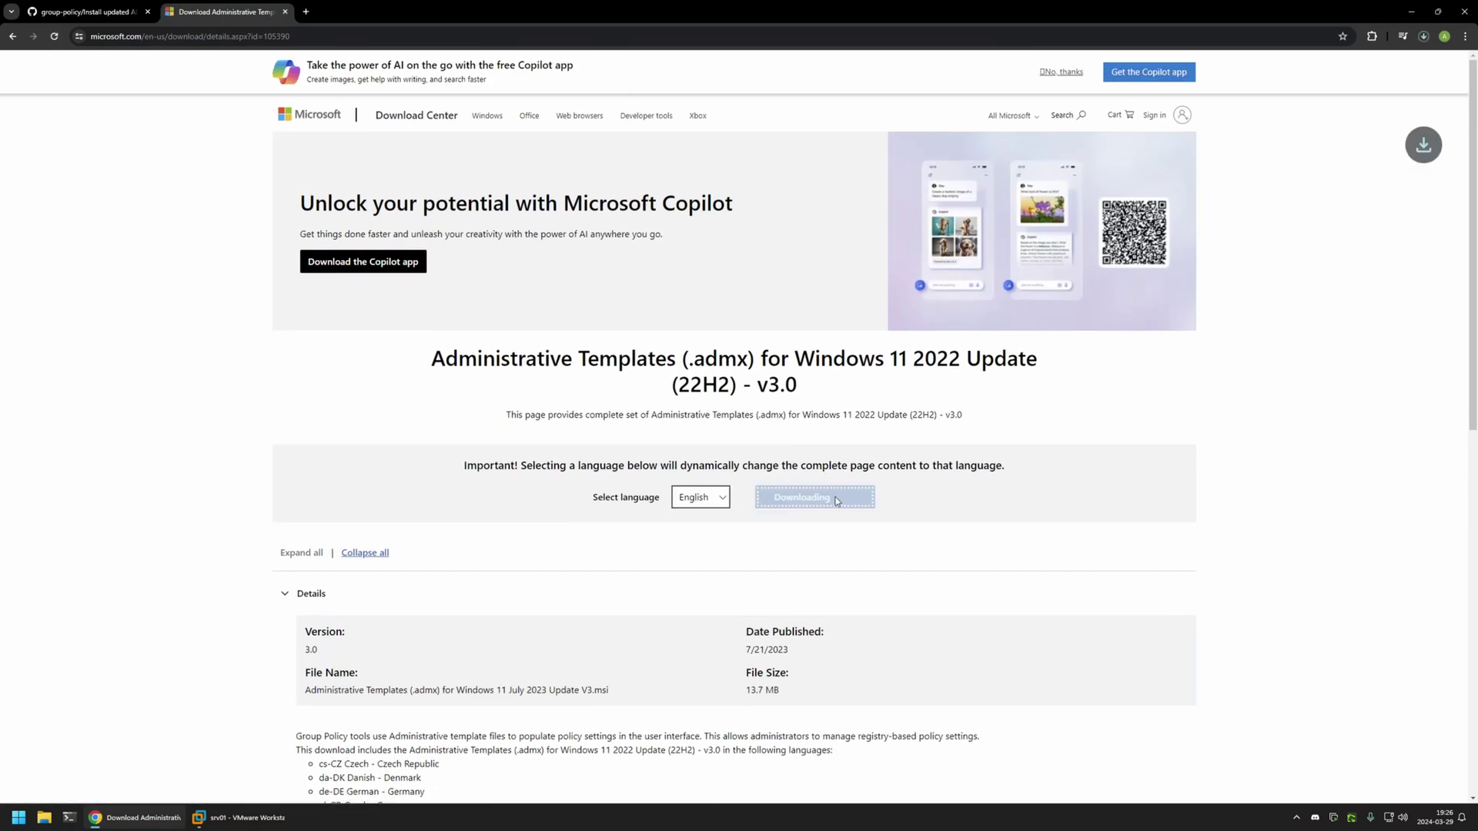
Step: Copy the downloaded Administrative Templates .msi installer from the Downloads folder
right_click(44, 818)
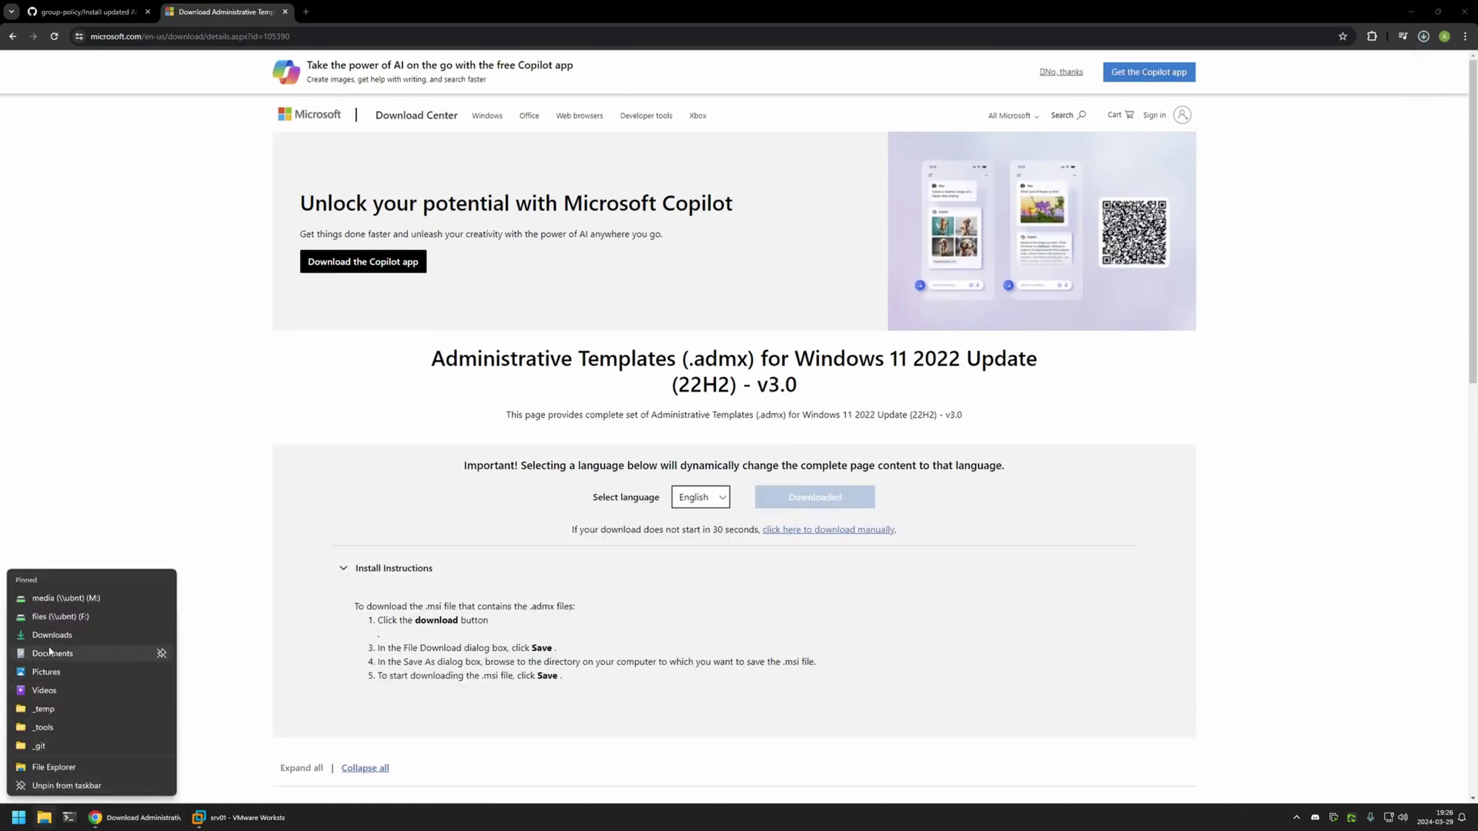
click(52, 635)
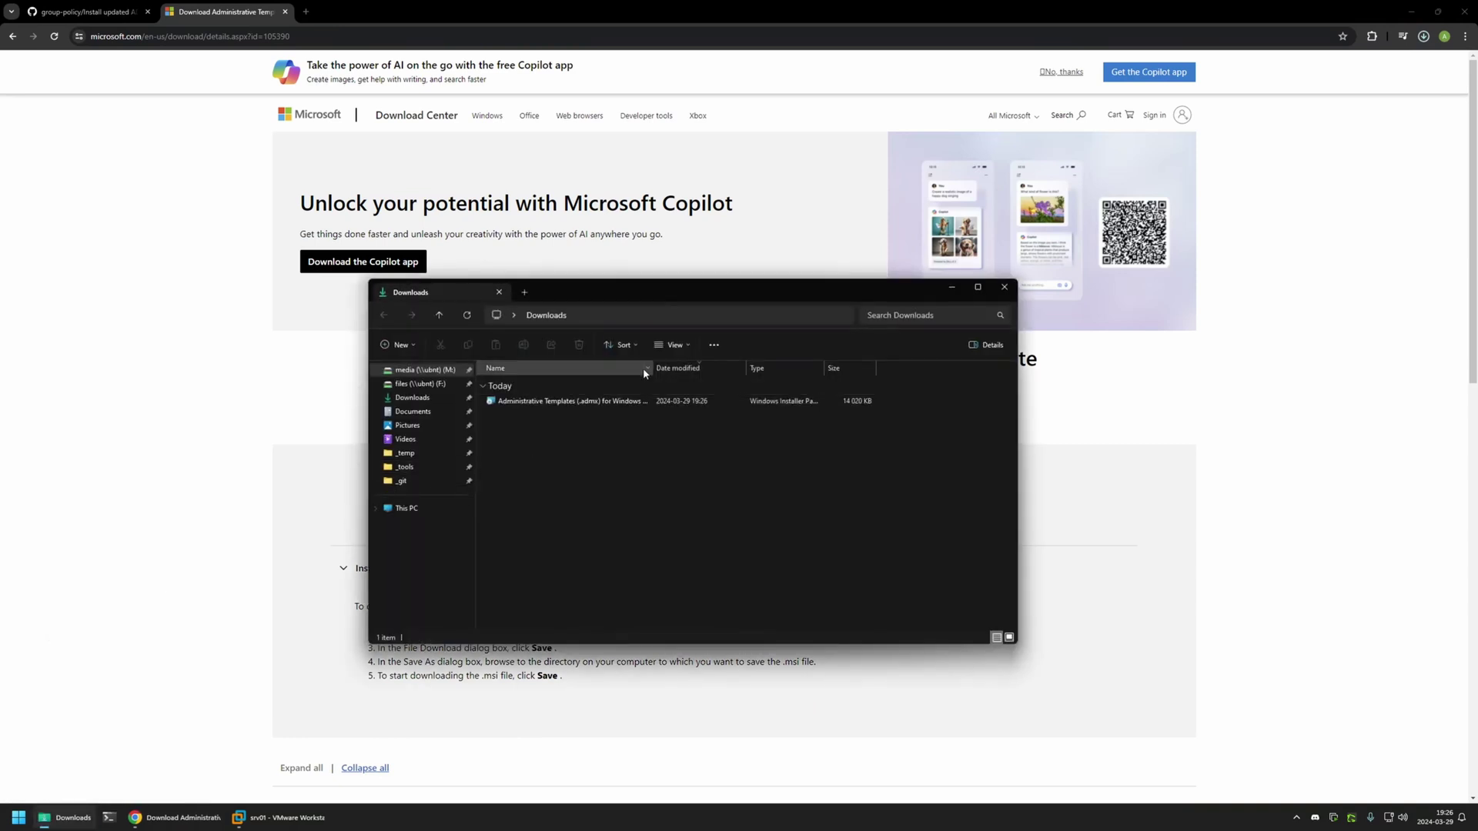
drag(643, 368, 778, 368)
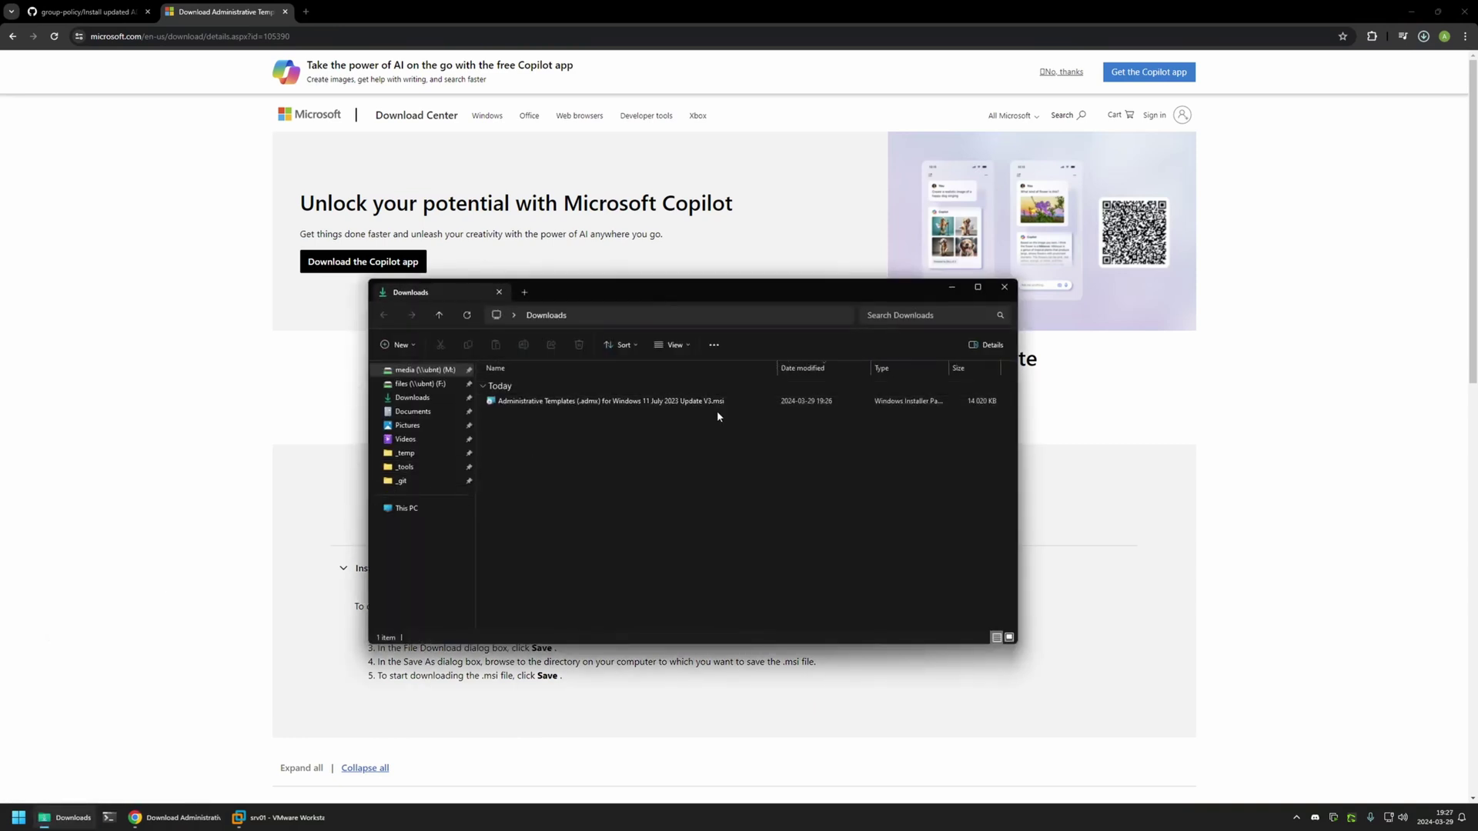
right_click(556, 402)
click(597, 615)
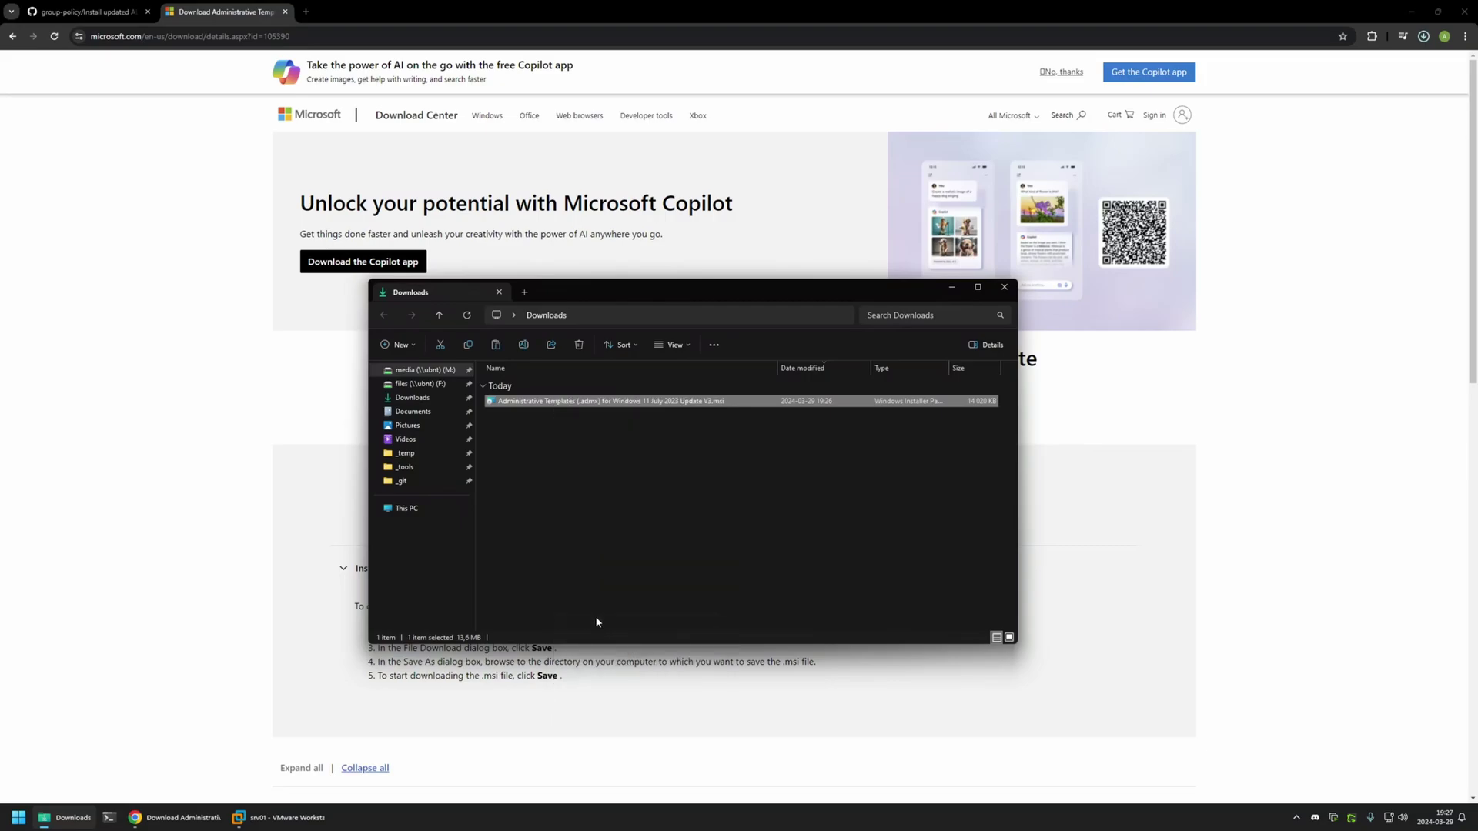
Step: Switch to the srv01 virtual machine in VMware Workstation and paste the installer onto its desktop
click(273, 816)
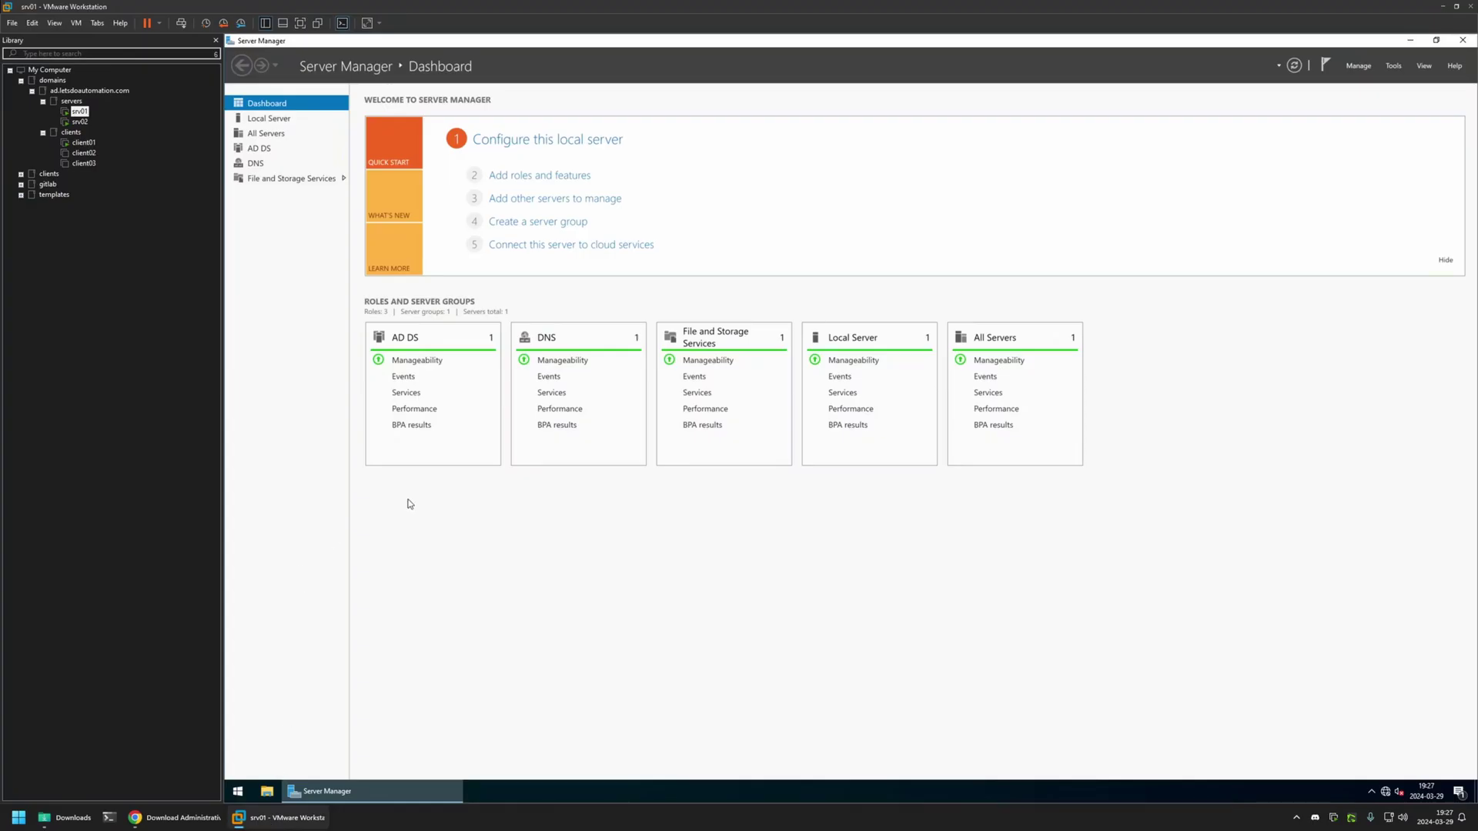
click(1410, 41)
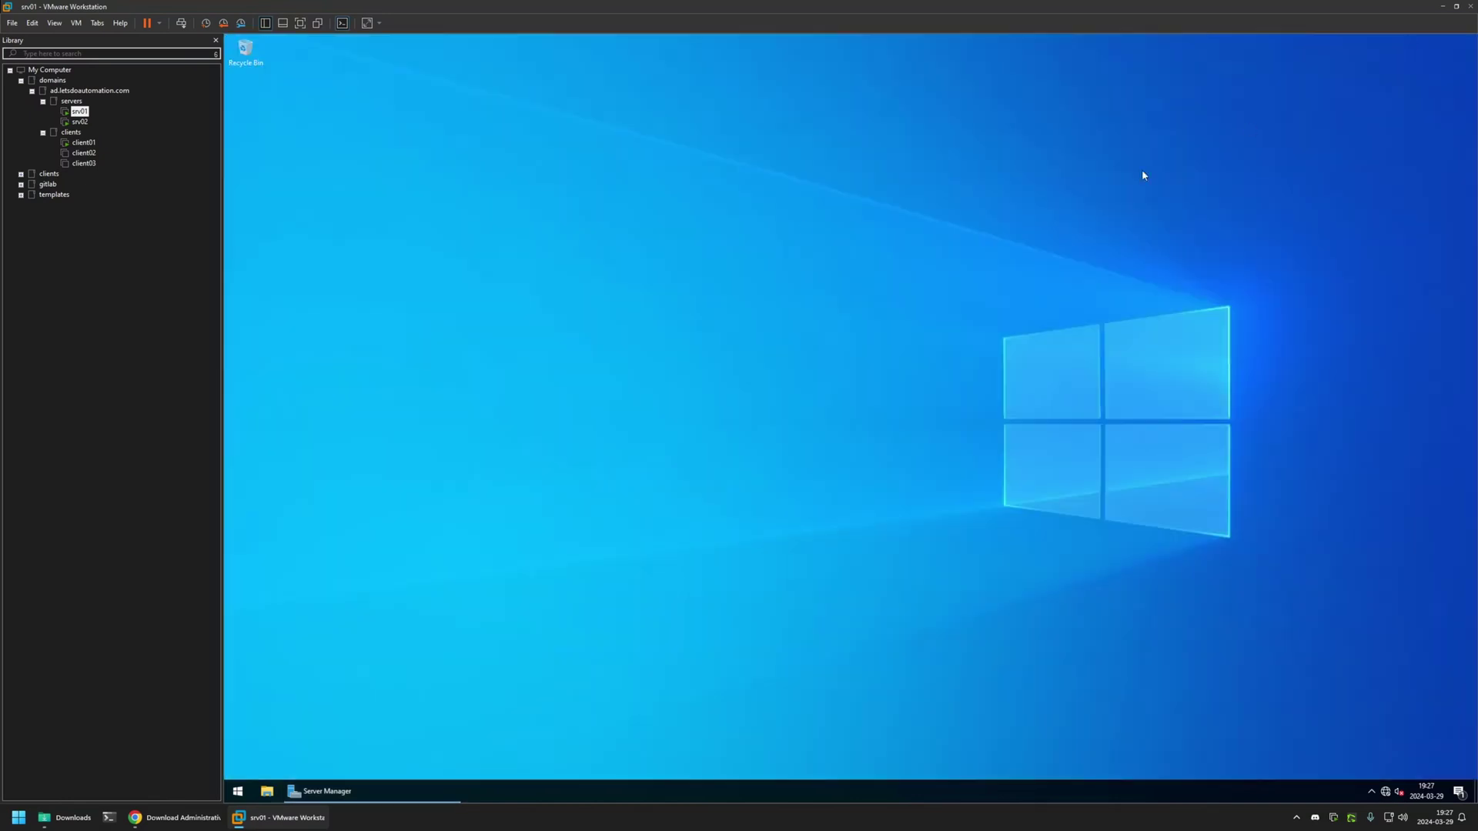
right_click(279, 160)
click(324, 205)
Step: Open Group Policy Management from Server Manager and open the Default Domain Policy for editing
click(362, 779)
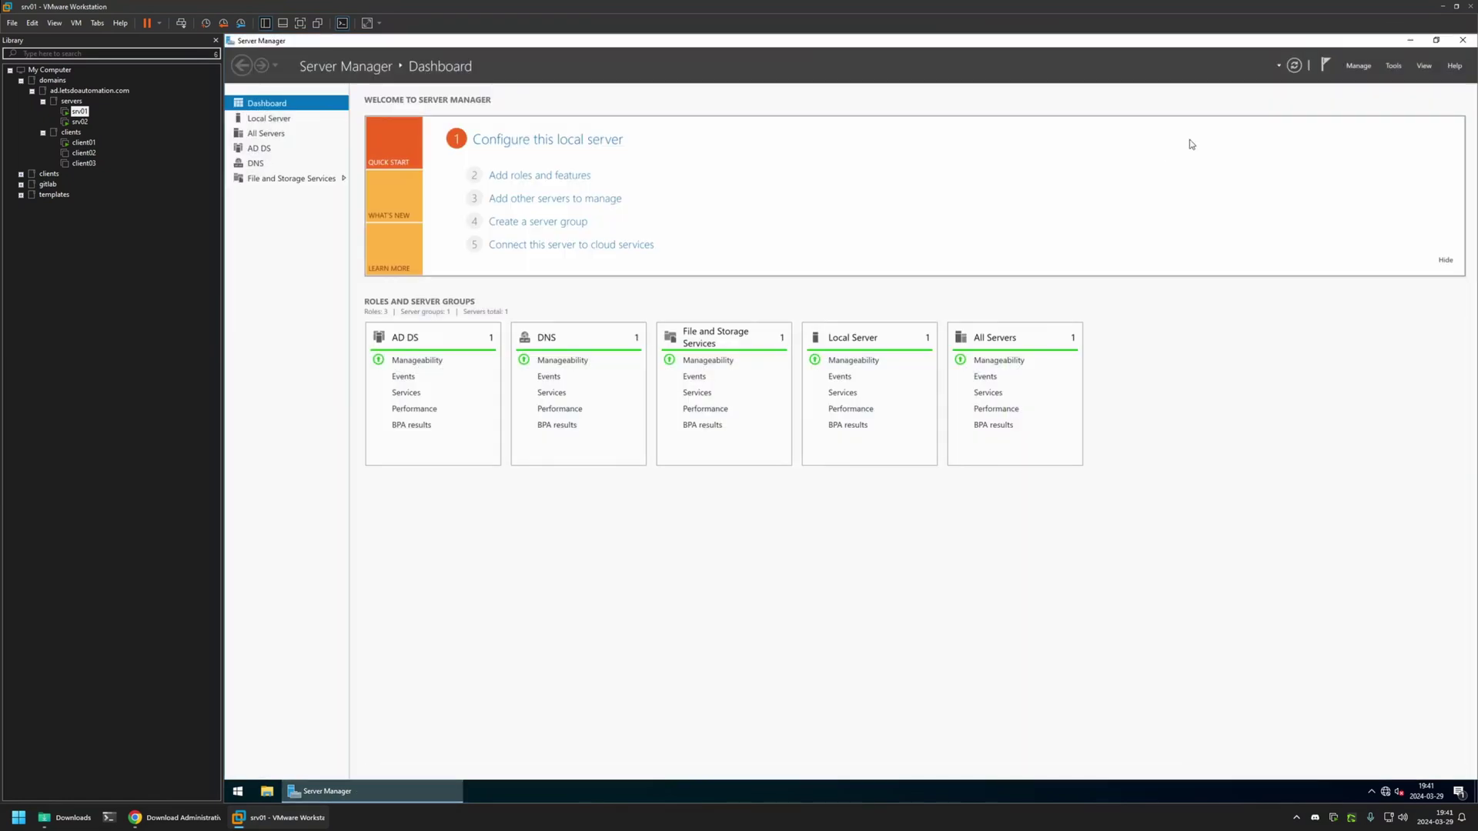
click(1394, 66)
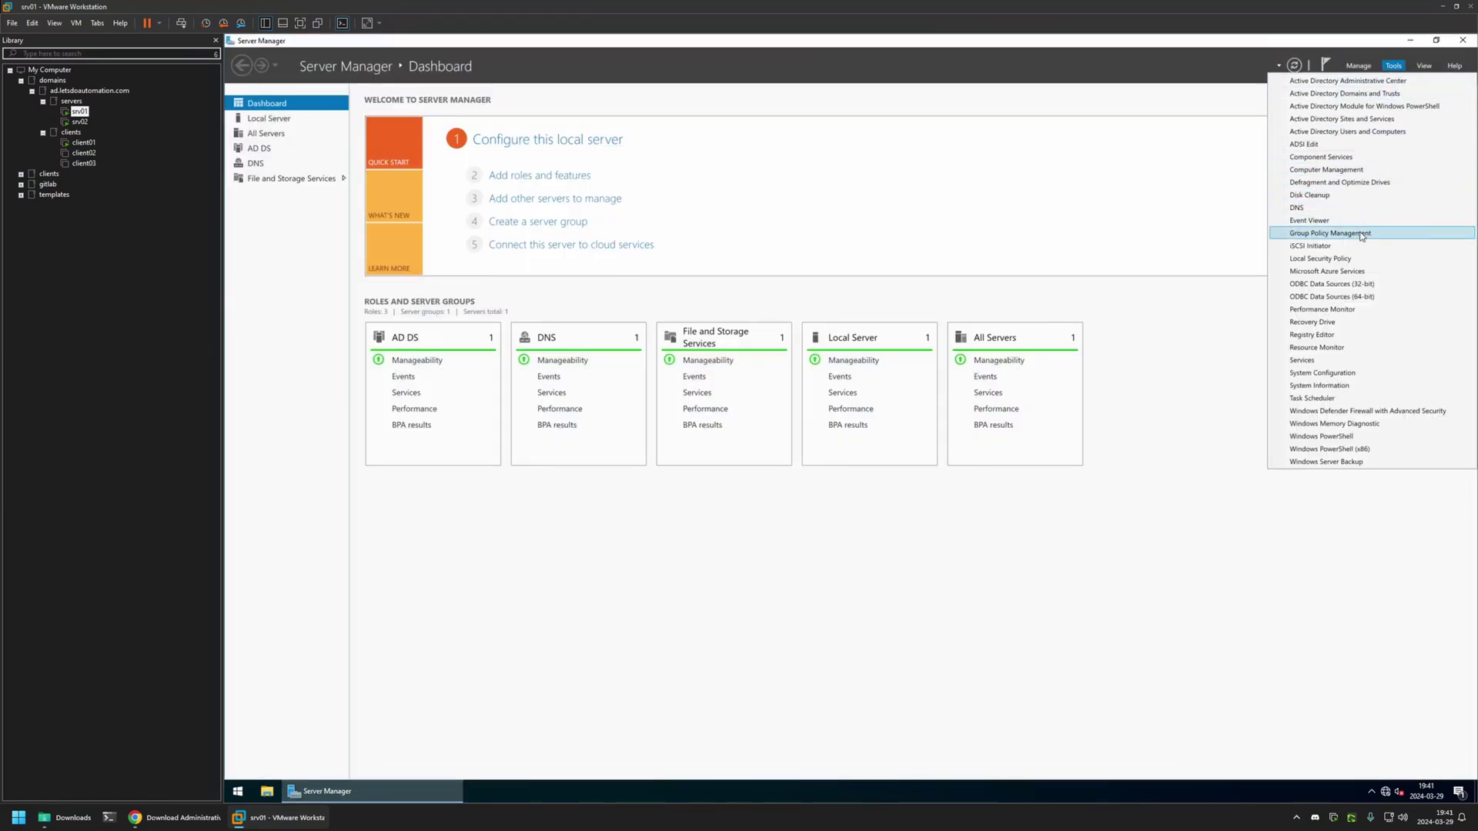
click(1331, 233)
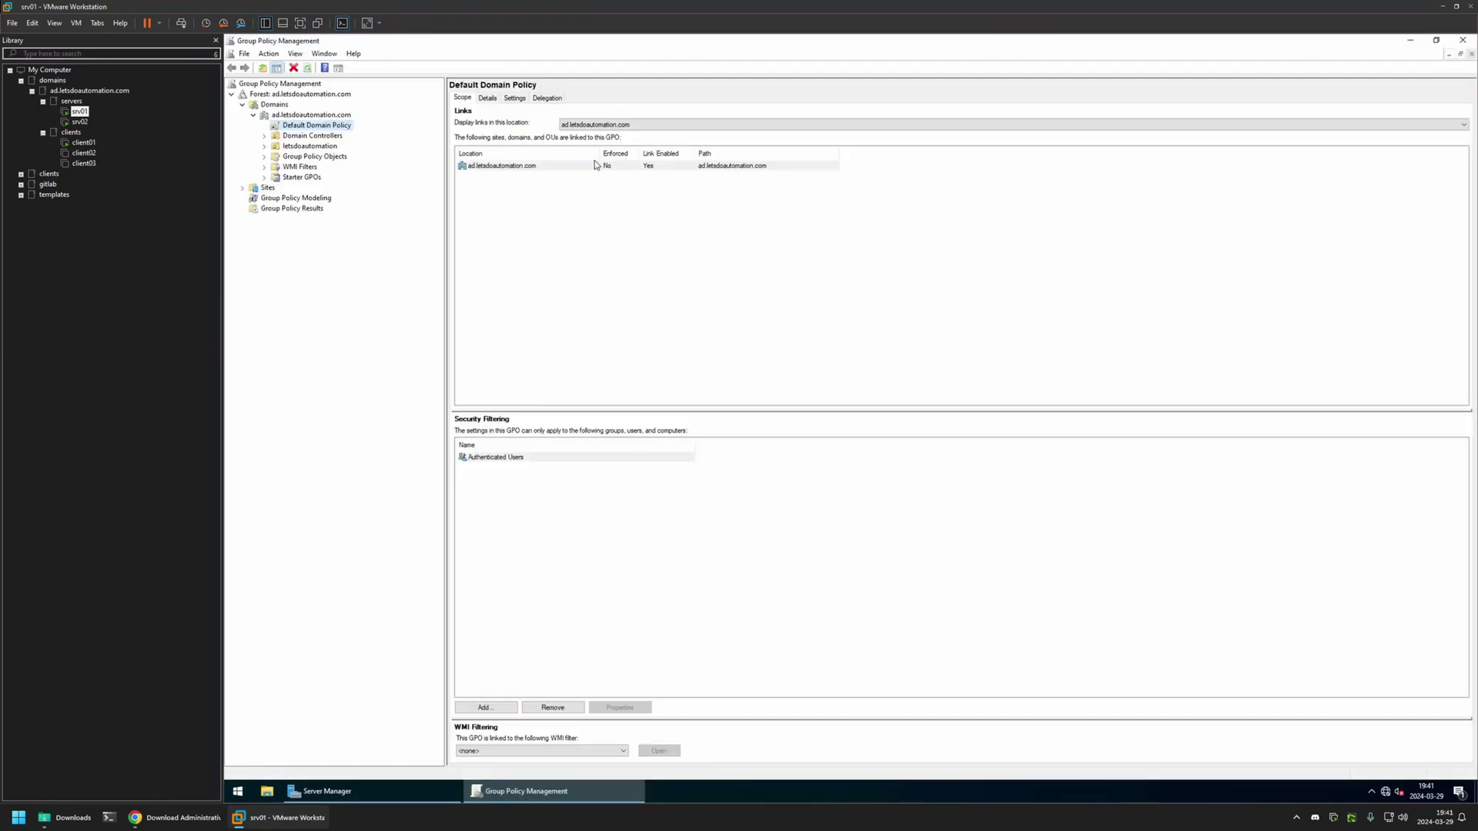
right_click(314, 128)
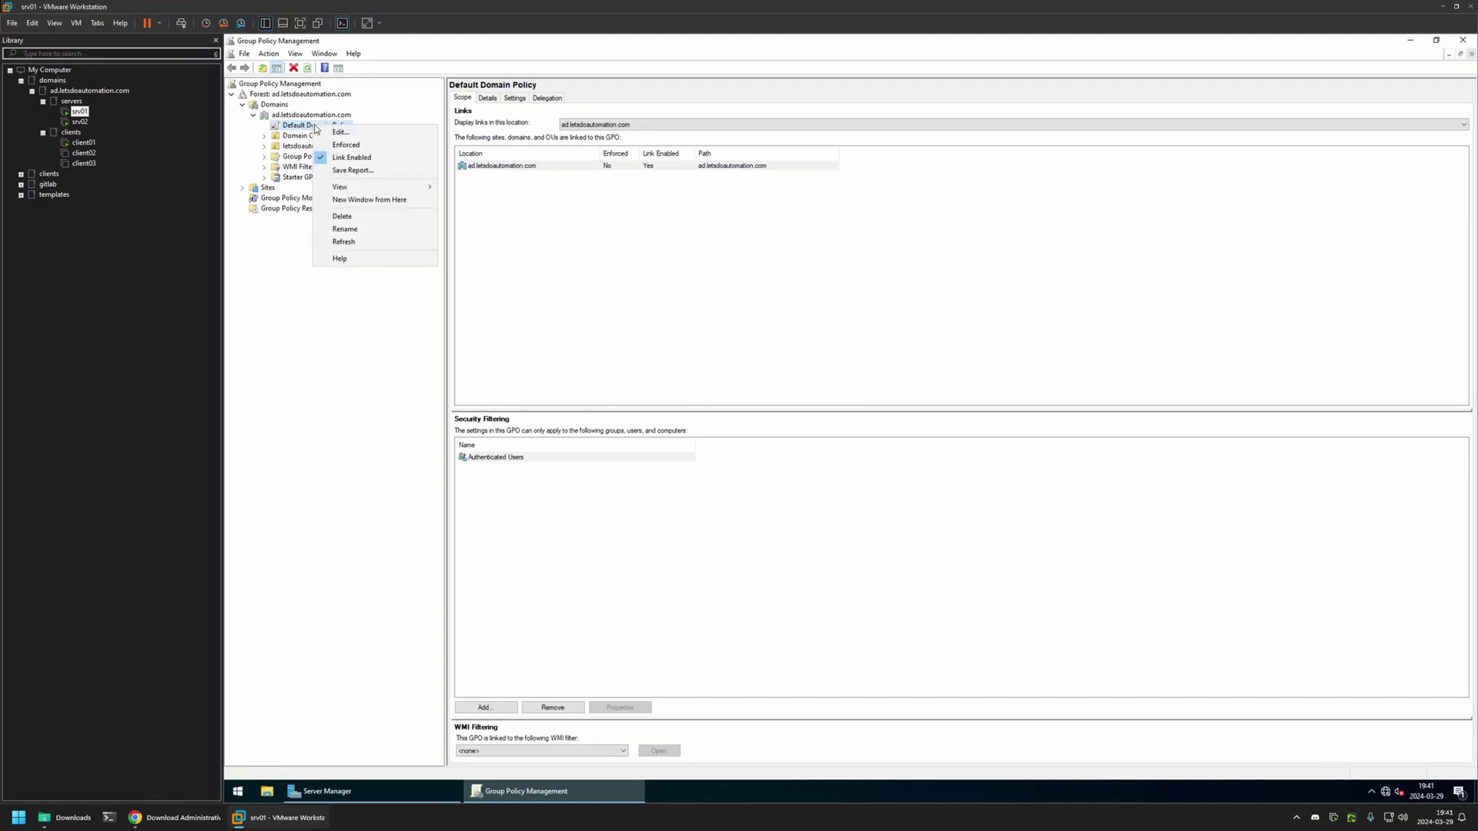
click(340, 133)
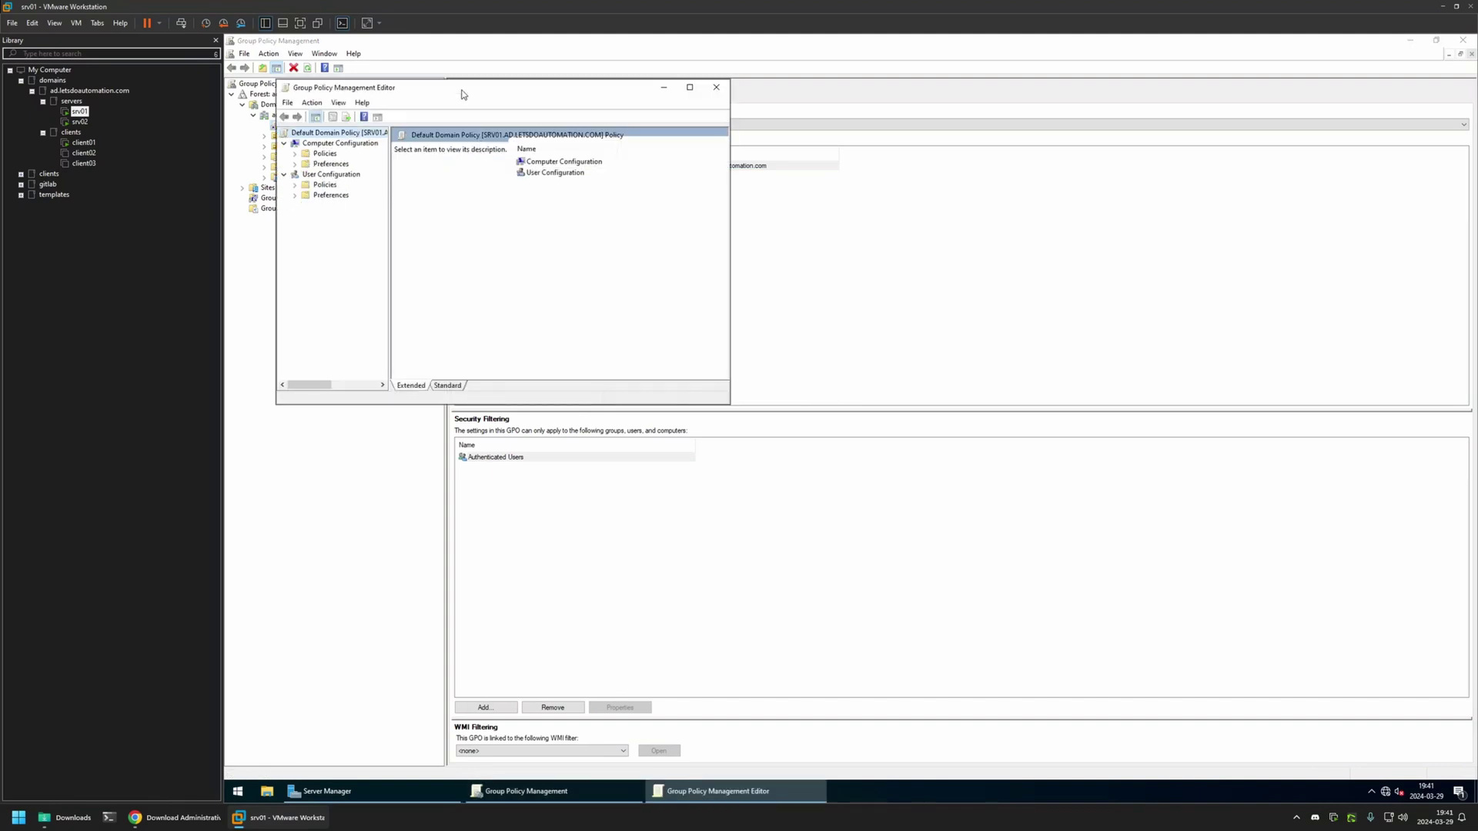
Step: Widen the policy editor's tree and select Administrative Templates under Computer Configuration's policies to check where its ADMX files come from
drag(462, 88, 880, 193)
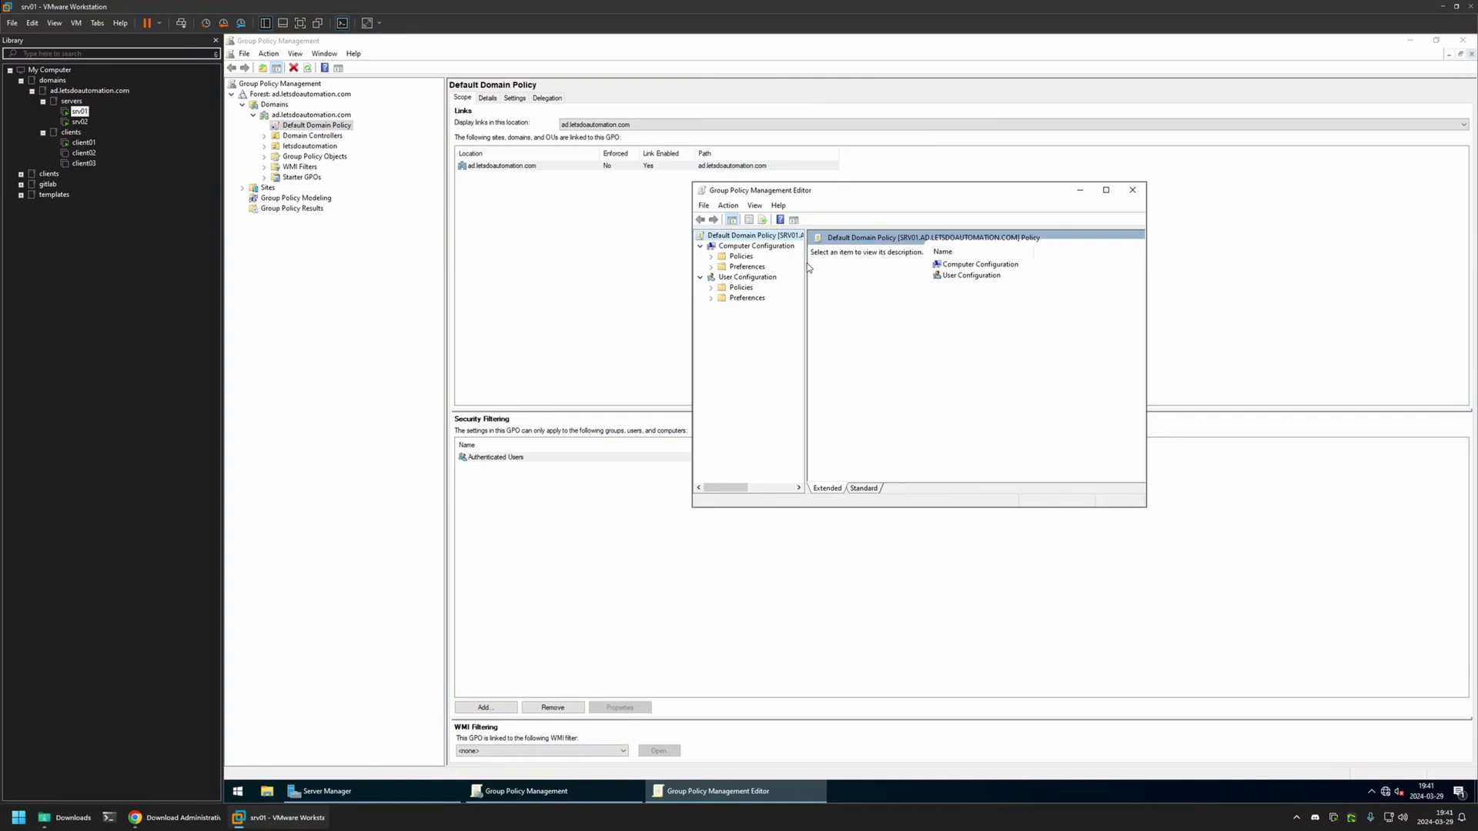
drag(1058, 255, 1080, 255)
click(755, 246)
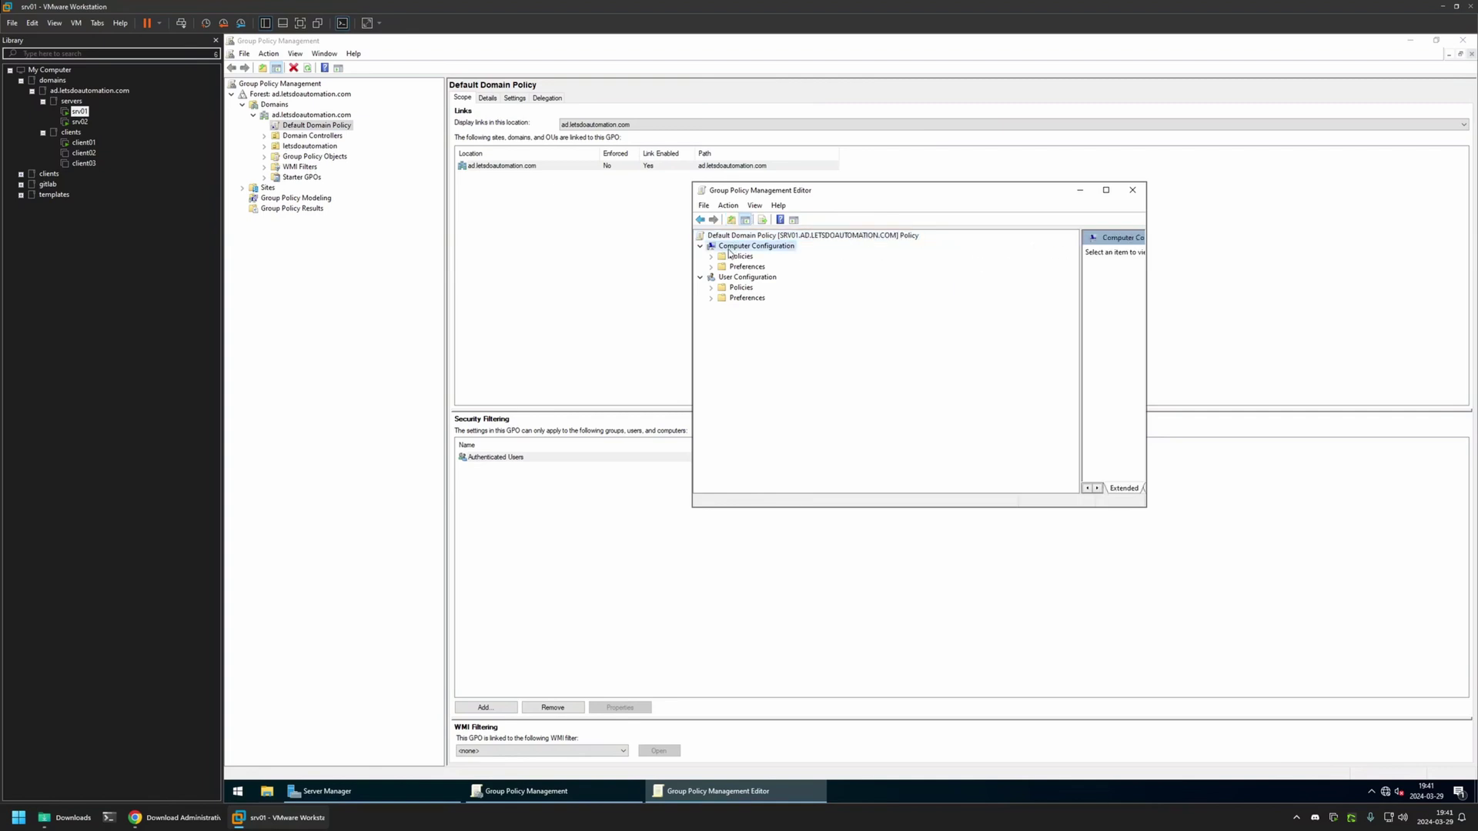
click(710, 257)
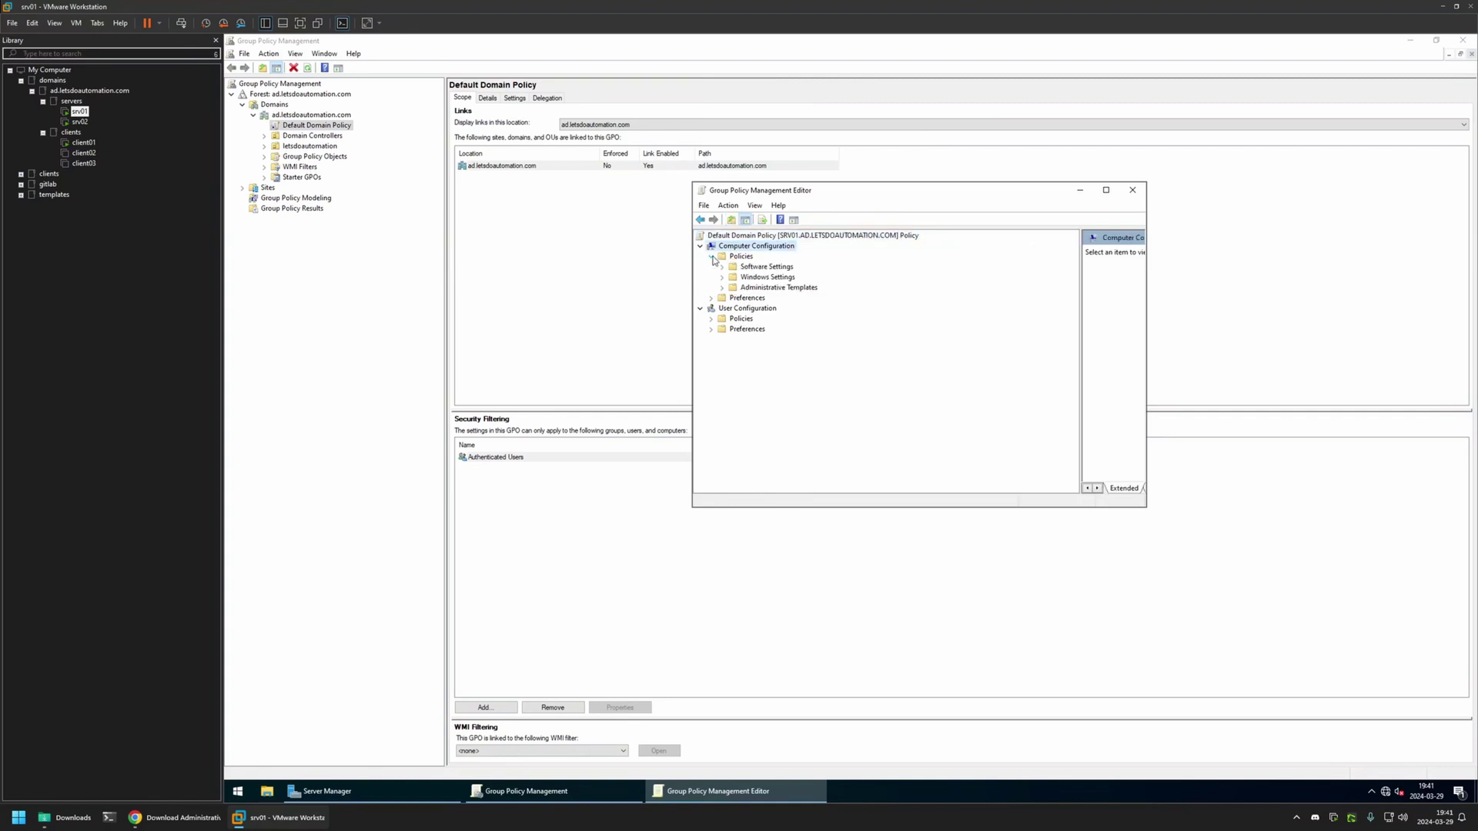
click(776, 289)
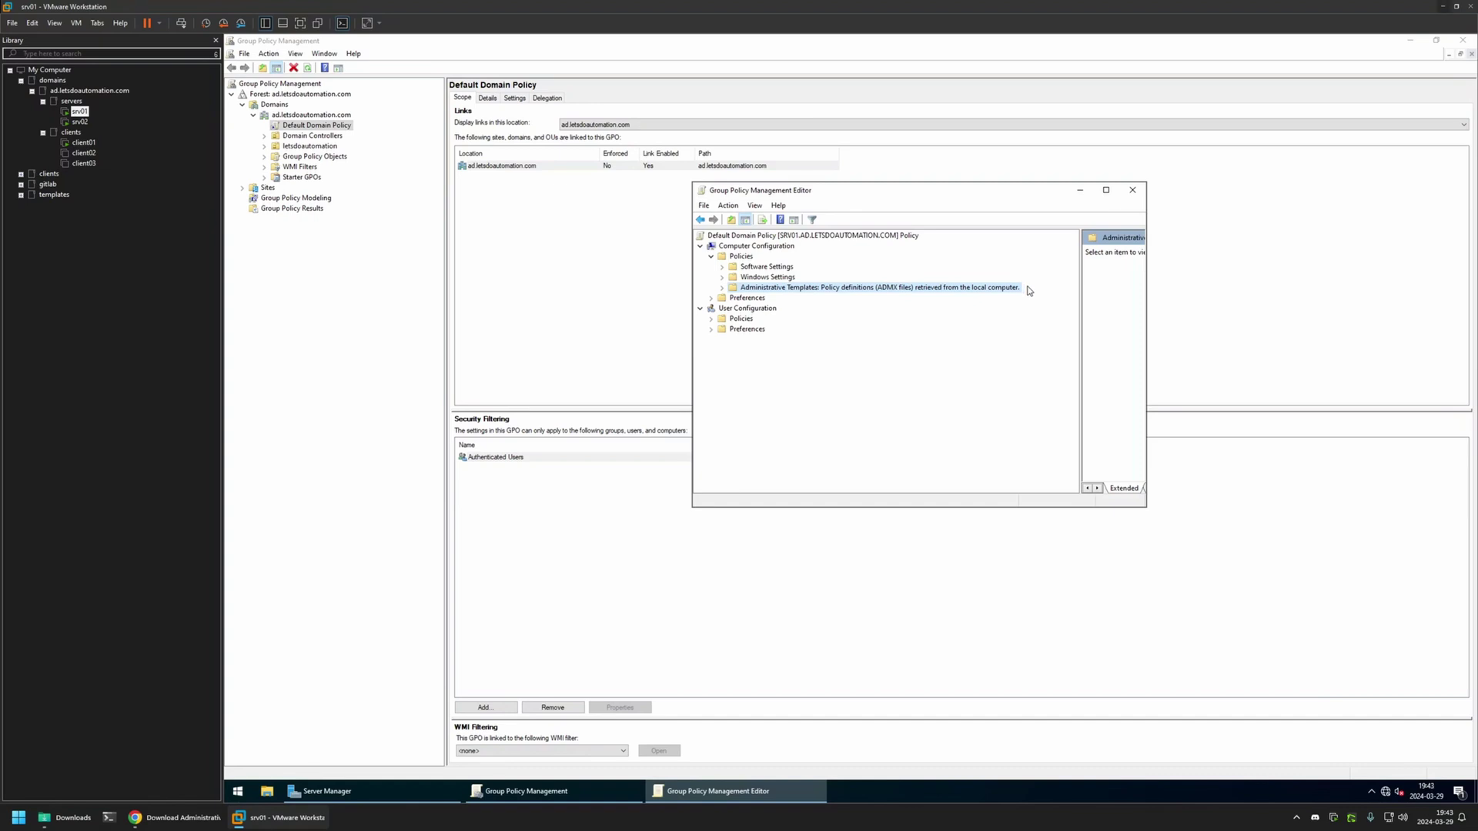
Step: Examine the Windows Components folders under Administrative Templates, and close the policy editor
click(723, 287)
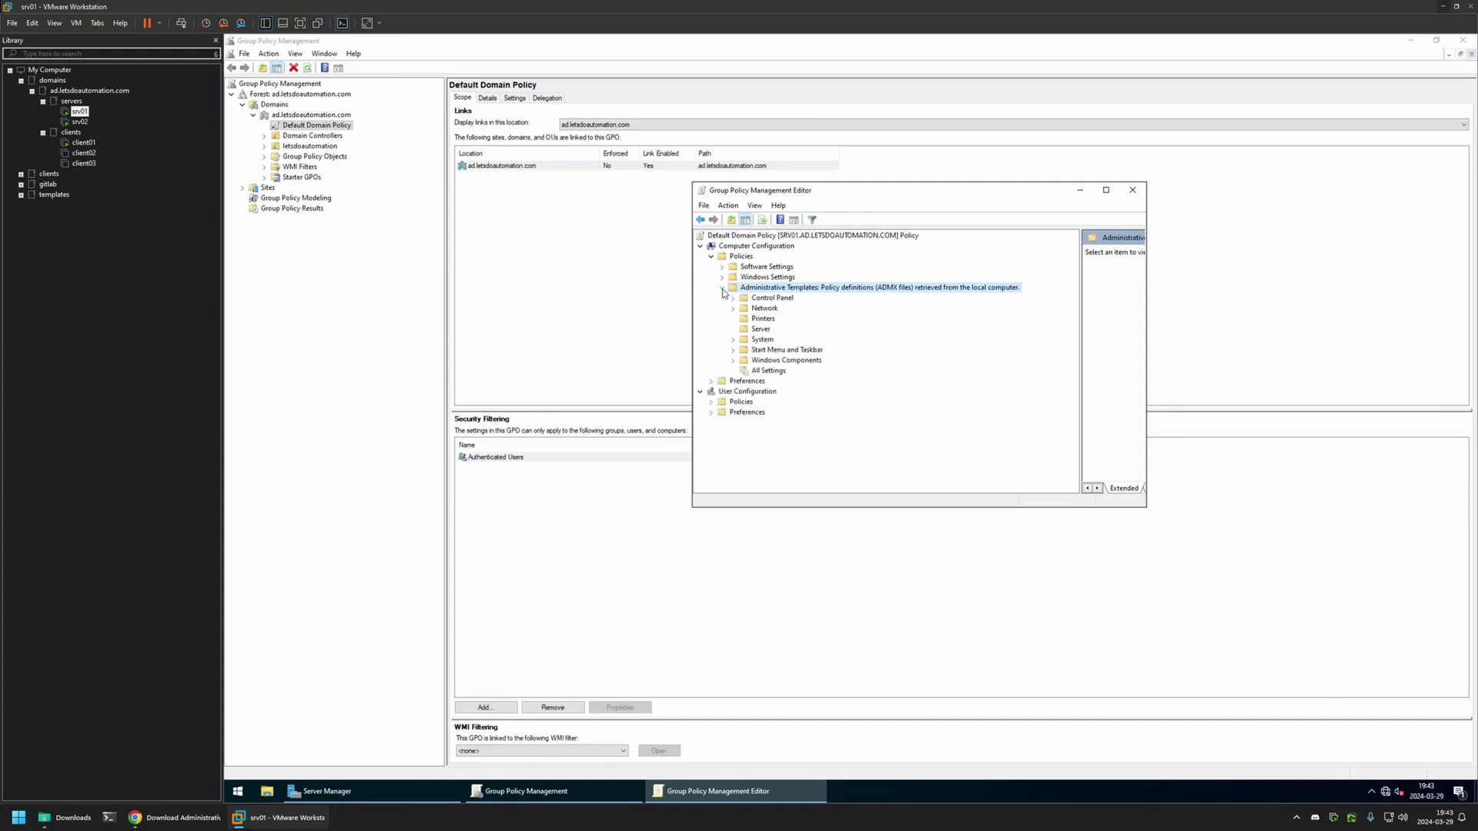
click(733, 361)
scroll(863, 318, down, 15)
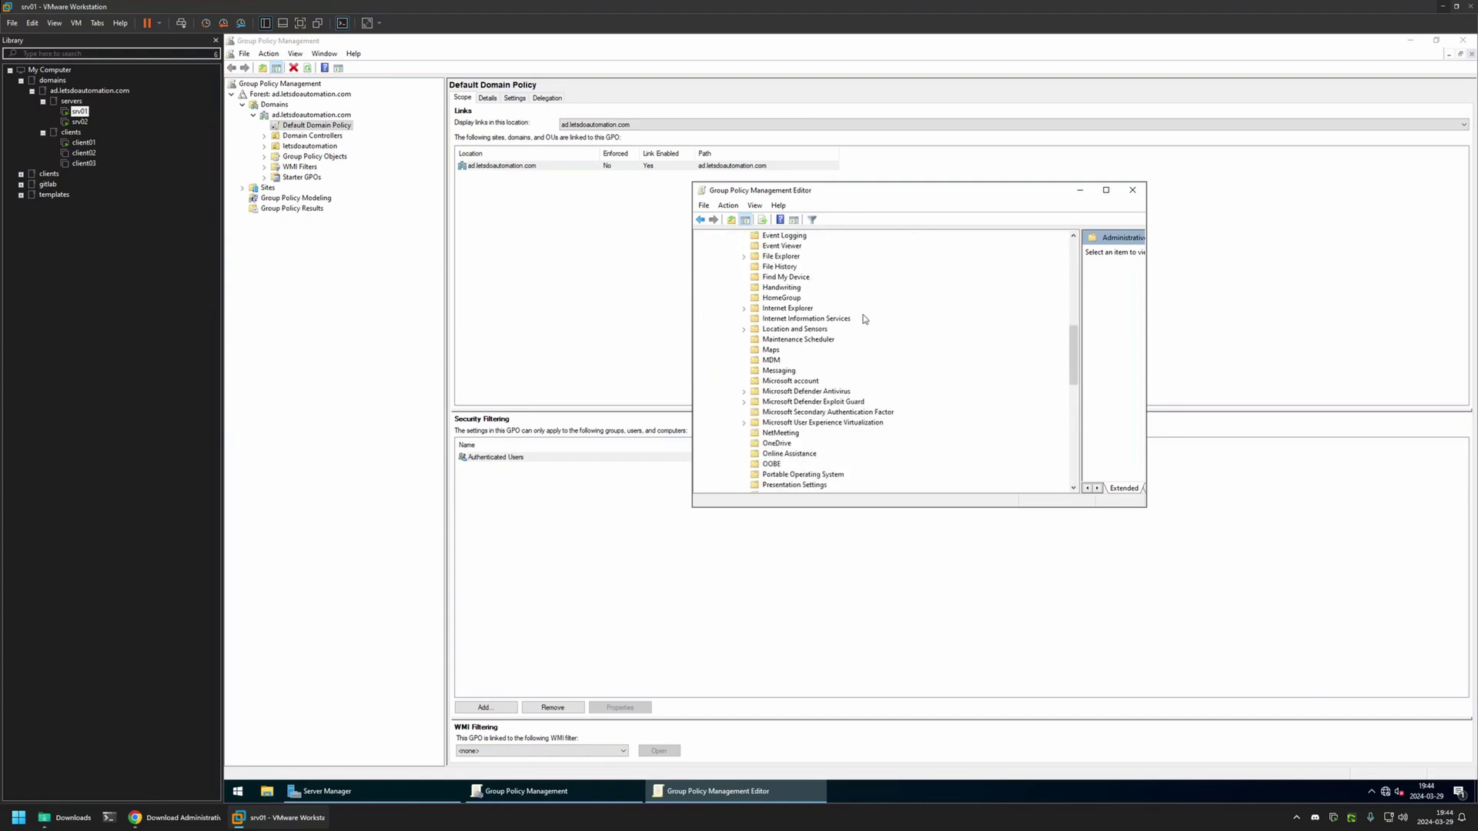
scroll(863, 317, down, 6)
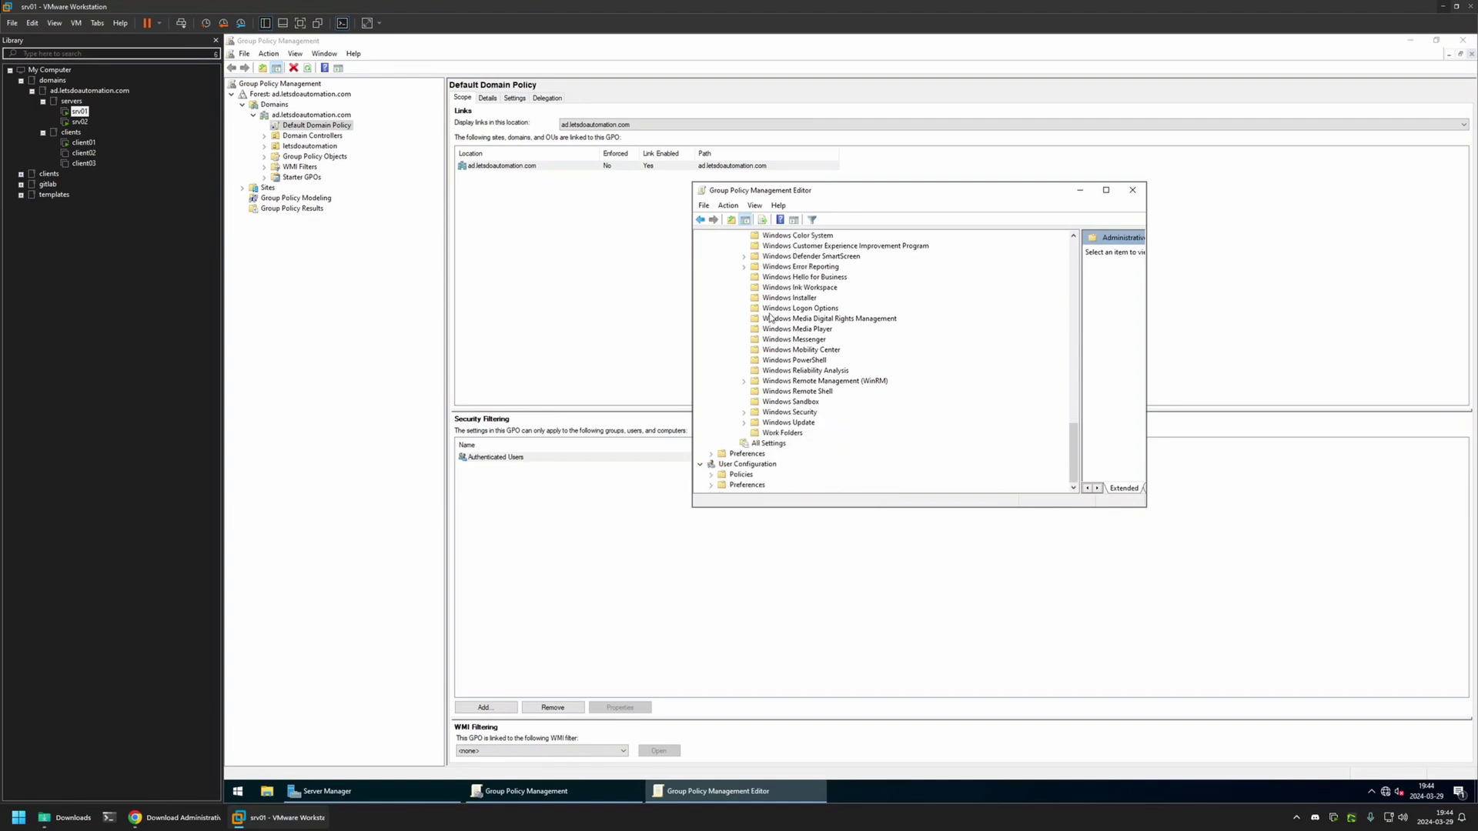
scroll(809, 360, up, 2)
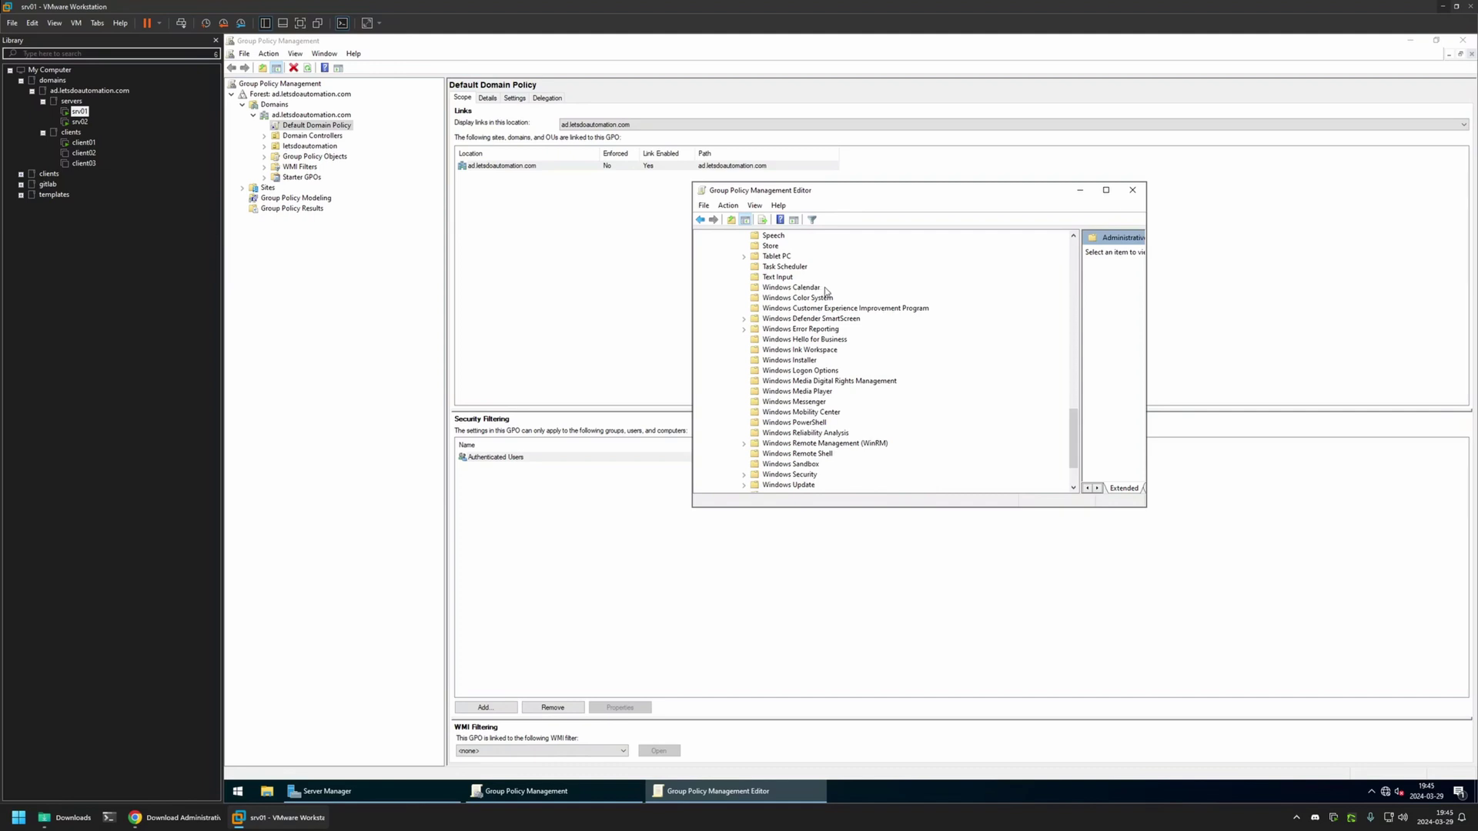
click(1131, 191)
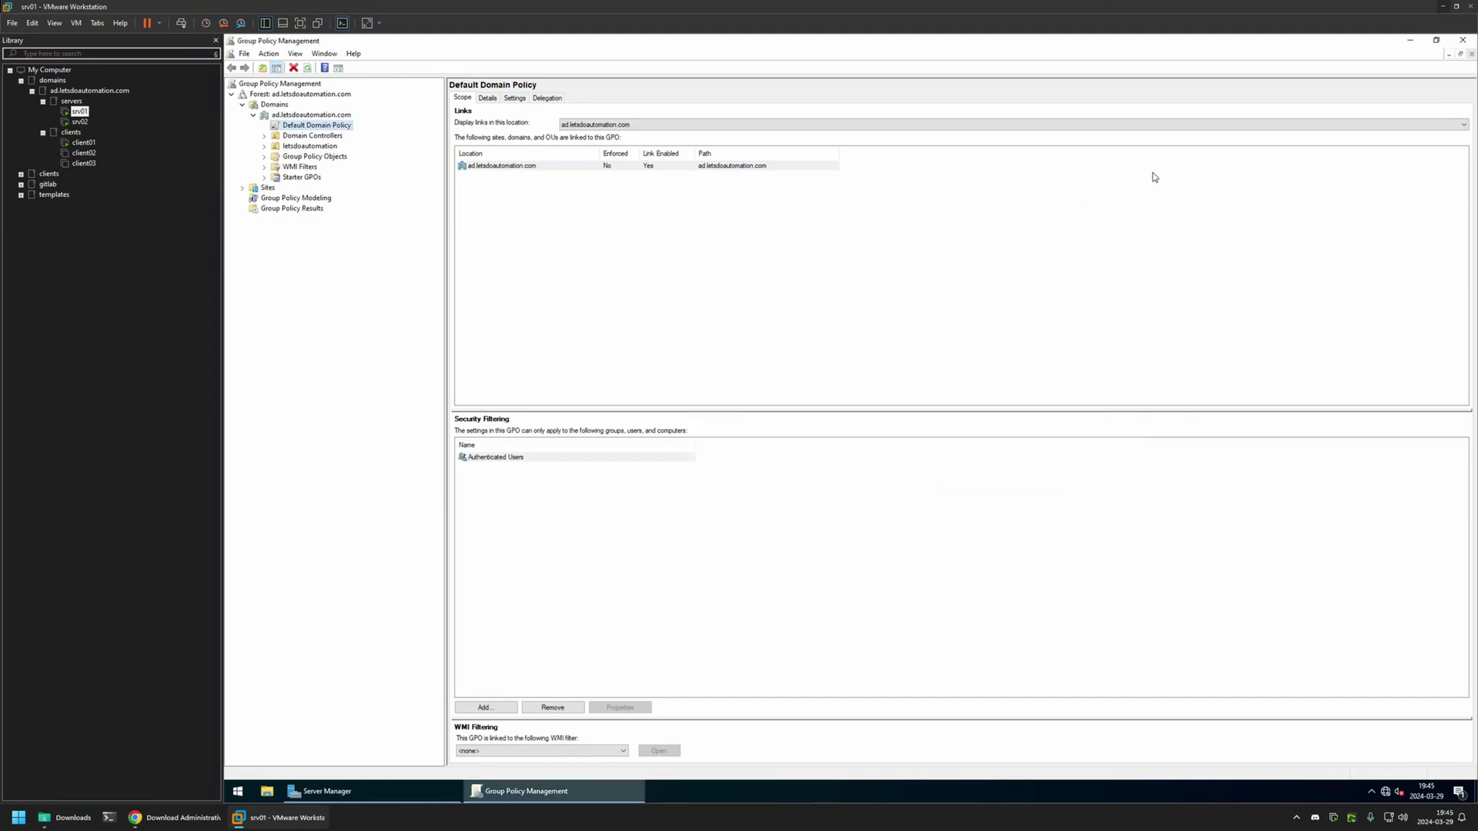
Step: Run the Administrative Templates installer from the desktop, accept the license terms, and complete the installation in its default location
click(1410, 41)
click(1410, 41)
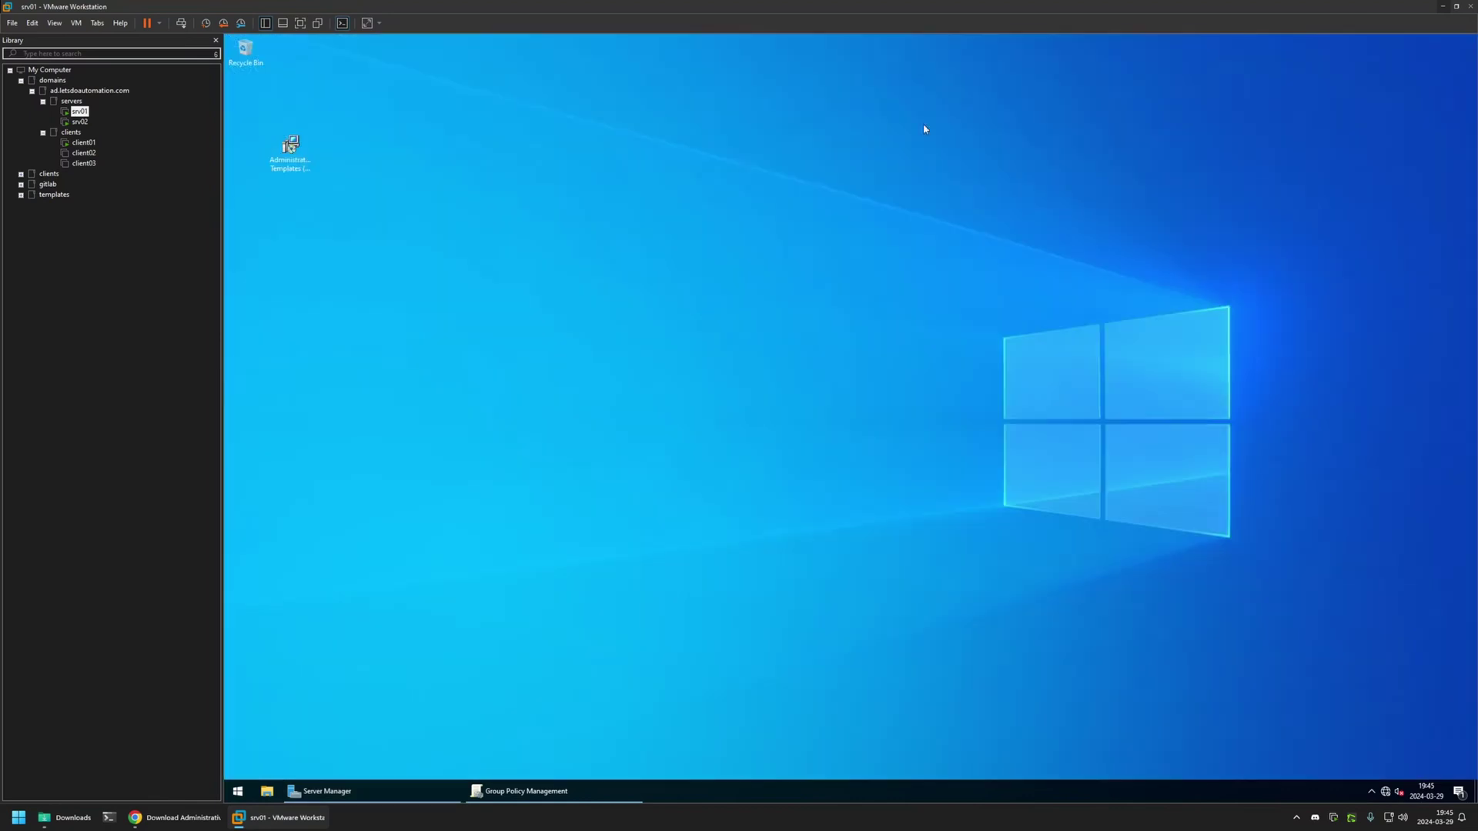
double_click(292, 151)
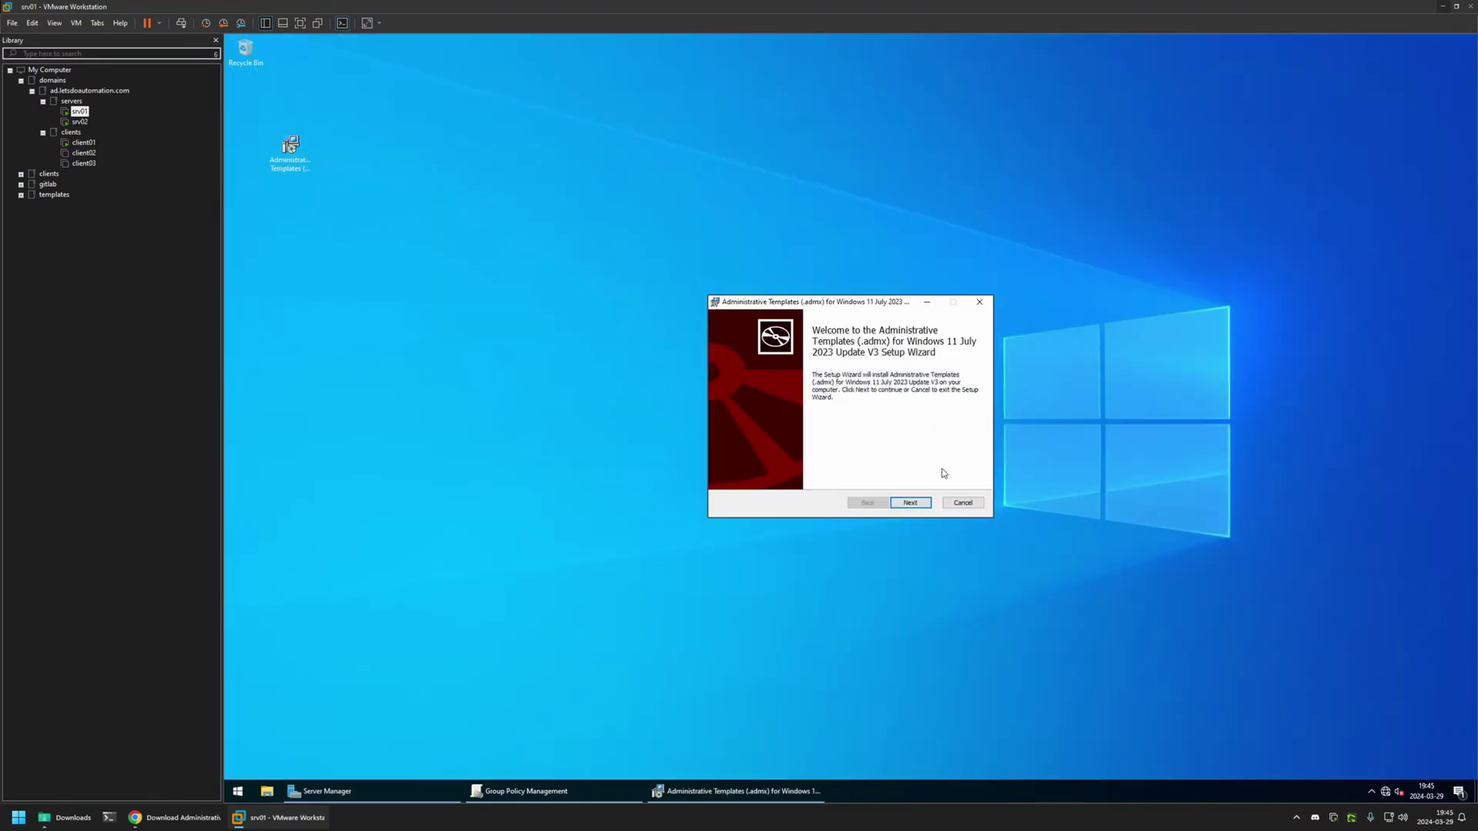
click(911, 502)
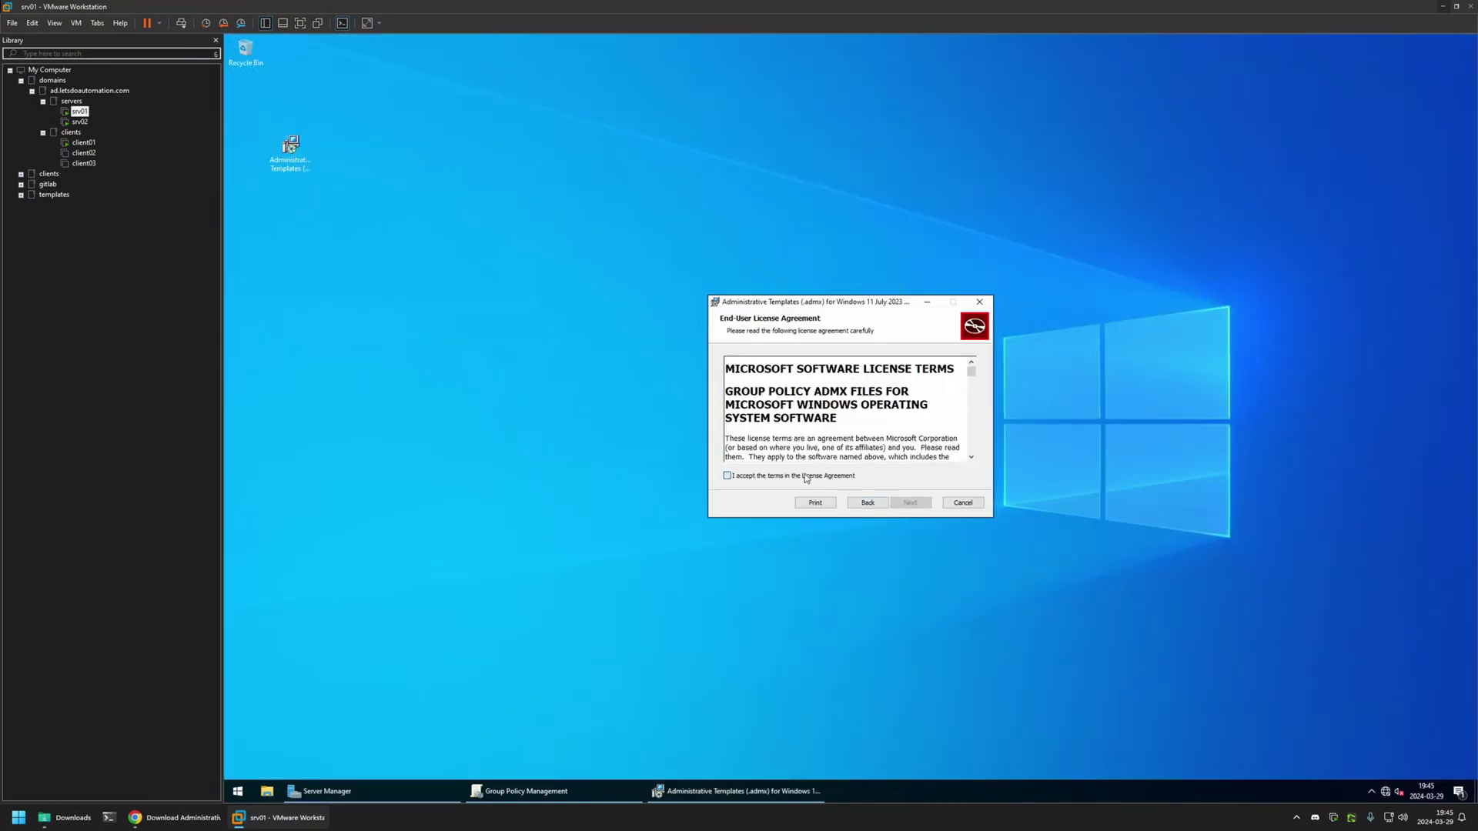
click(806, 478)
click(921, 504)
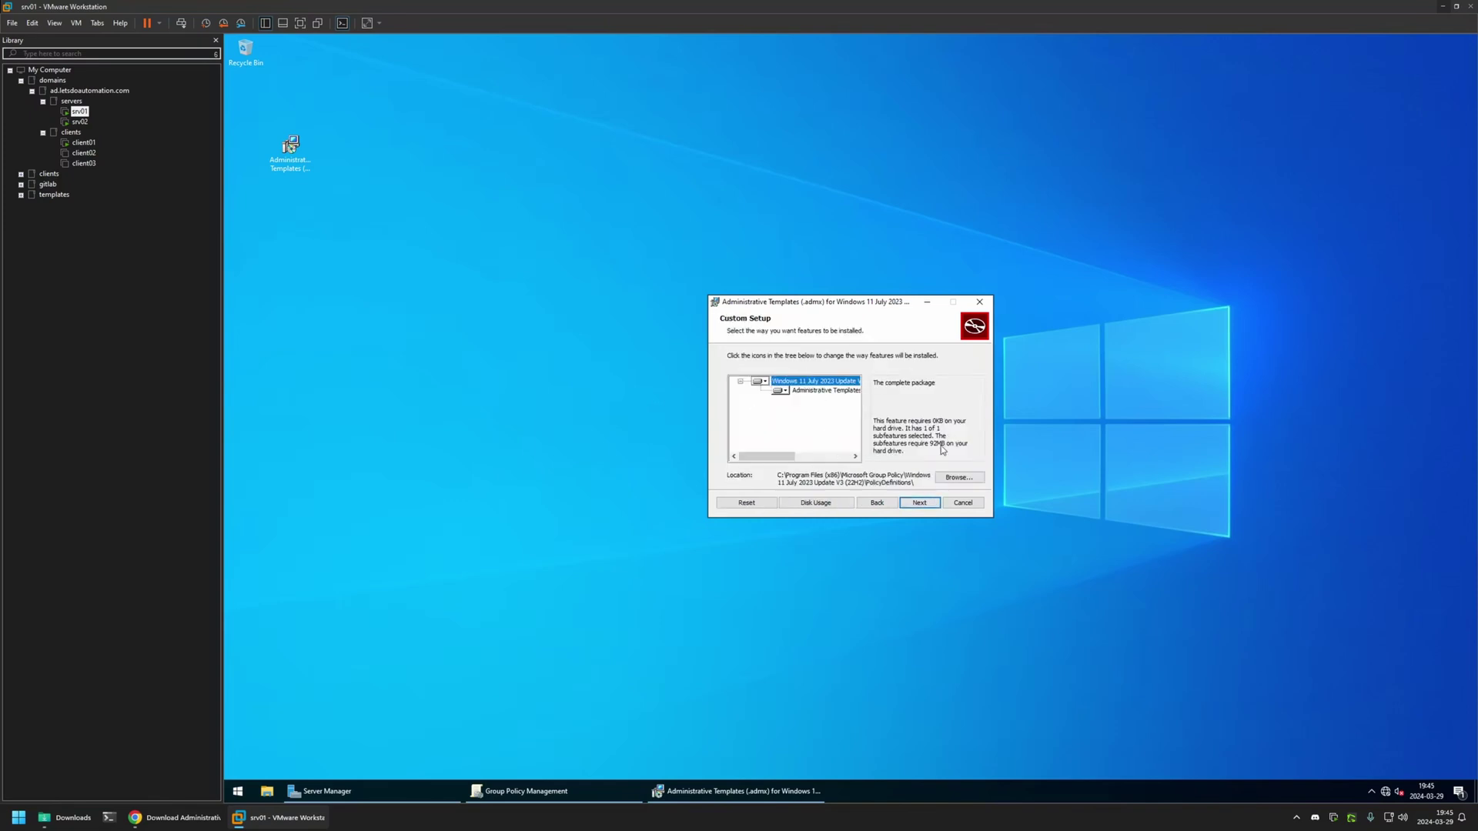
click(922, 505)
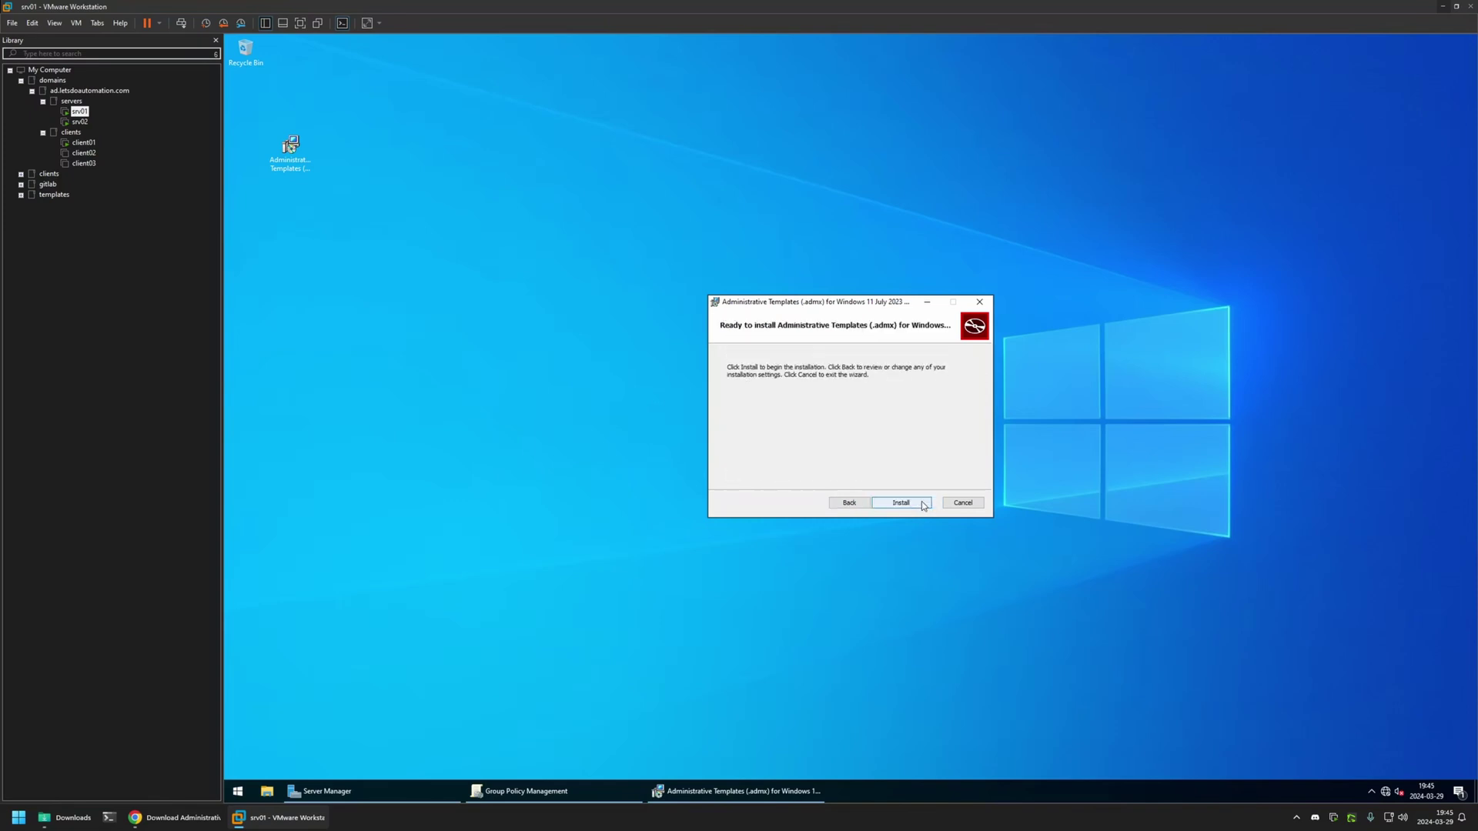
click(923, 504)
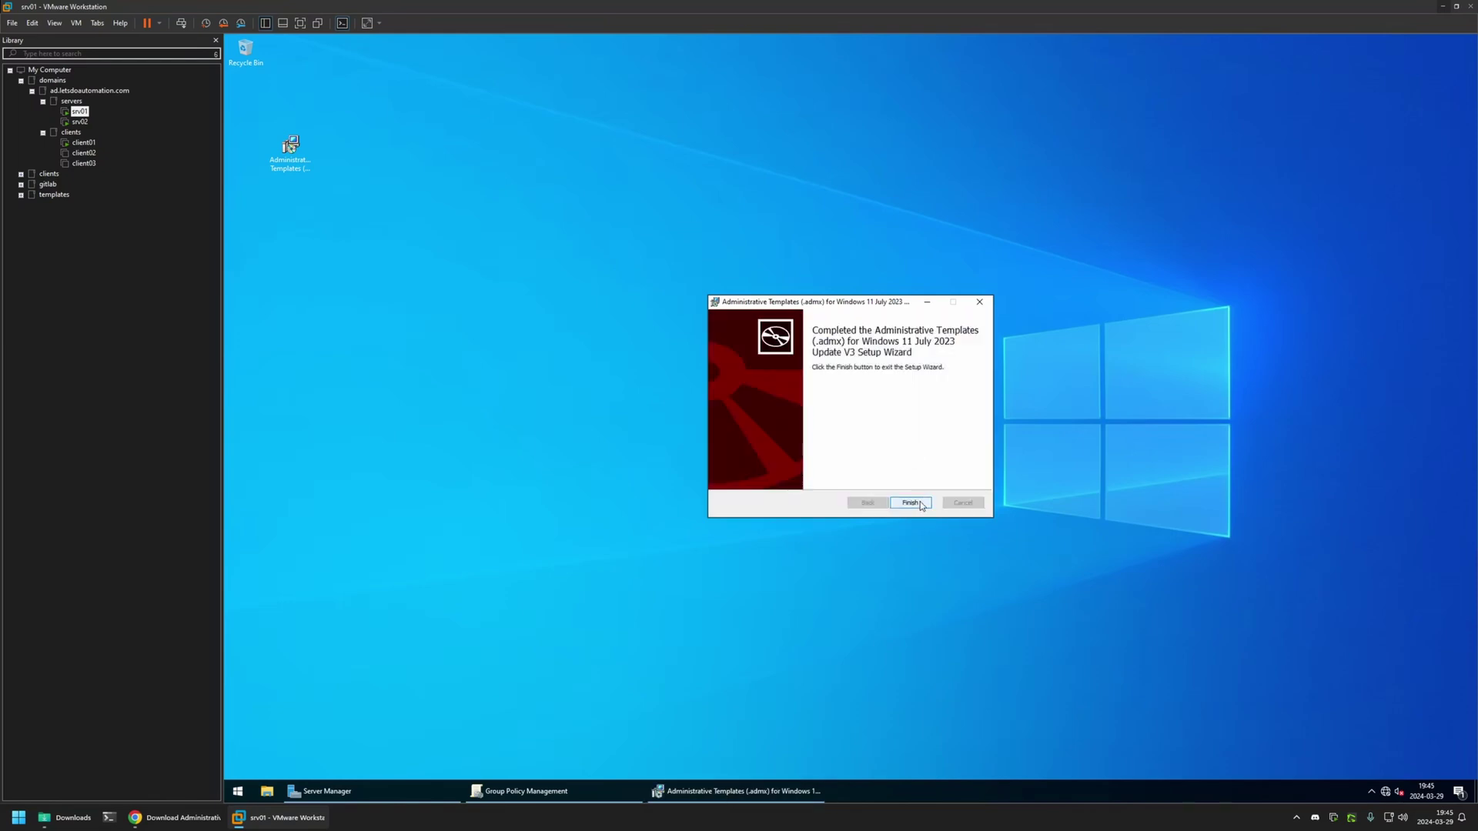
click(910, 502)
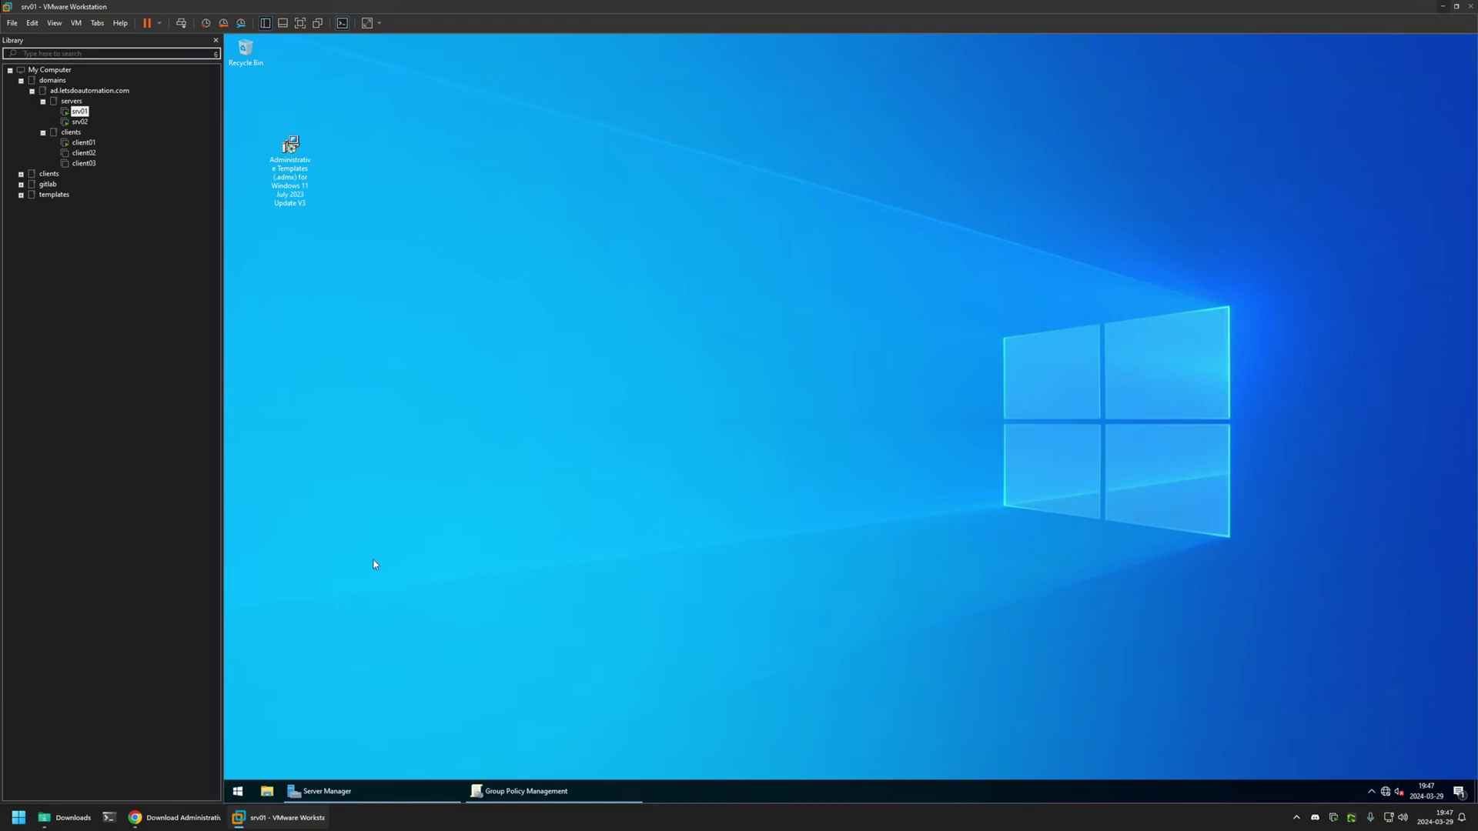
Step: Browse to C:\Program Files (x86)\Microsoft Group Policy\Windows 11 July 2023 Update V3 (22H2) in File Explorer and inspect its PolicyDefinitions folder
click(267, 791)
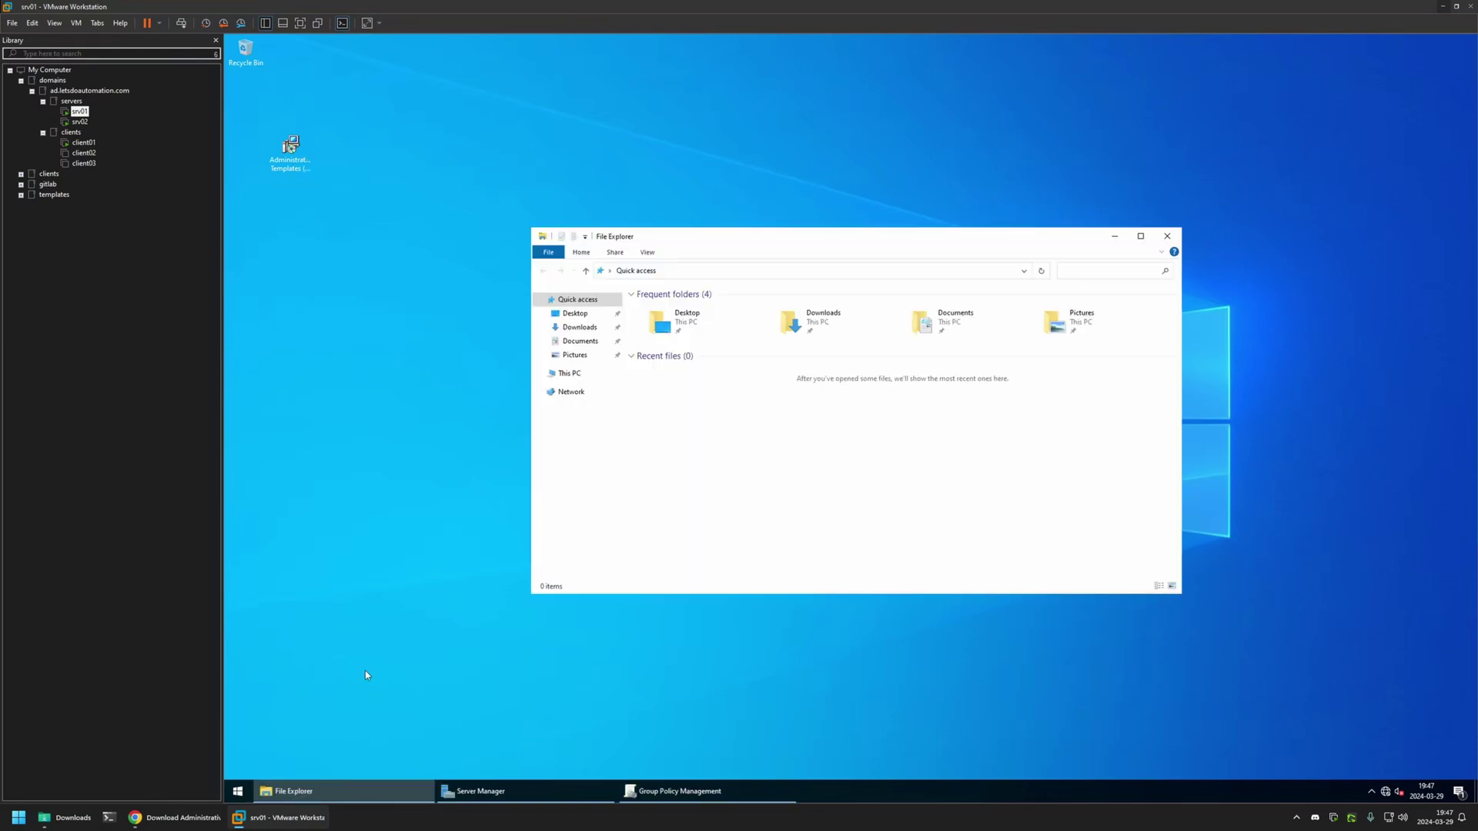
click(570, 374)
click(695, 441)
double_click(695, 440)
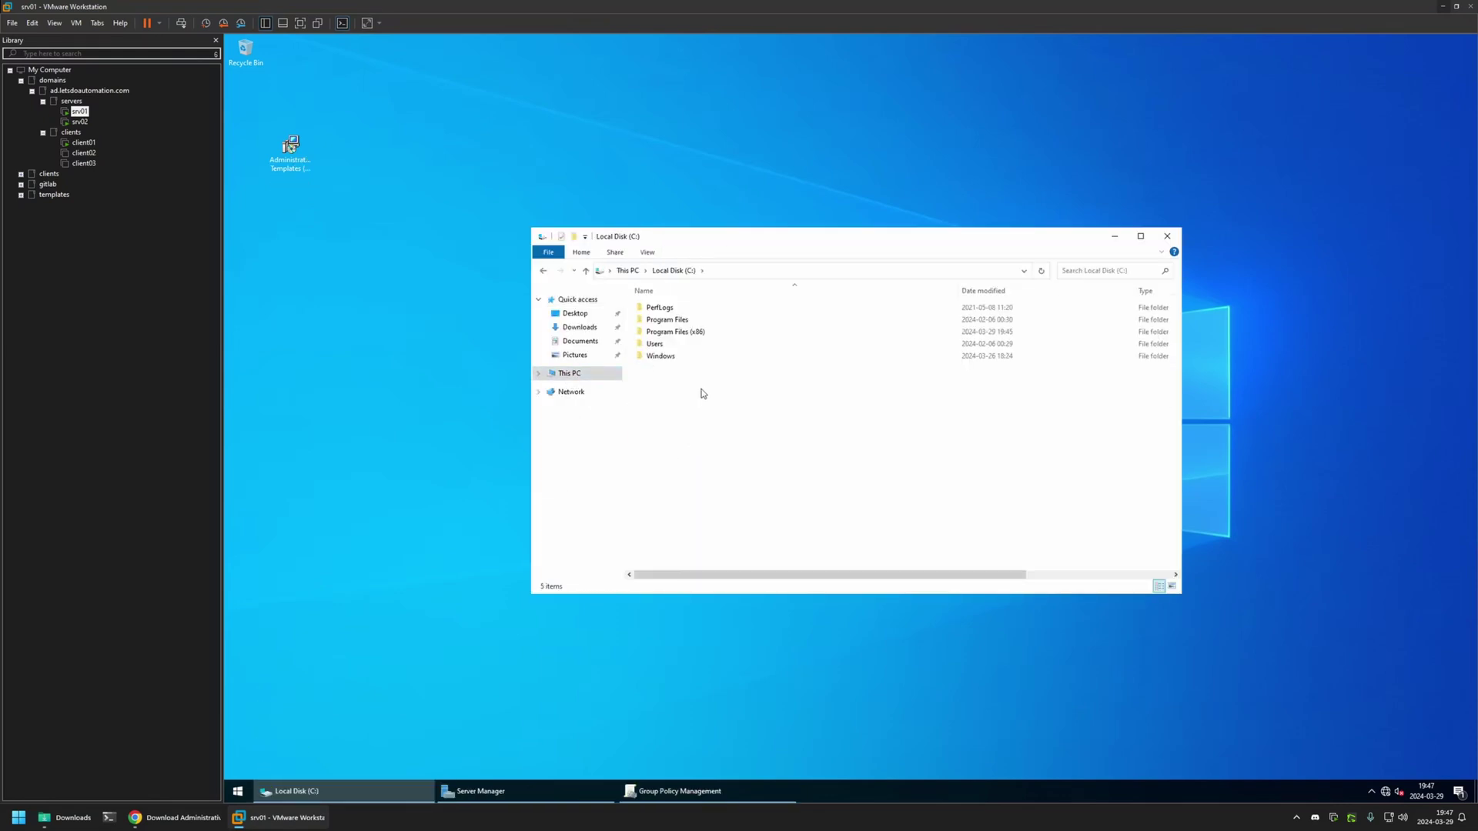
double_click(696, 333)
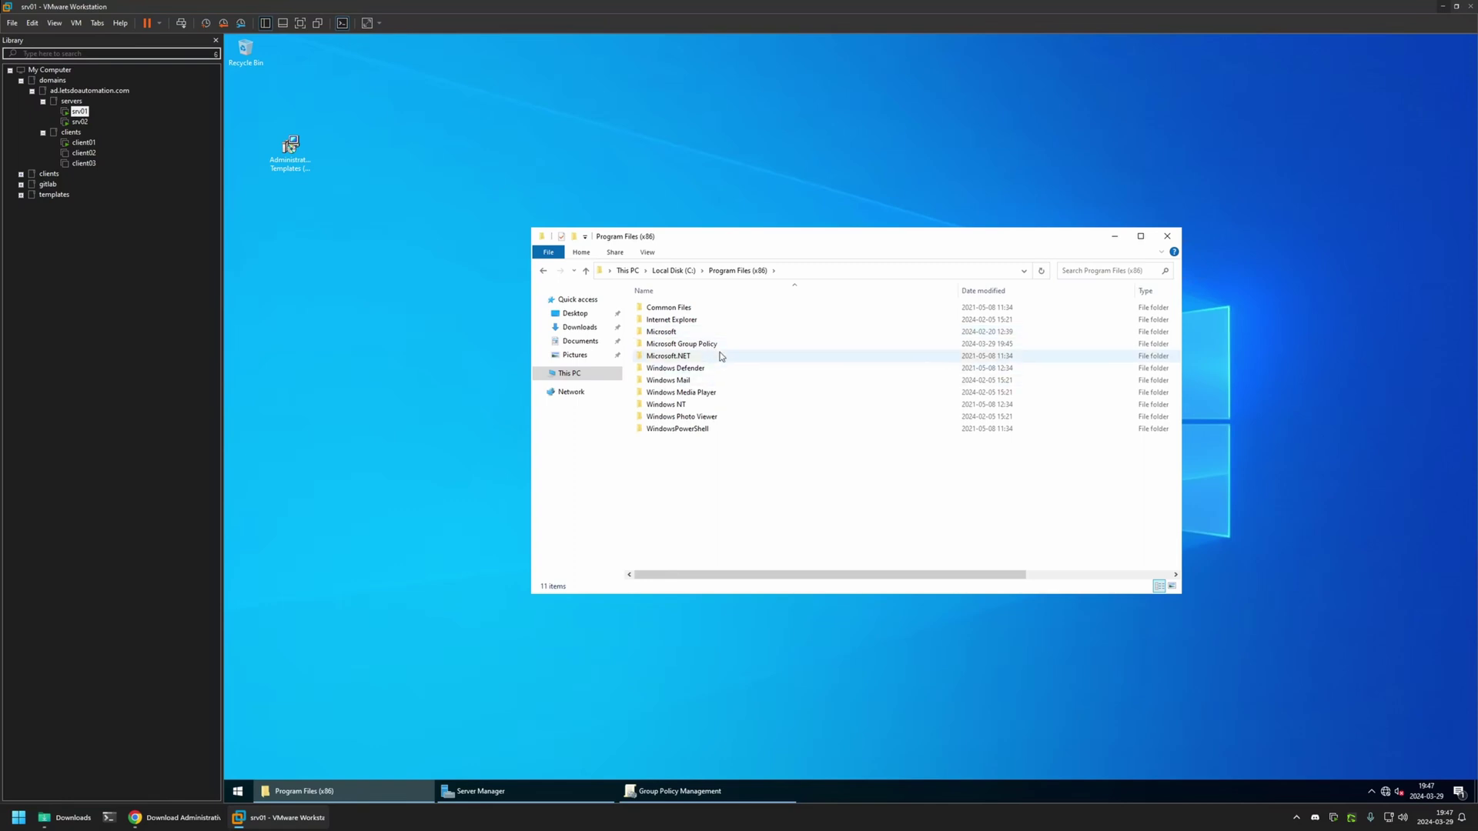
double_click(722, 346)
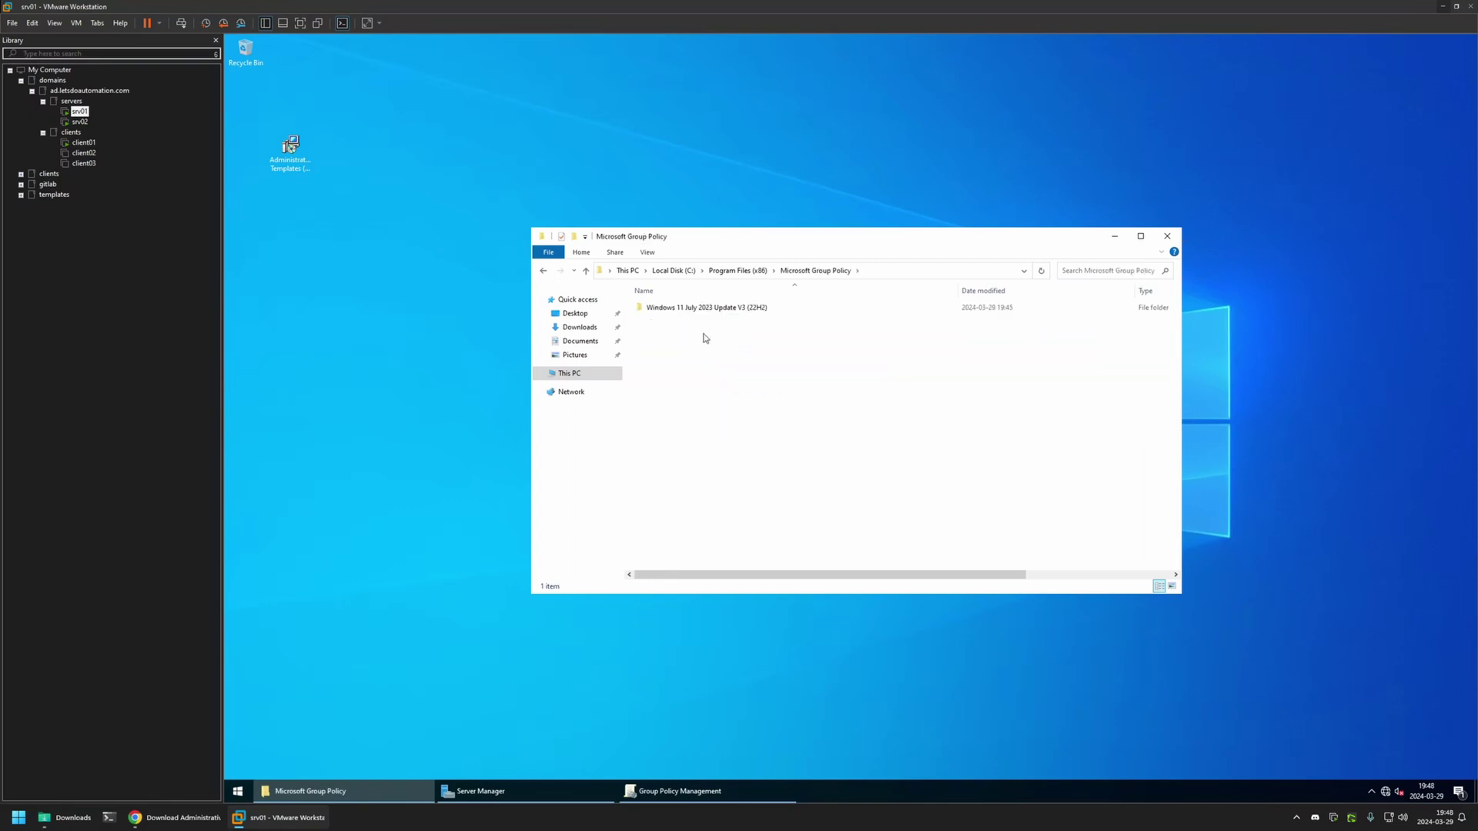
double_click(682, 308)
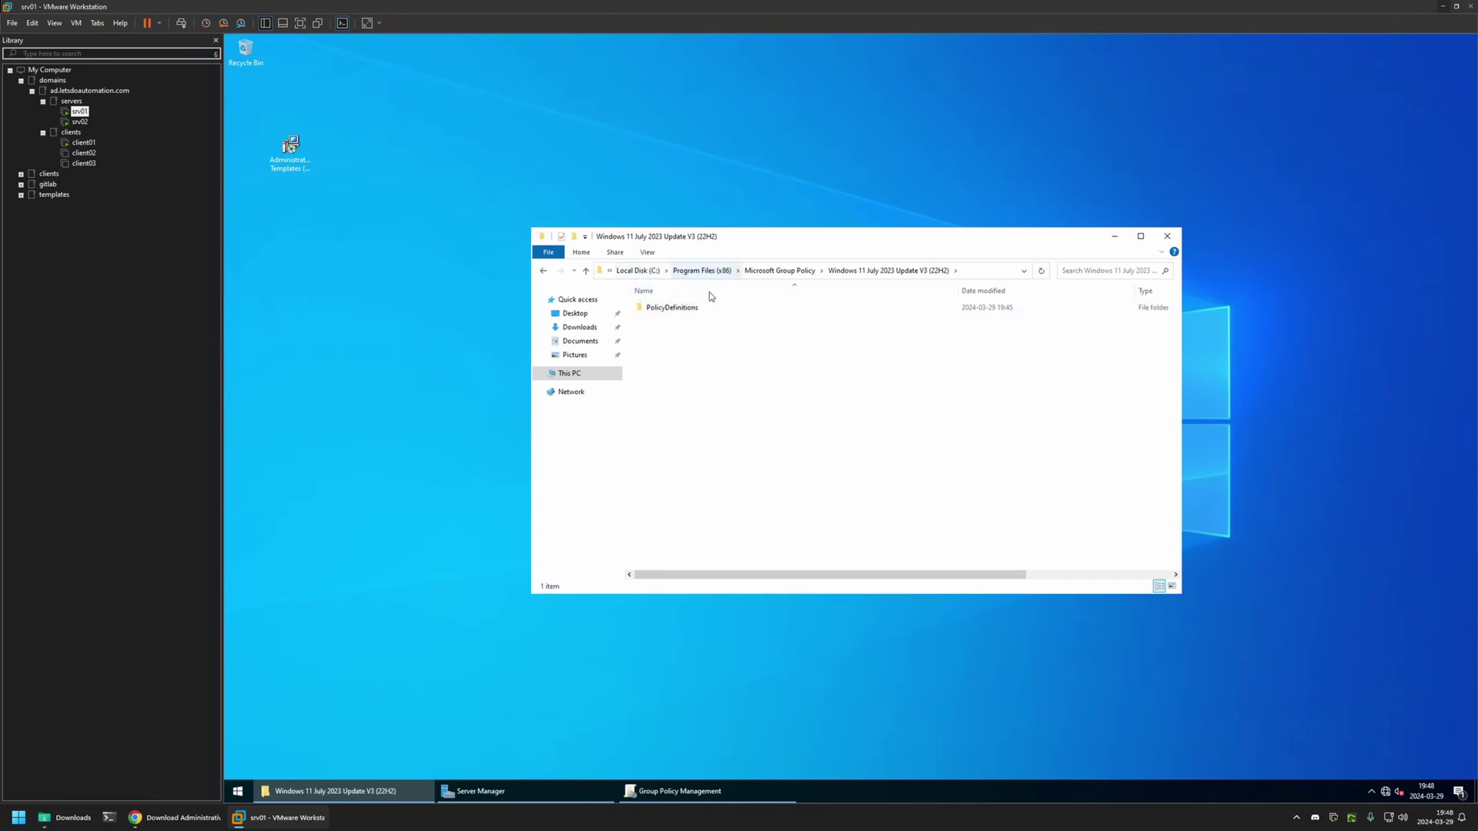
double_click(662, 307)
scroll(750, 378, down, 10)
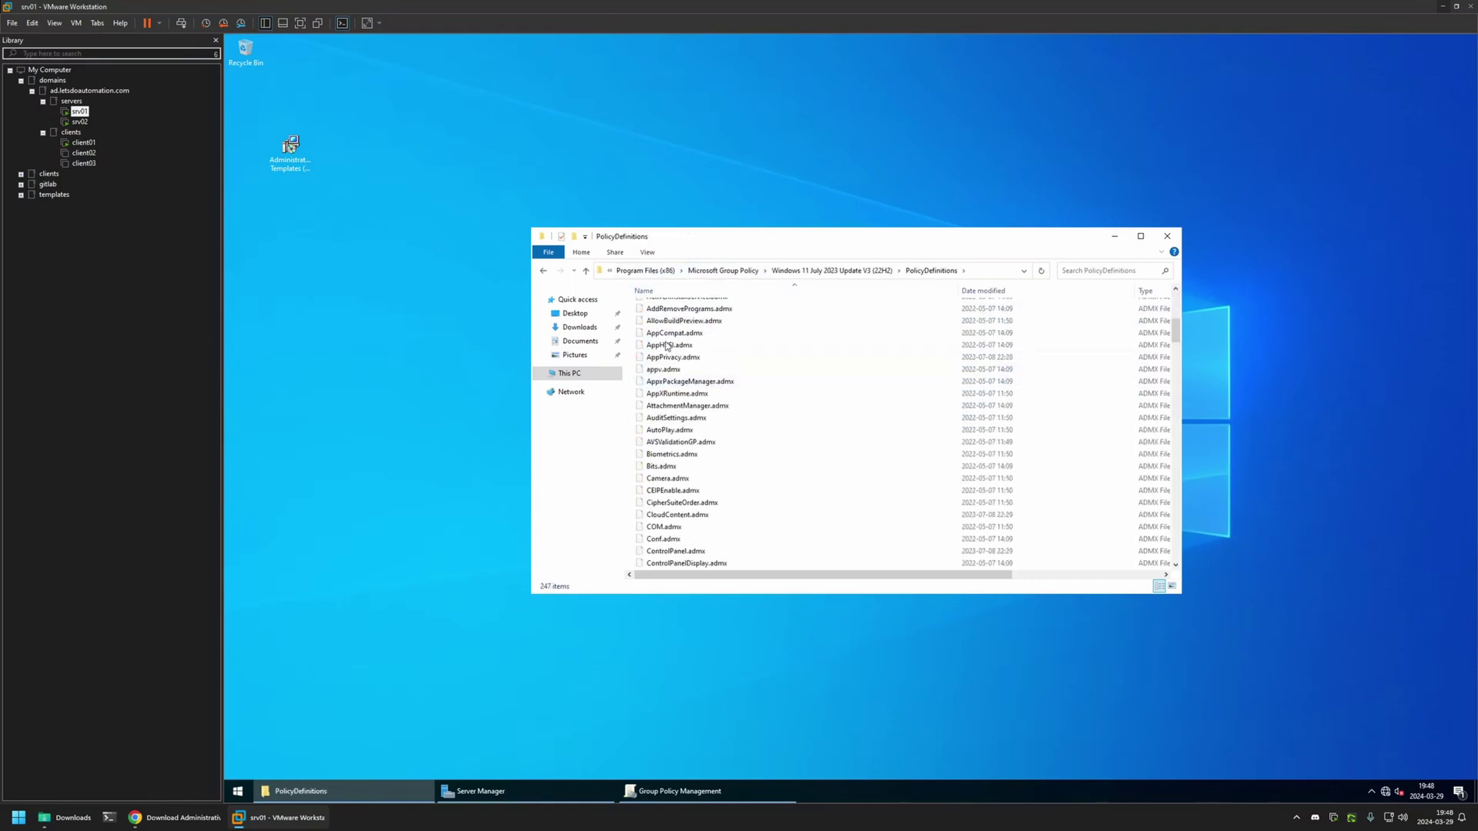
key(alt+Up)
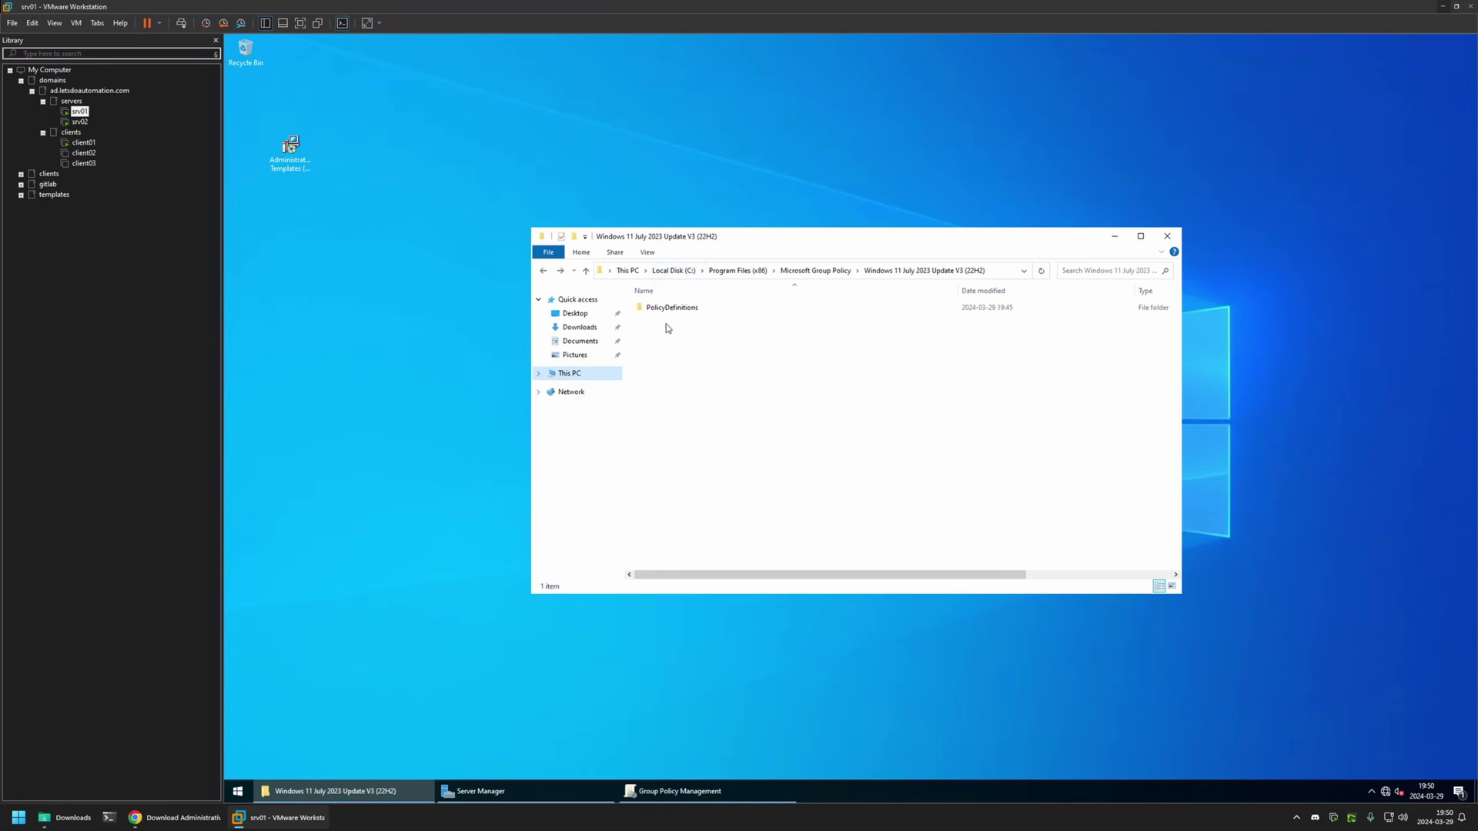
Step: Open a second File Explorer window and browse to C:\Windows\PolicyDefinitions
right_click(304, 789)
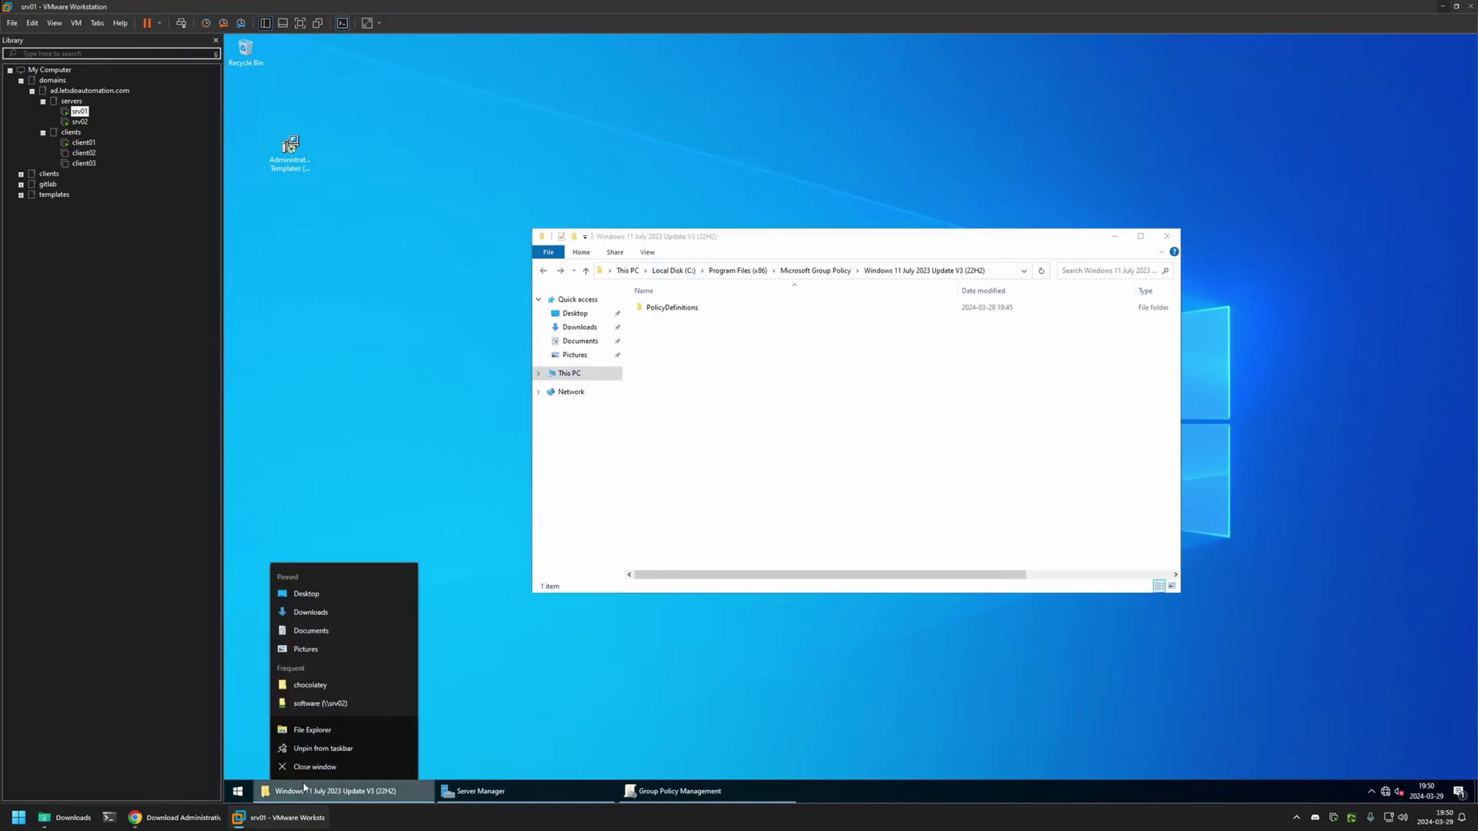
click(336, 723)
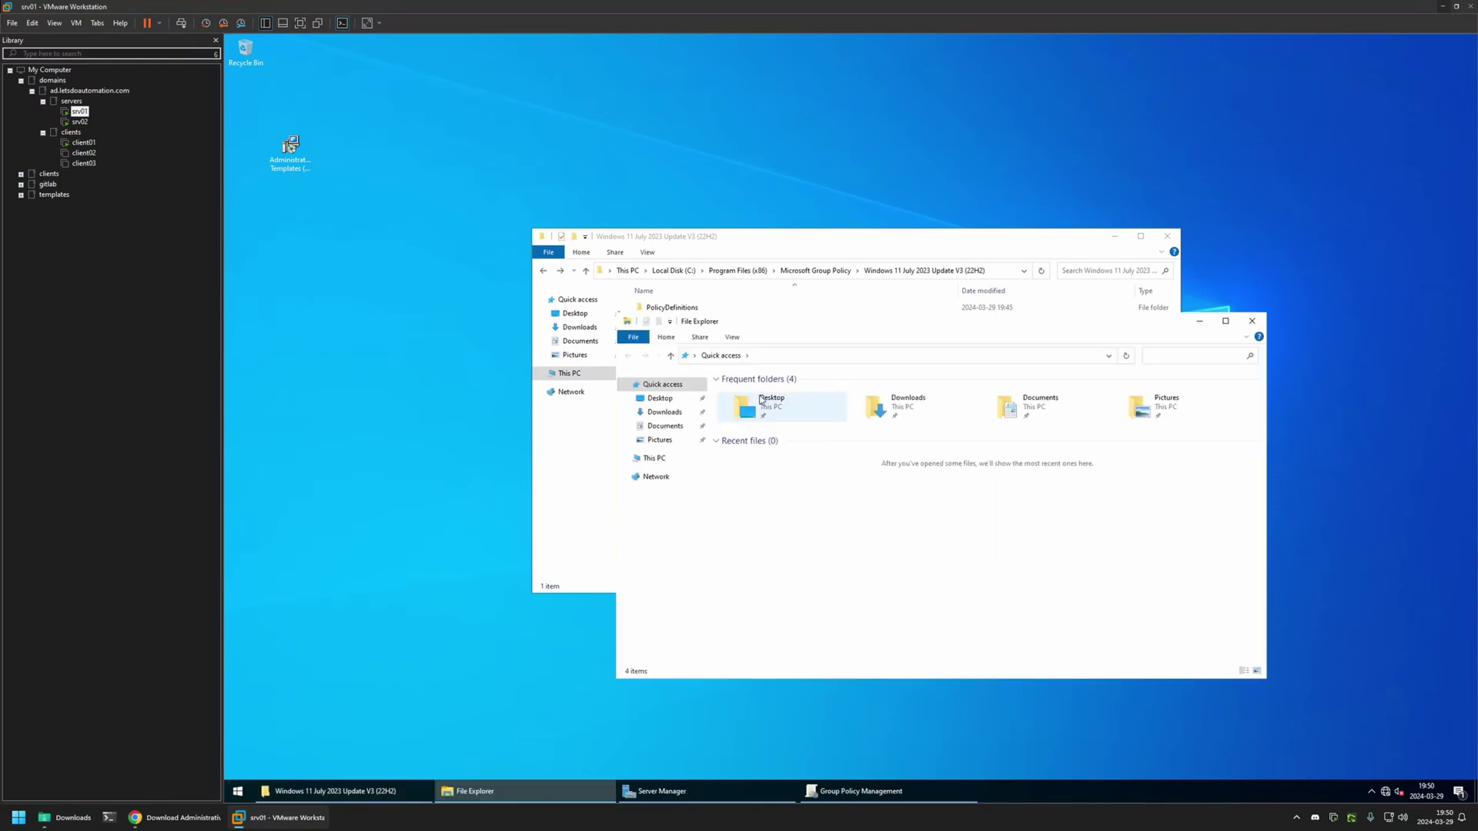
click(655, 458)
double_click(825, 518)
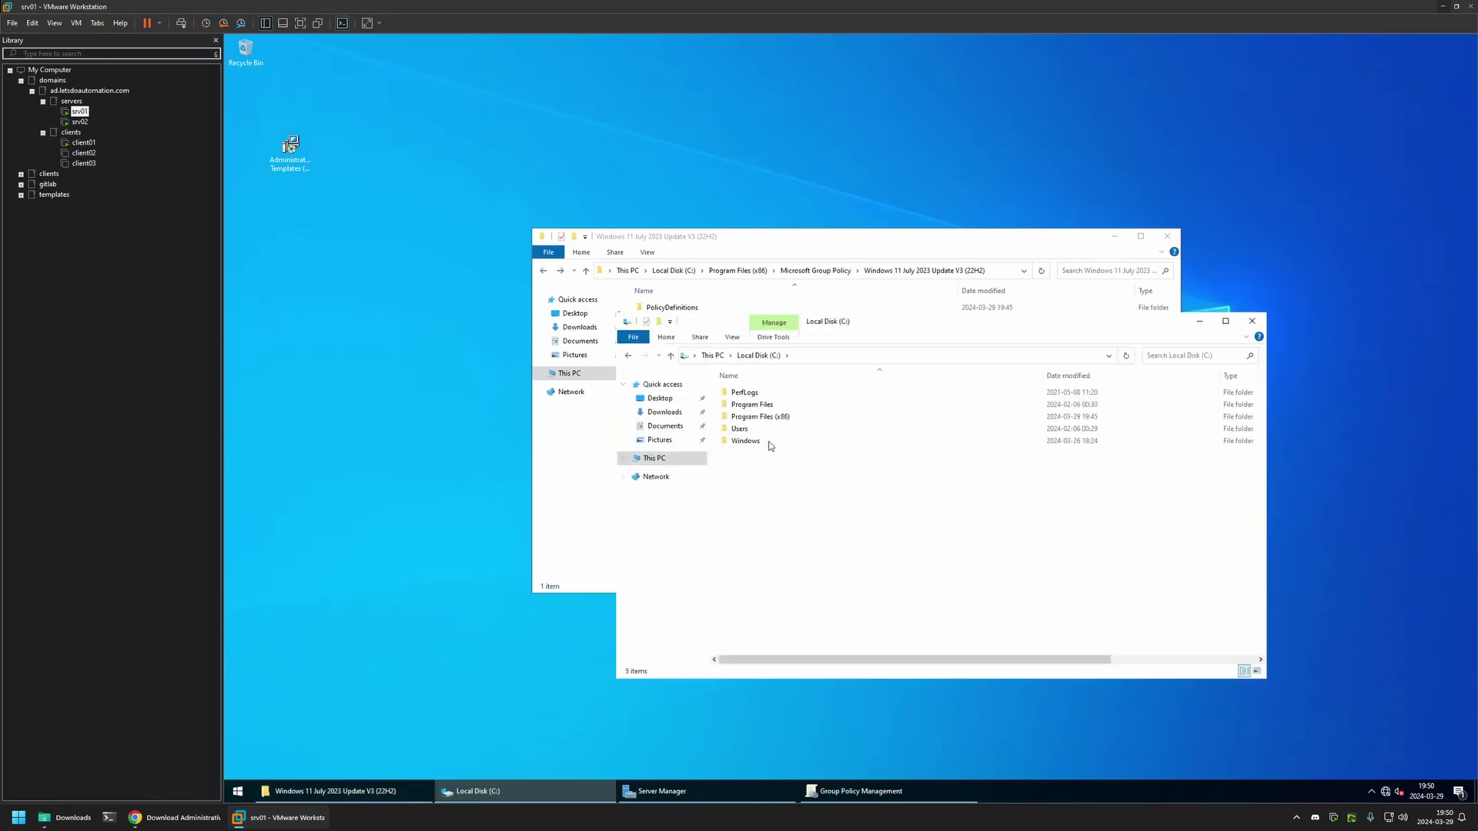
double_click(769, 443)
click(826, 478)
text(pol)
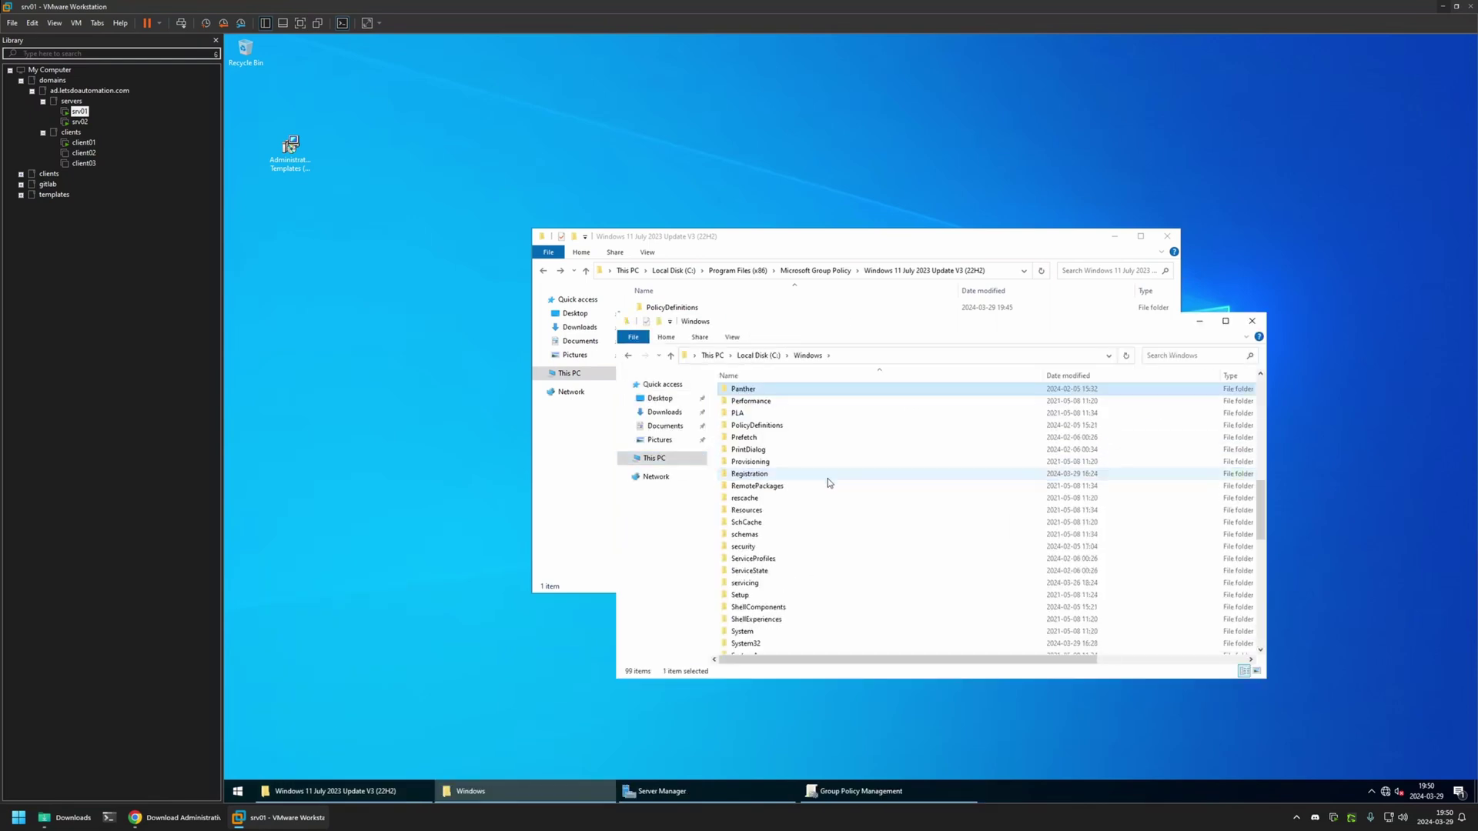
key(Return)
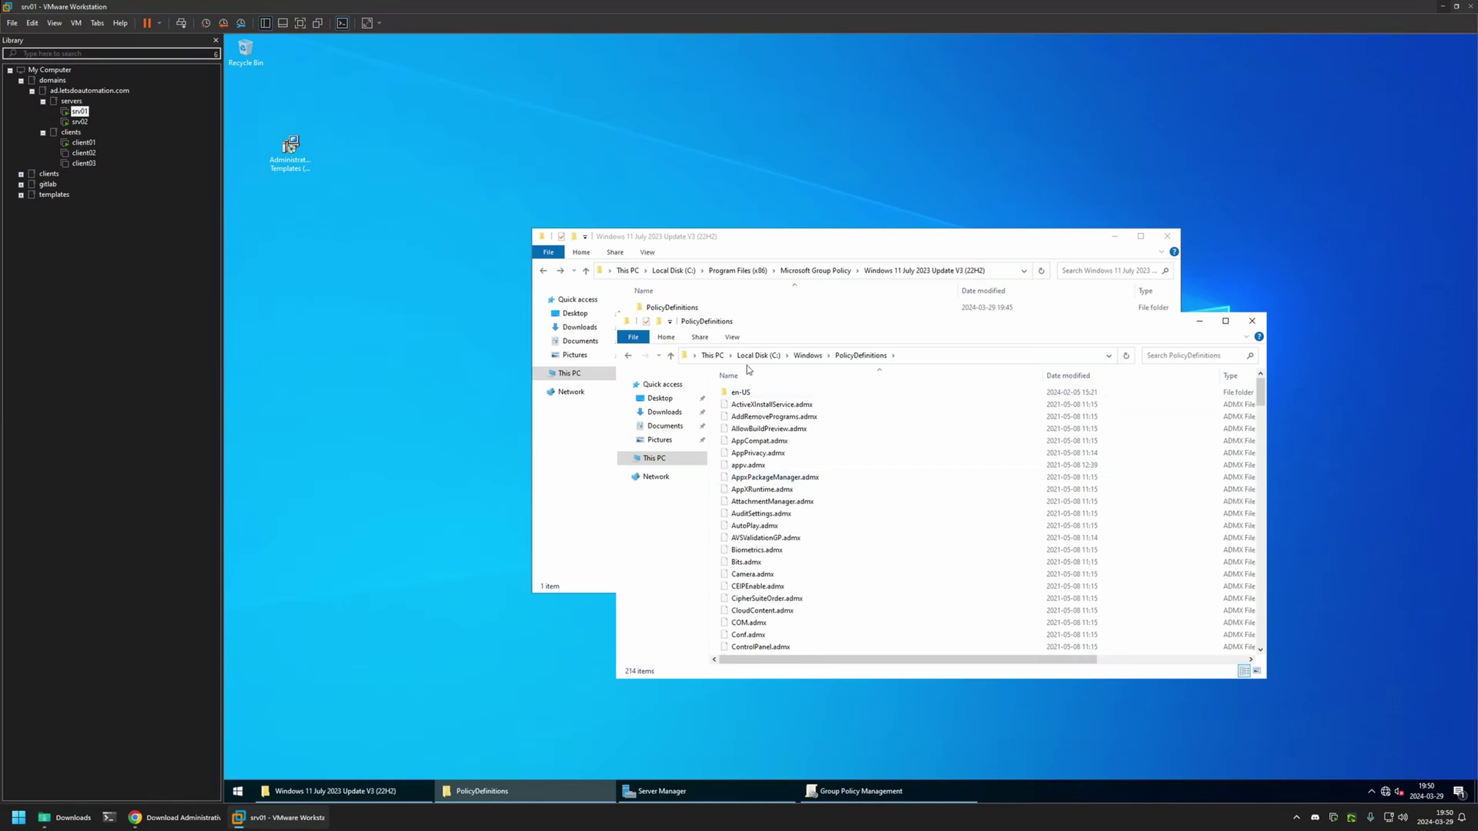
Step: In a third File Explorer window, open \\ad.letsdoautomation.com\SYSVOL\ad.letsdoautomation.com\Policies and move the window clear of the others
click(692, 511)
key(alt+Tab)
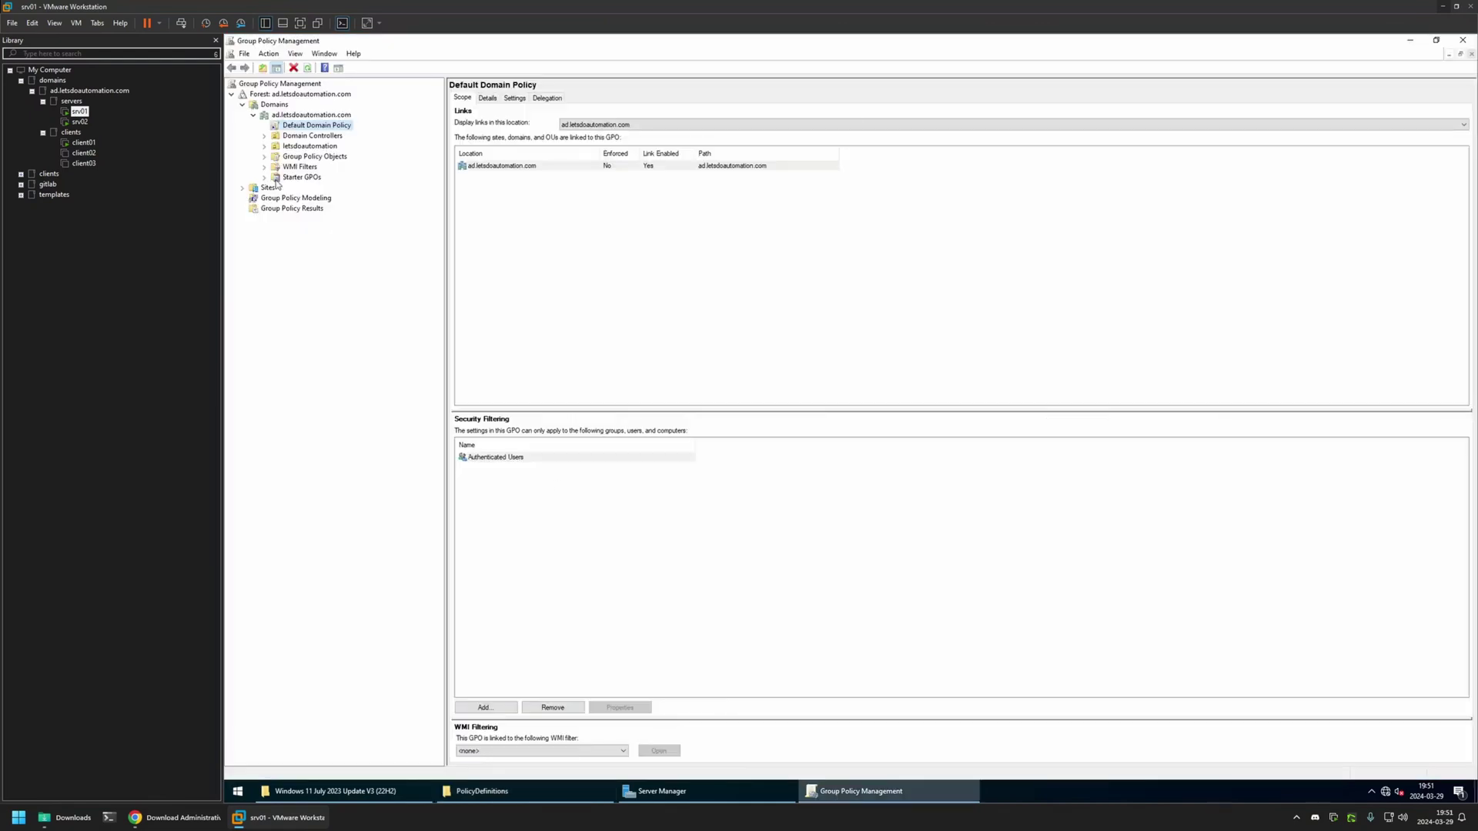
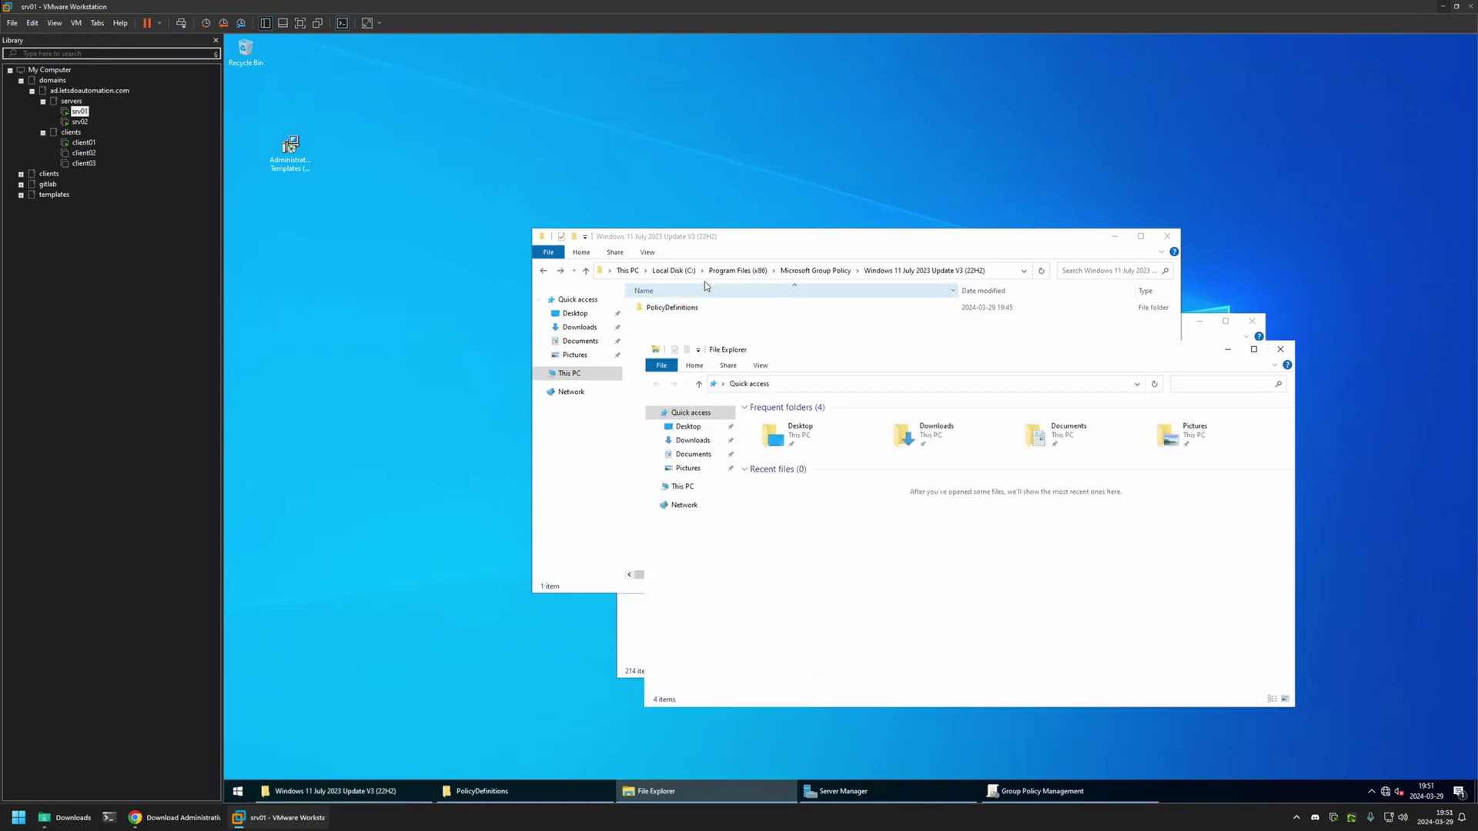
click(826, 389)
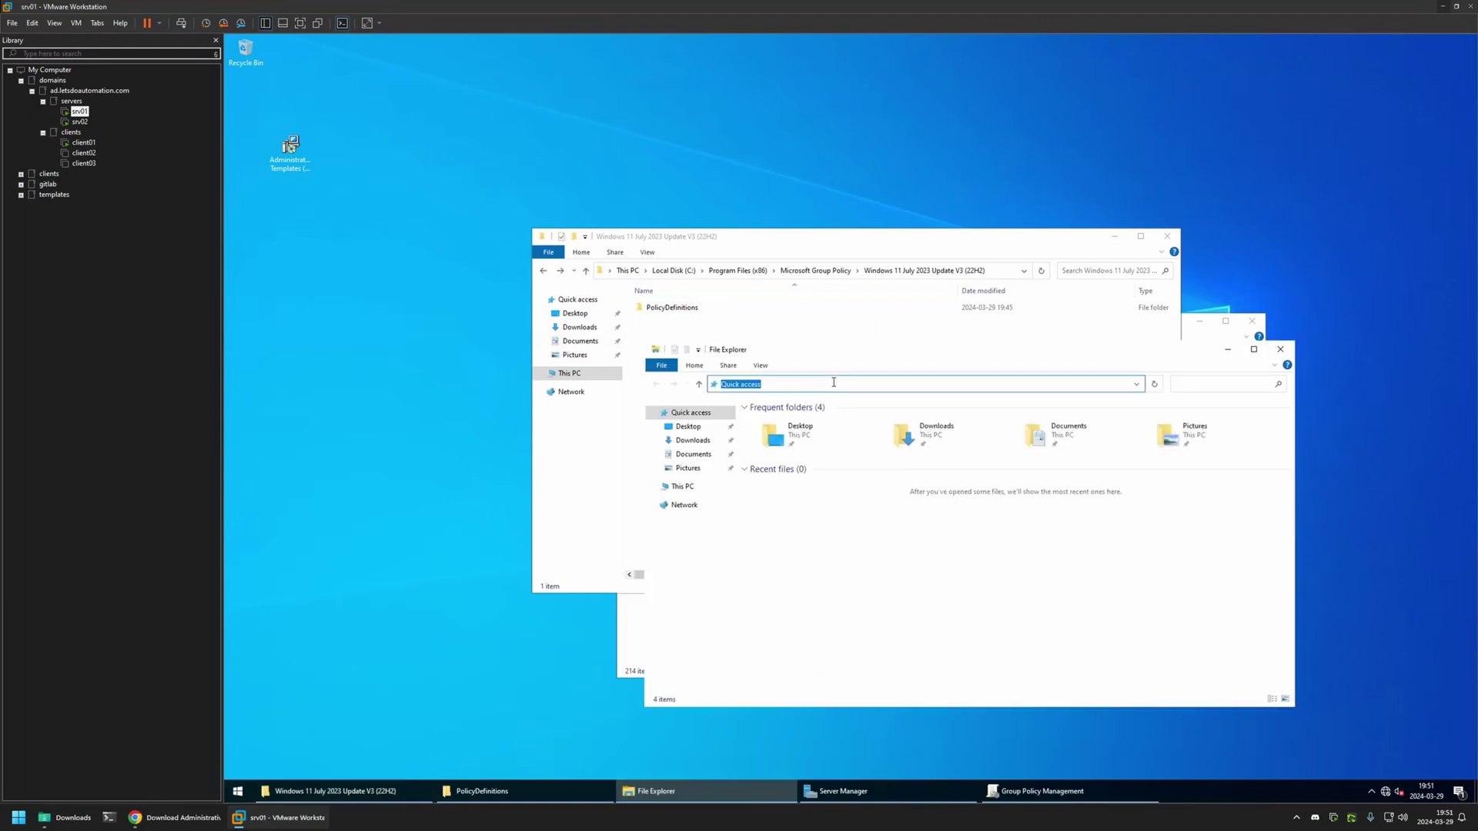
text(\\ad.letsdoautomation.com)
key(Return)
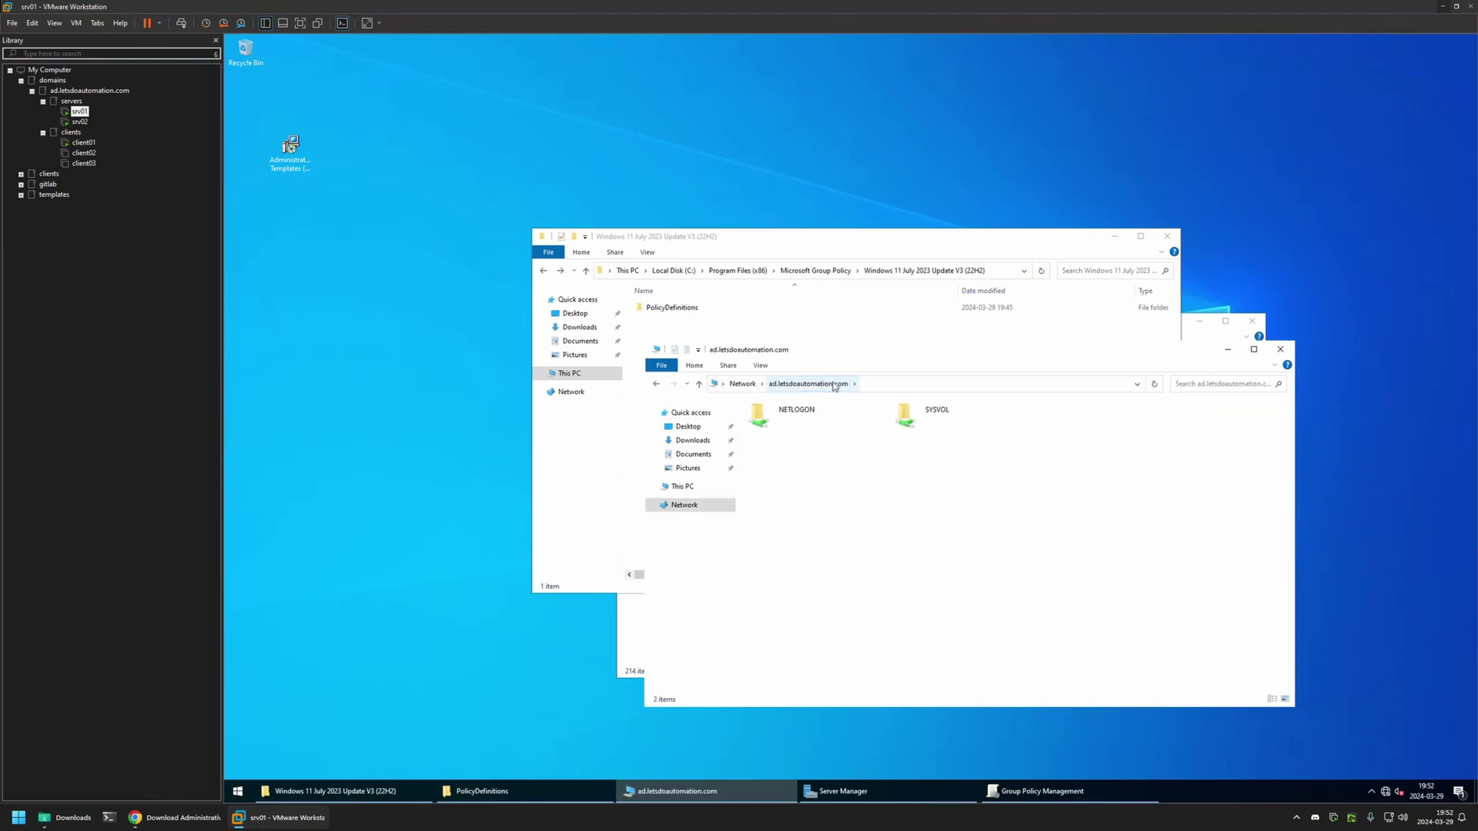
double_click(941, 415)
double_click(809, 422)
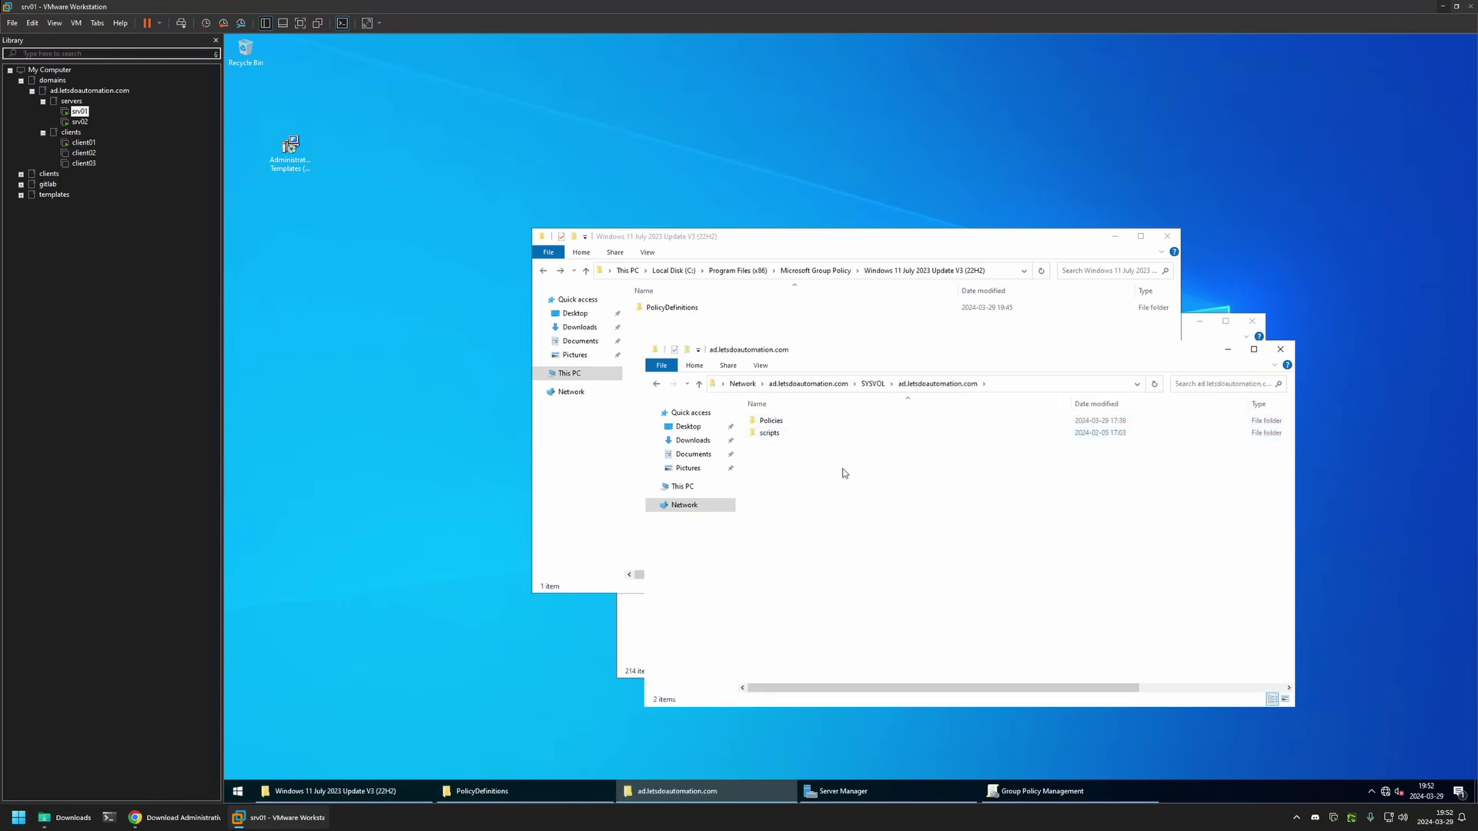
double_click(785, 422)
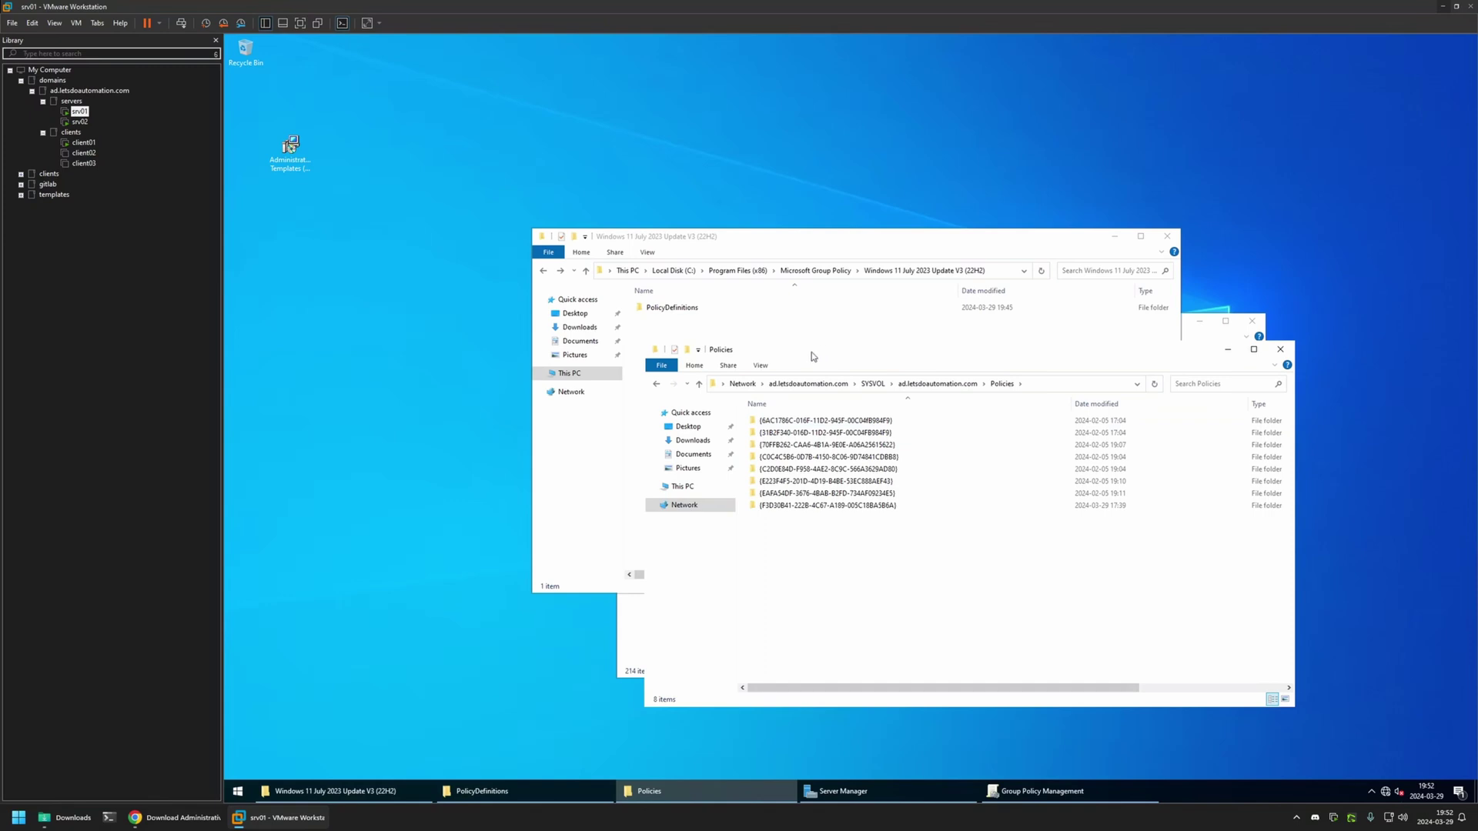
drag(813, 357, 397, 320)
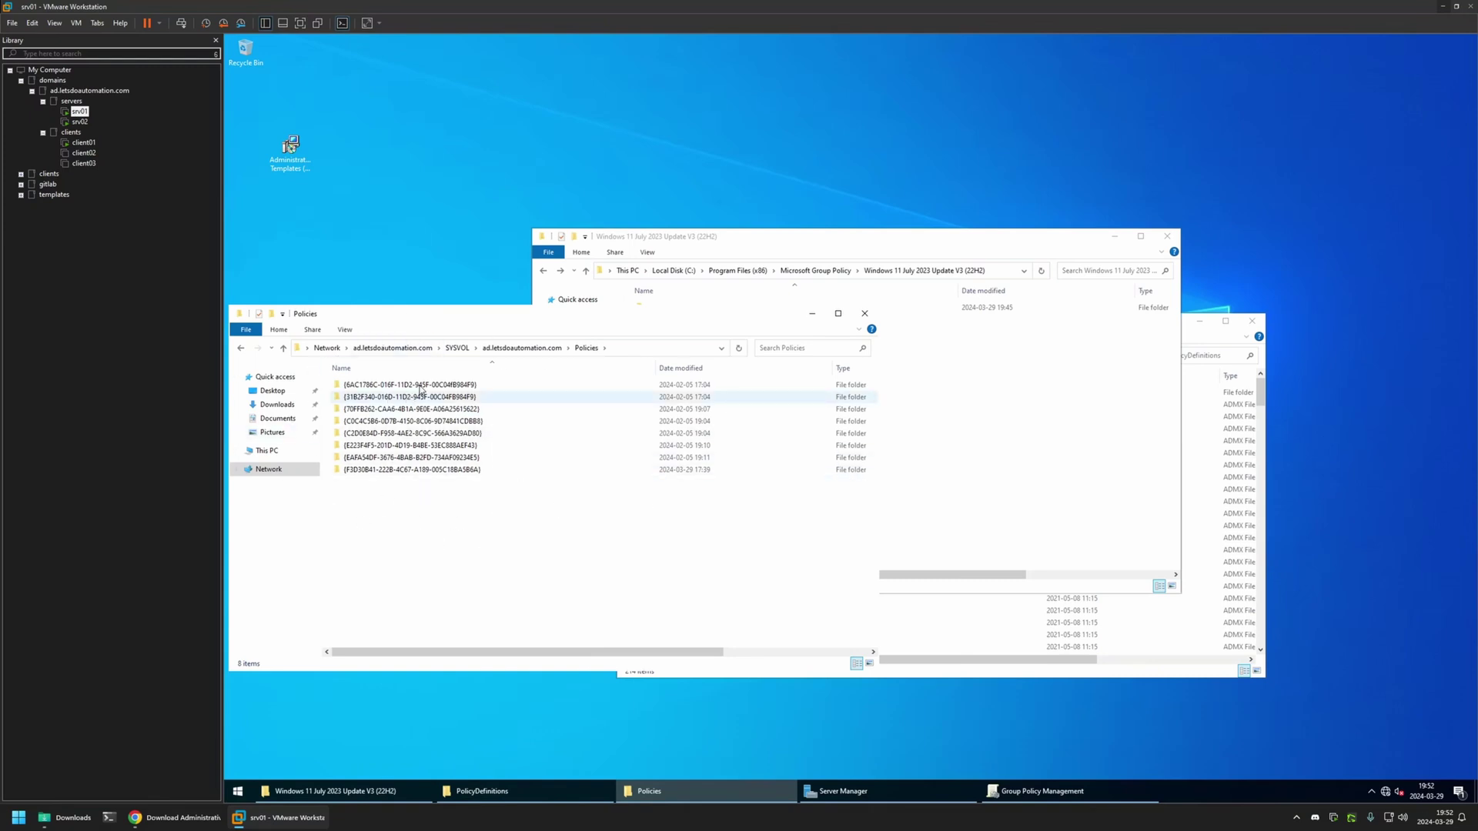
Step: Return to the C:\Windows folder, copy its PolicyDefinitions folder, and bring the SYSVOL Policies window forward
click(1189, 341)
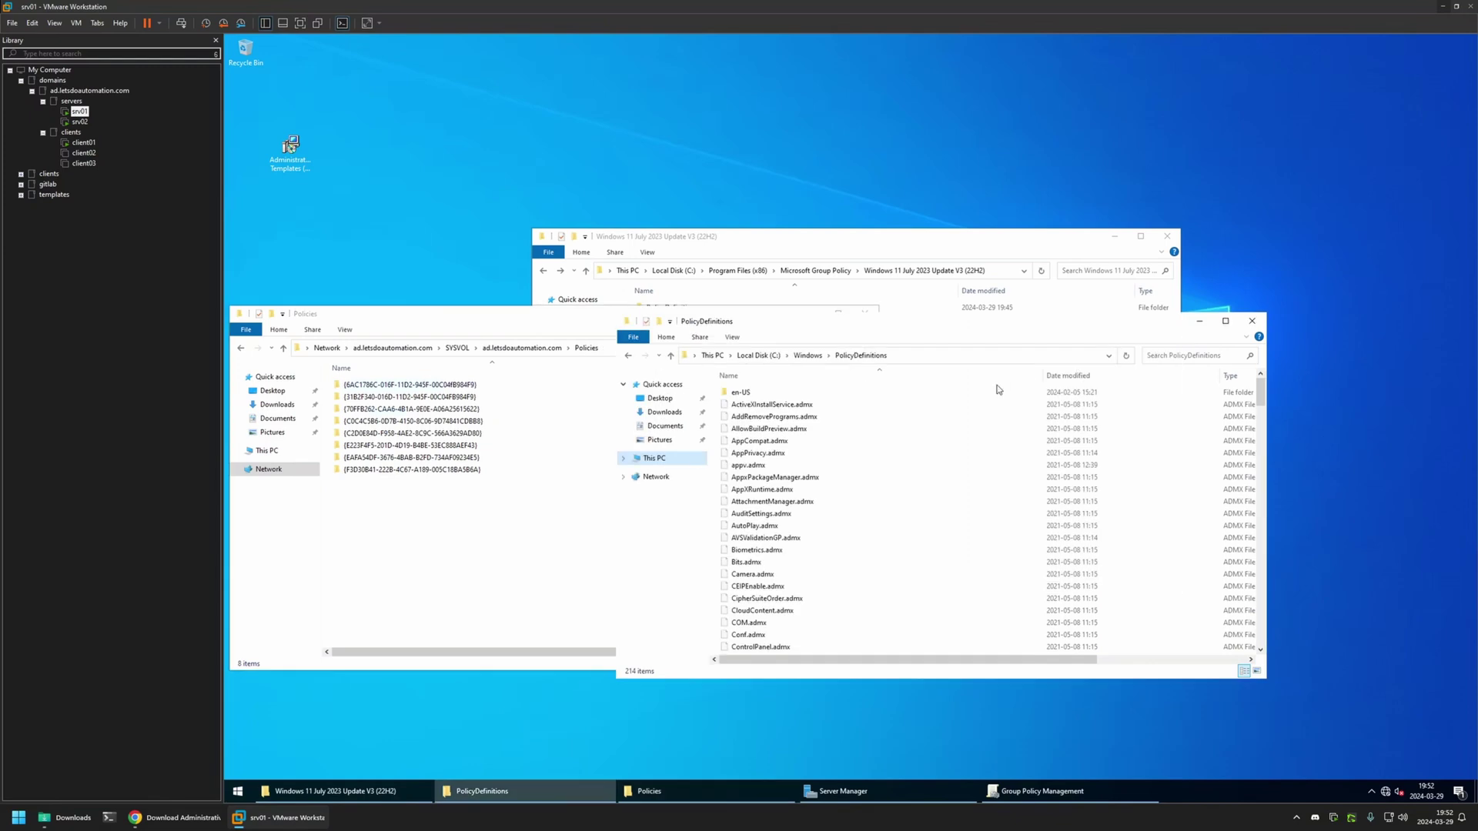
key(alt+Left)
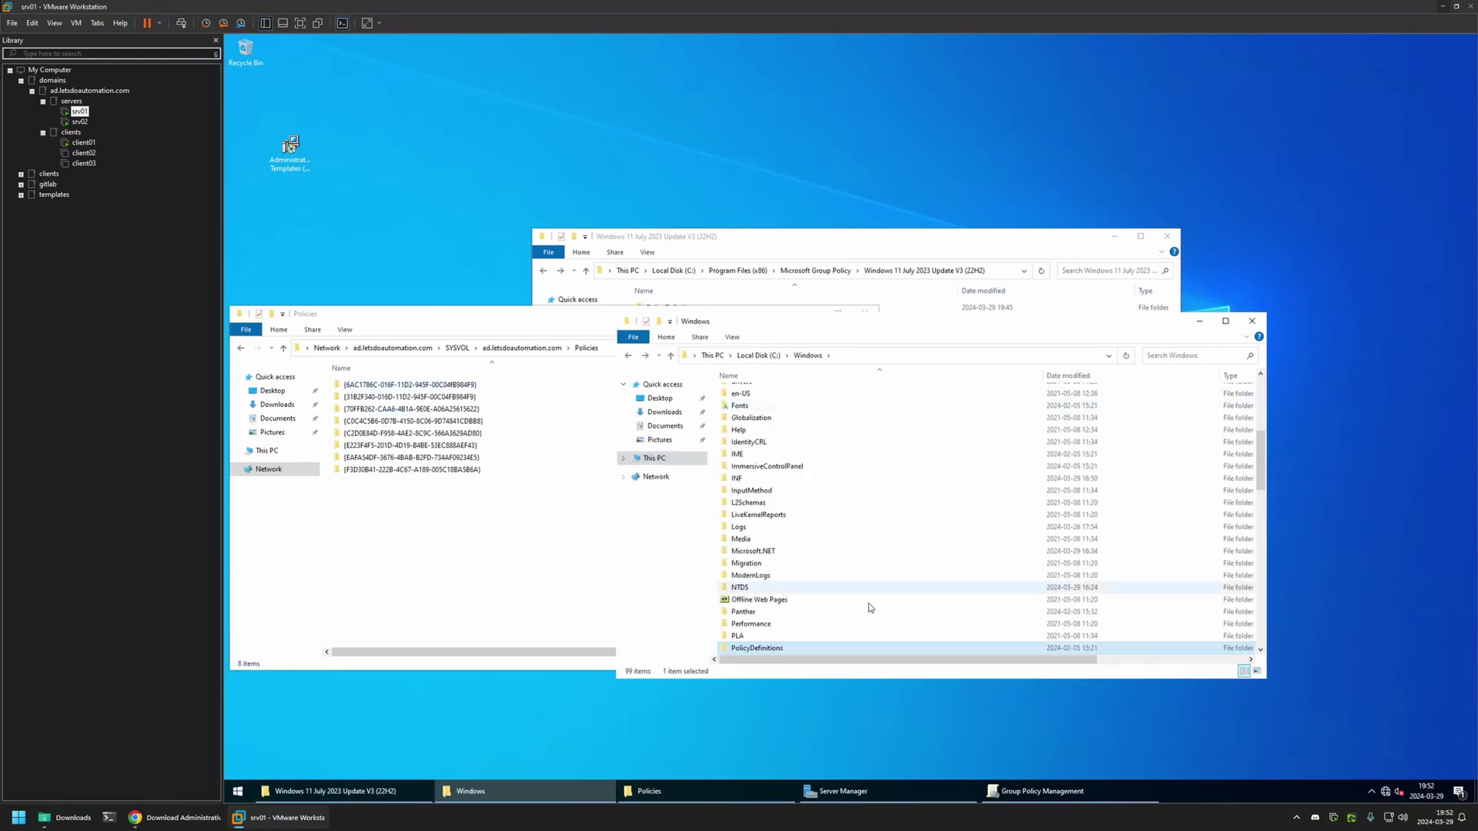
right_click(749, 655)
click(777, 583)
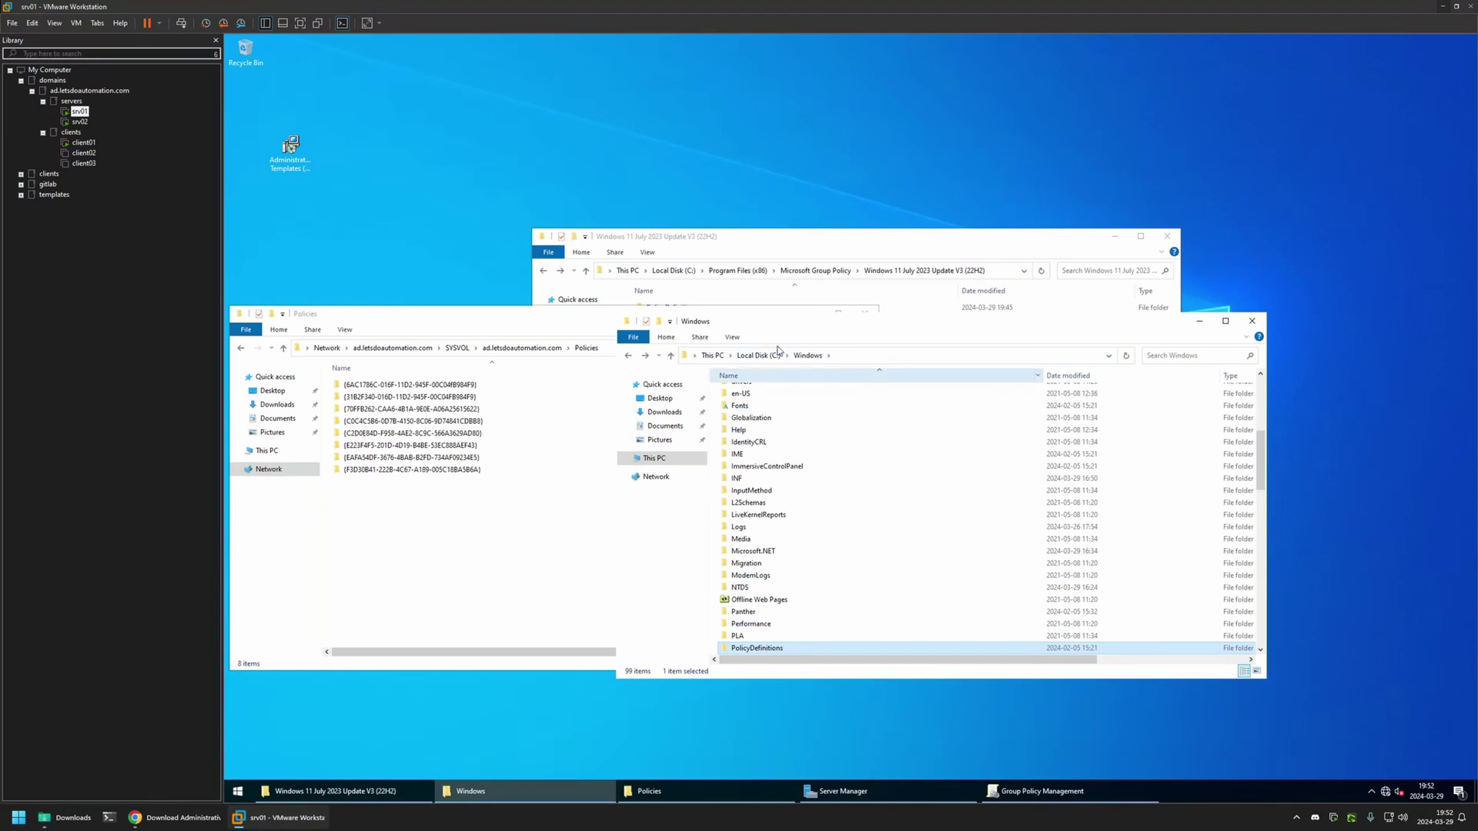
click(353, 519)
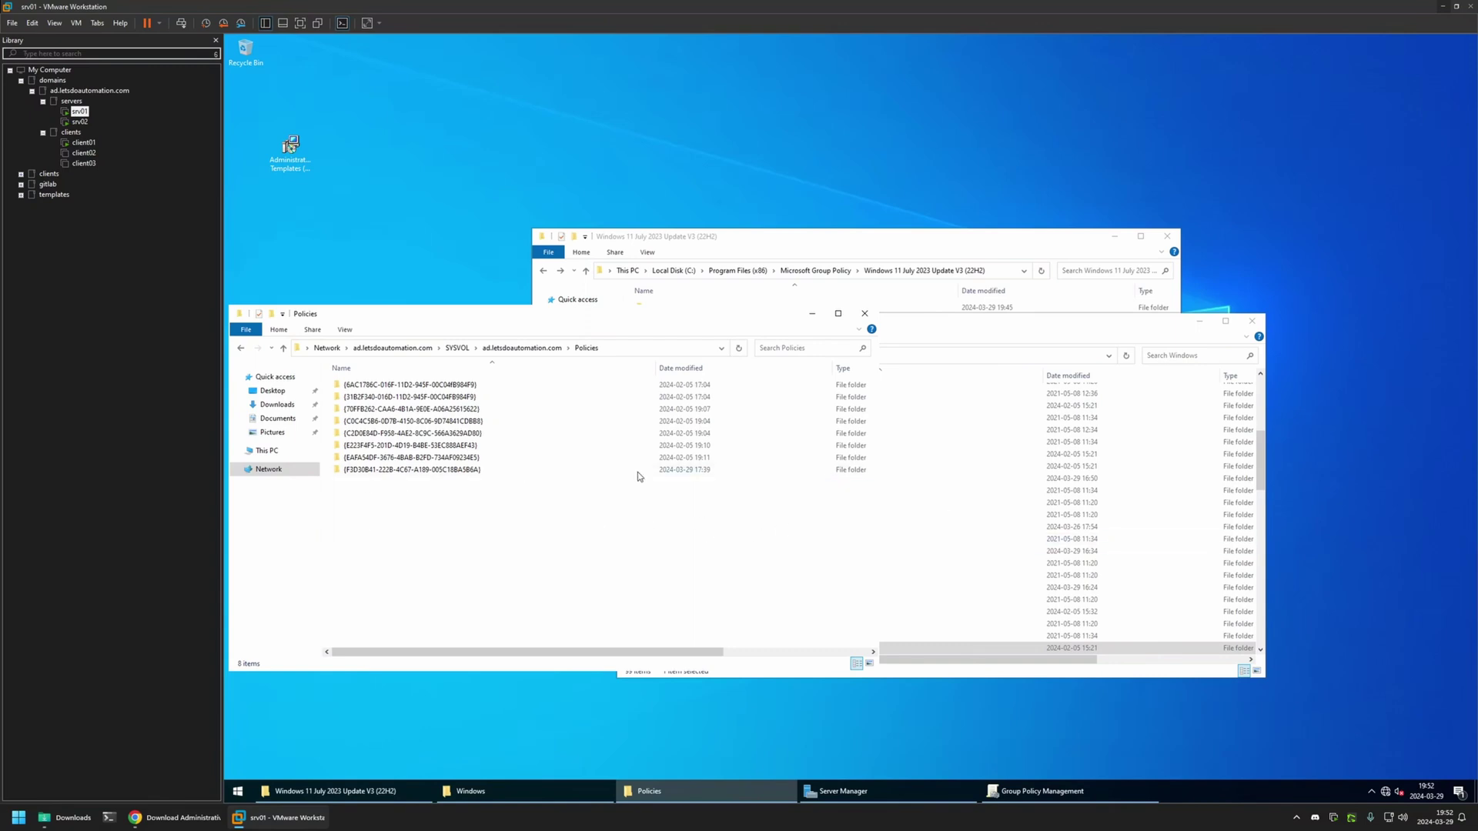
click(673, 251)
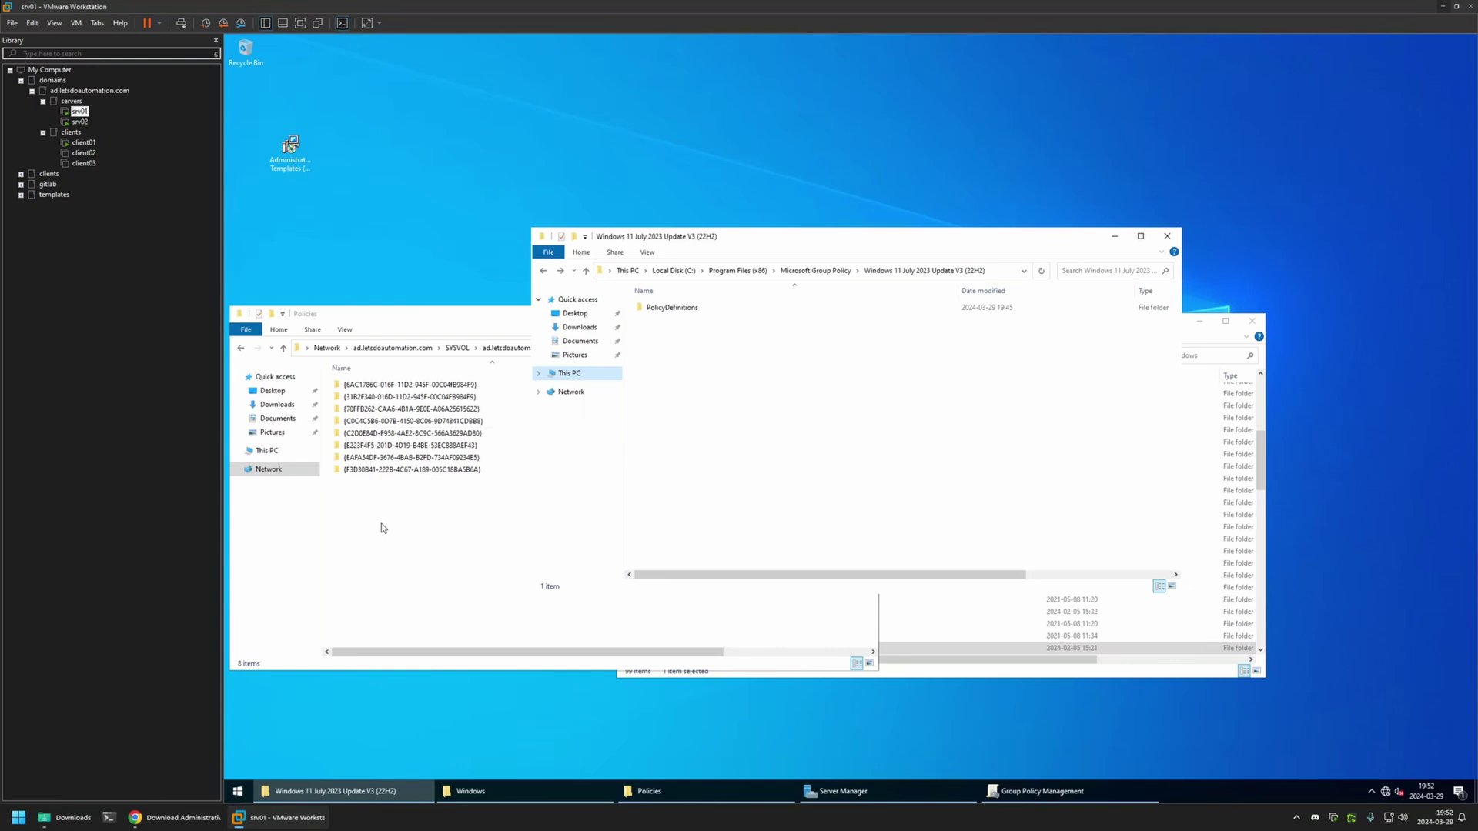
click(385, 500)
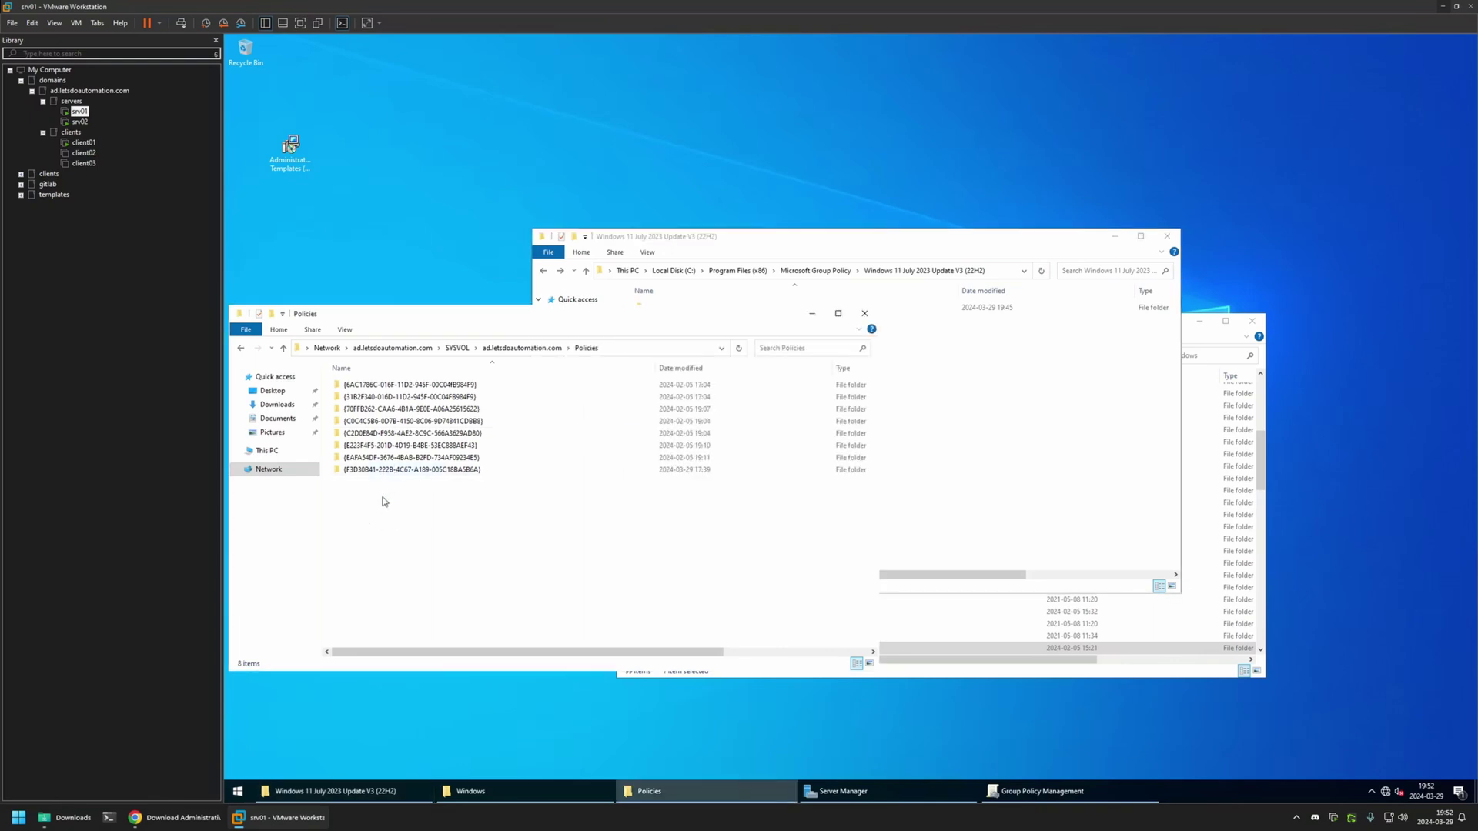
click(1191, 337)
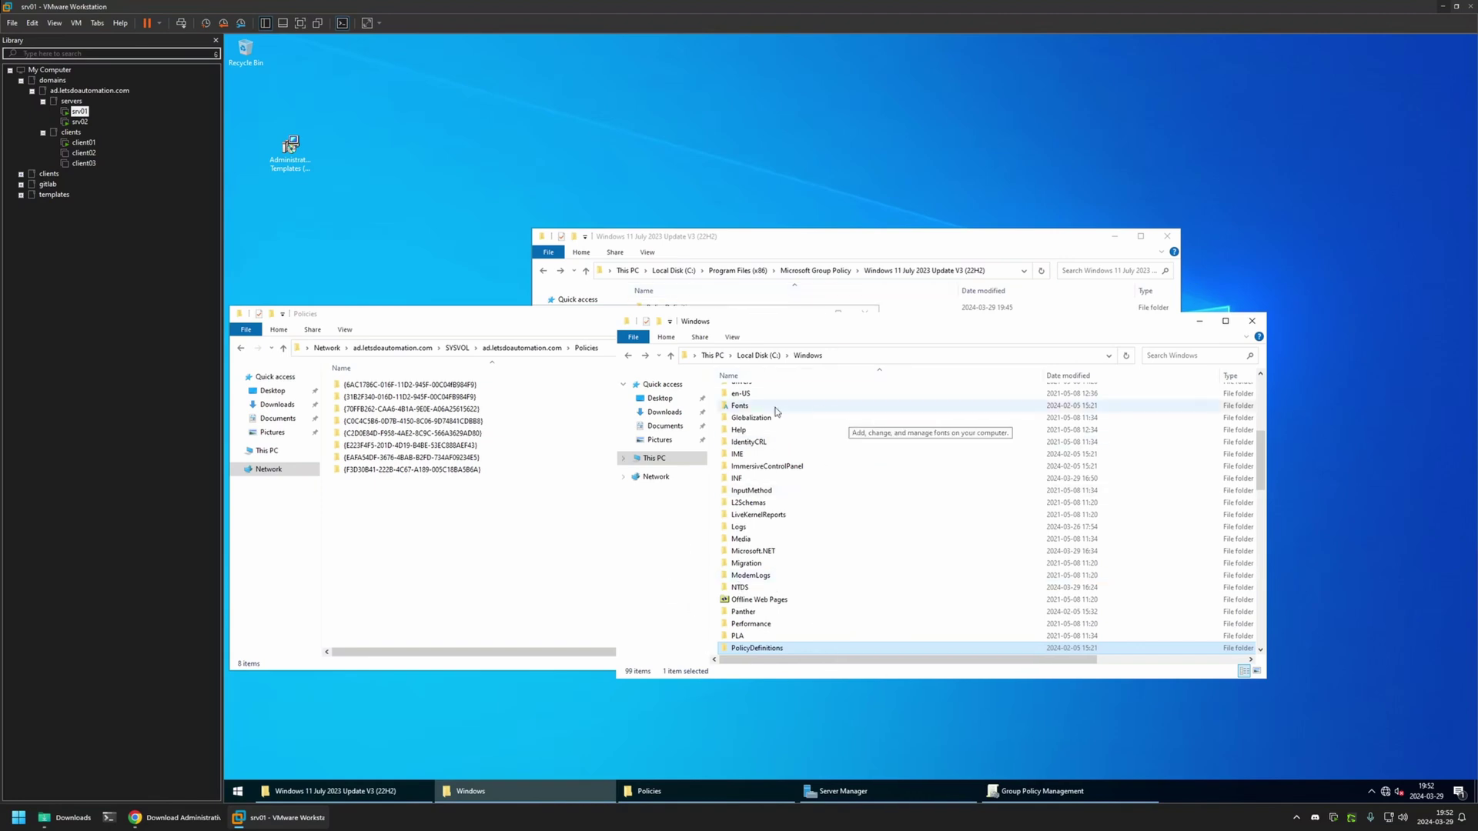
Step: Copy the PolicyDefinitions folder from C:\Windows into the SYSVOL Policies folder of ad.letsdoautomation.com
right_click(774, 653)
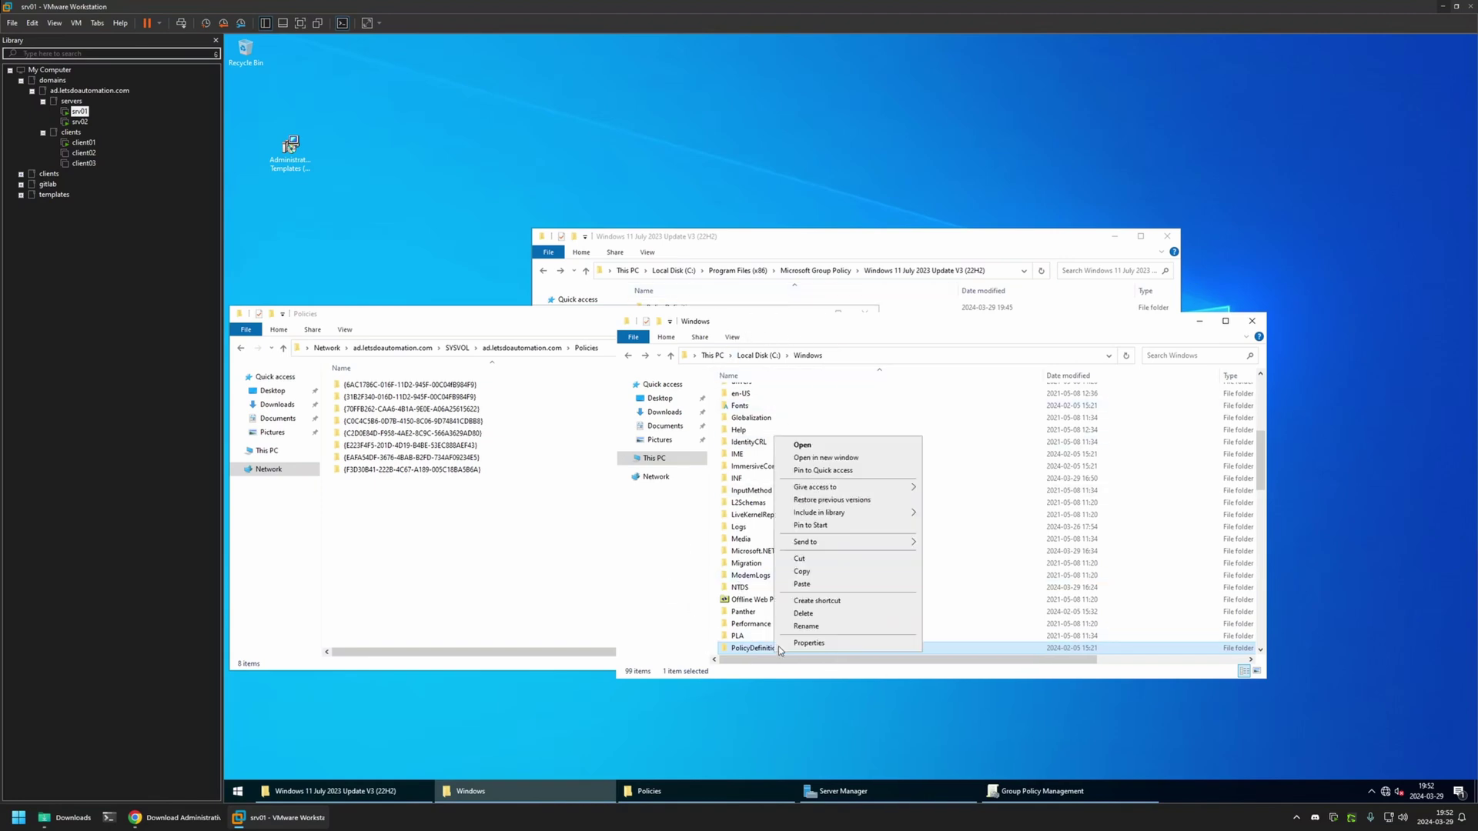
click(815, 571)
right_click(351, 502)
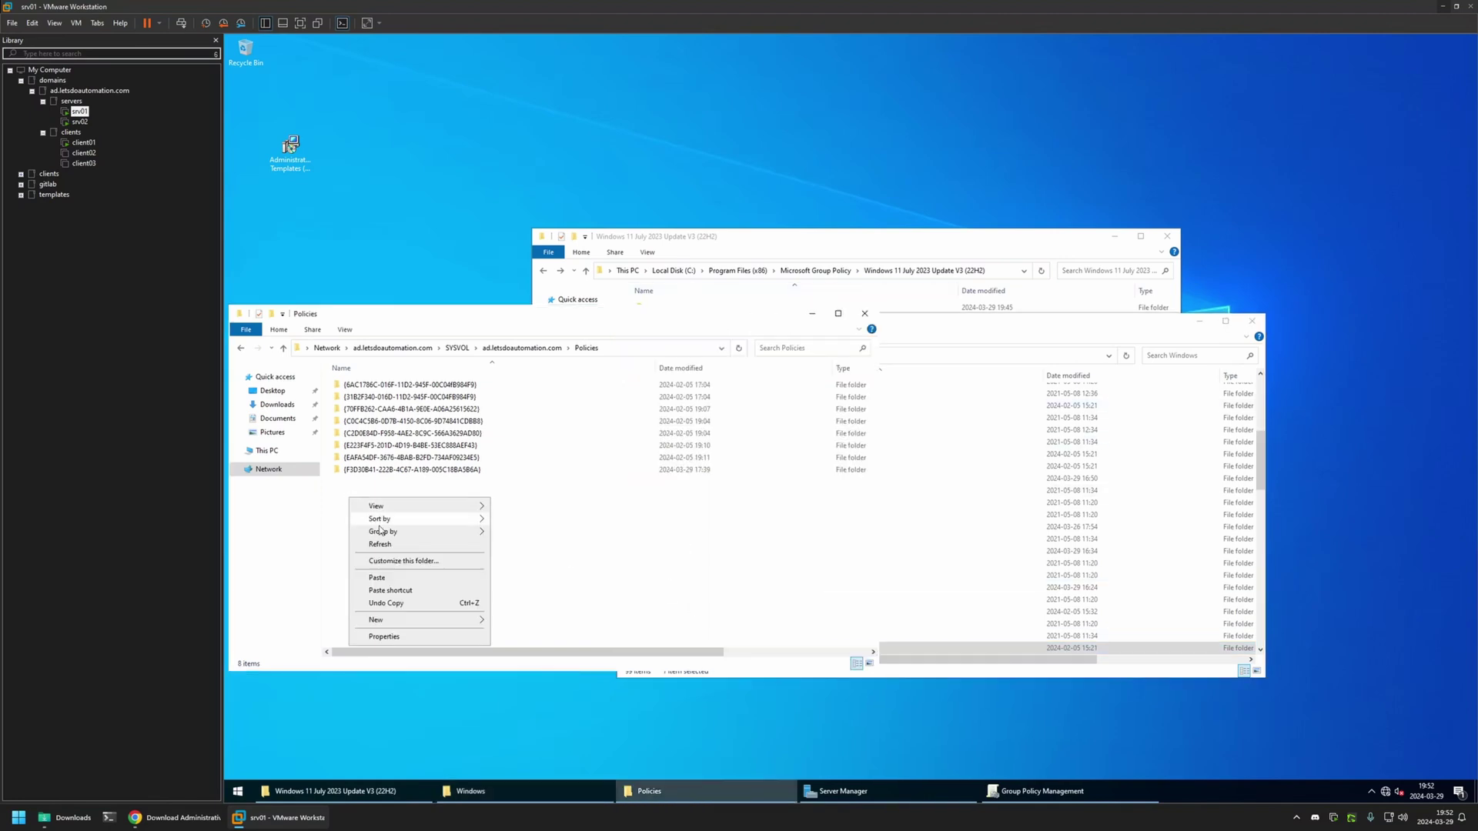
click(382, 547)
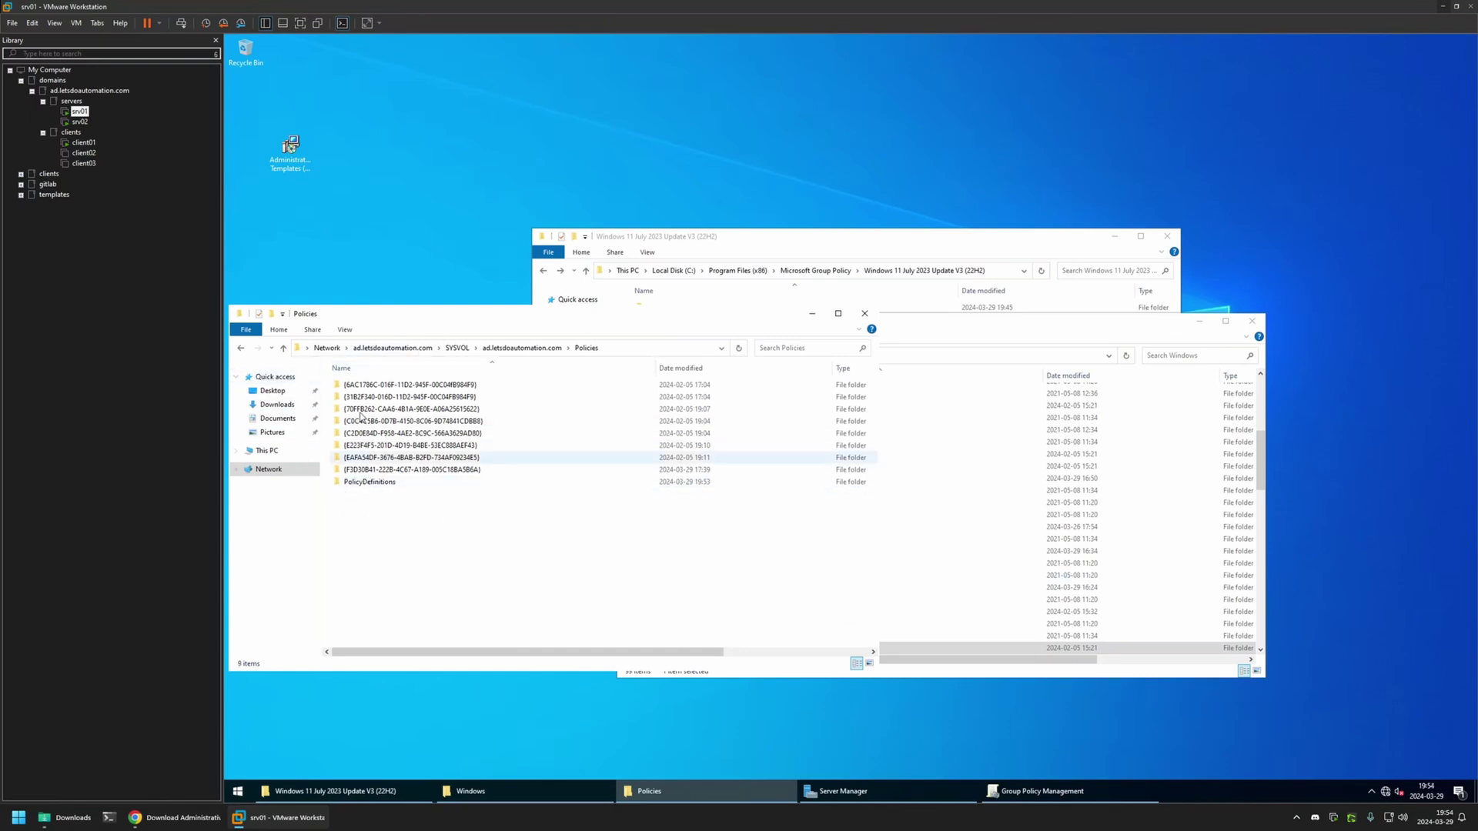
Step: Open the Default Domain Policy for editing, check the source of its computer Administrative Templates, then close the editor and minimize Group Policy Management
click(1108, 796)
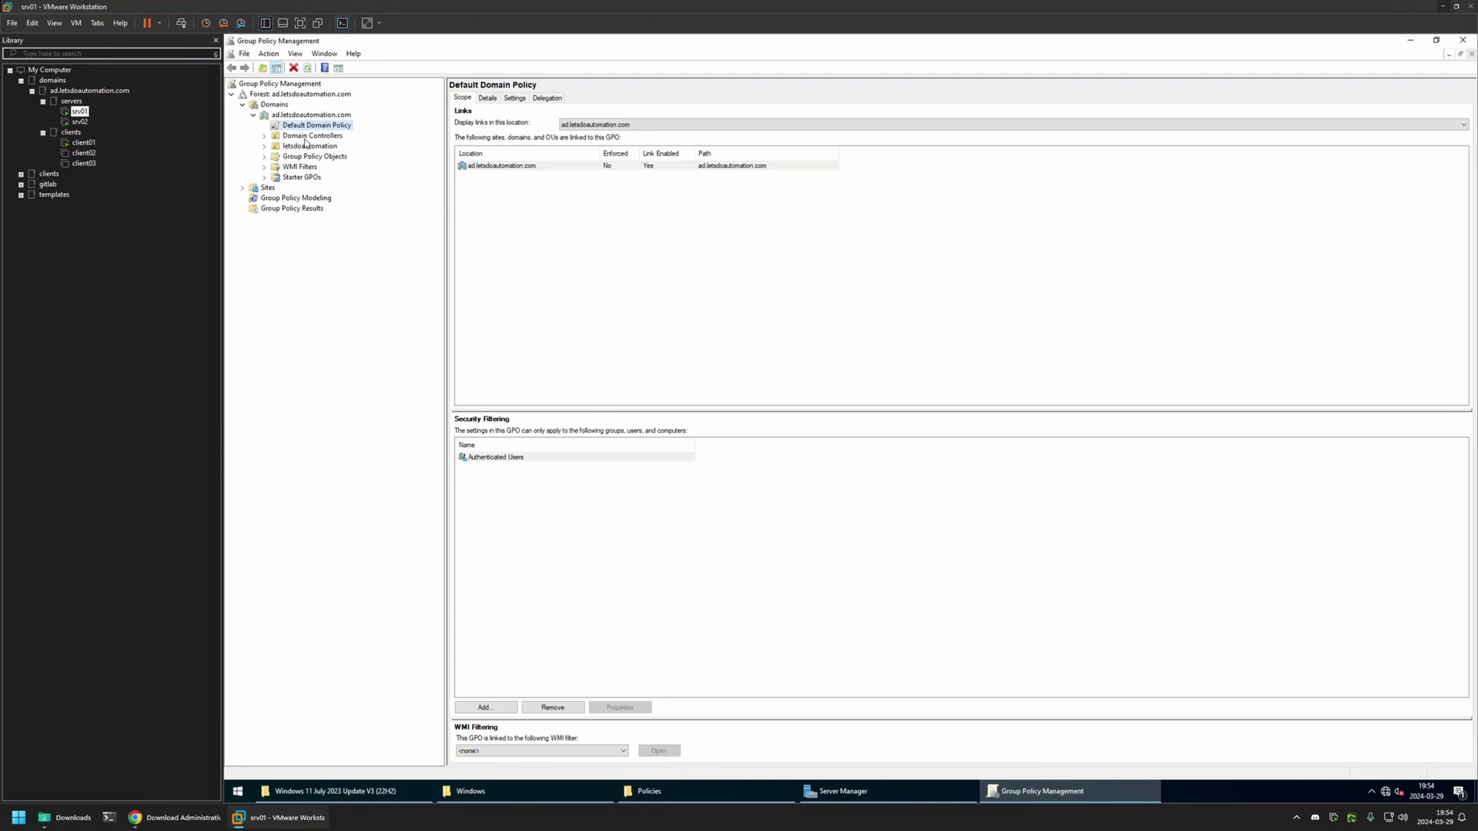
right_click(313, 128)
click(336, 136)
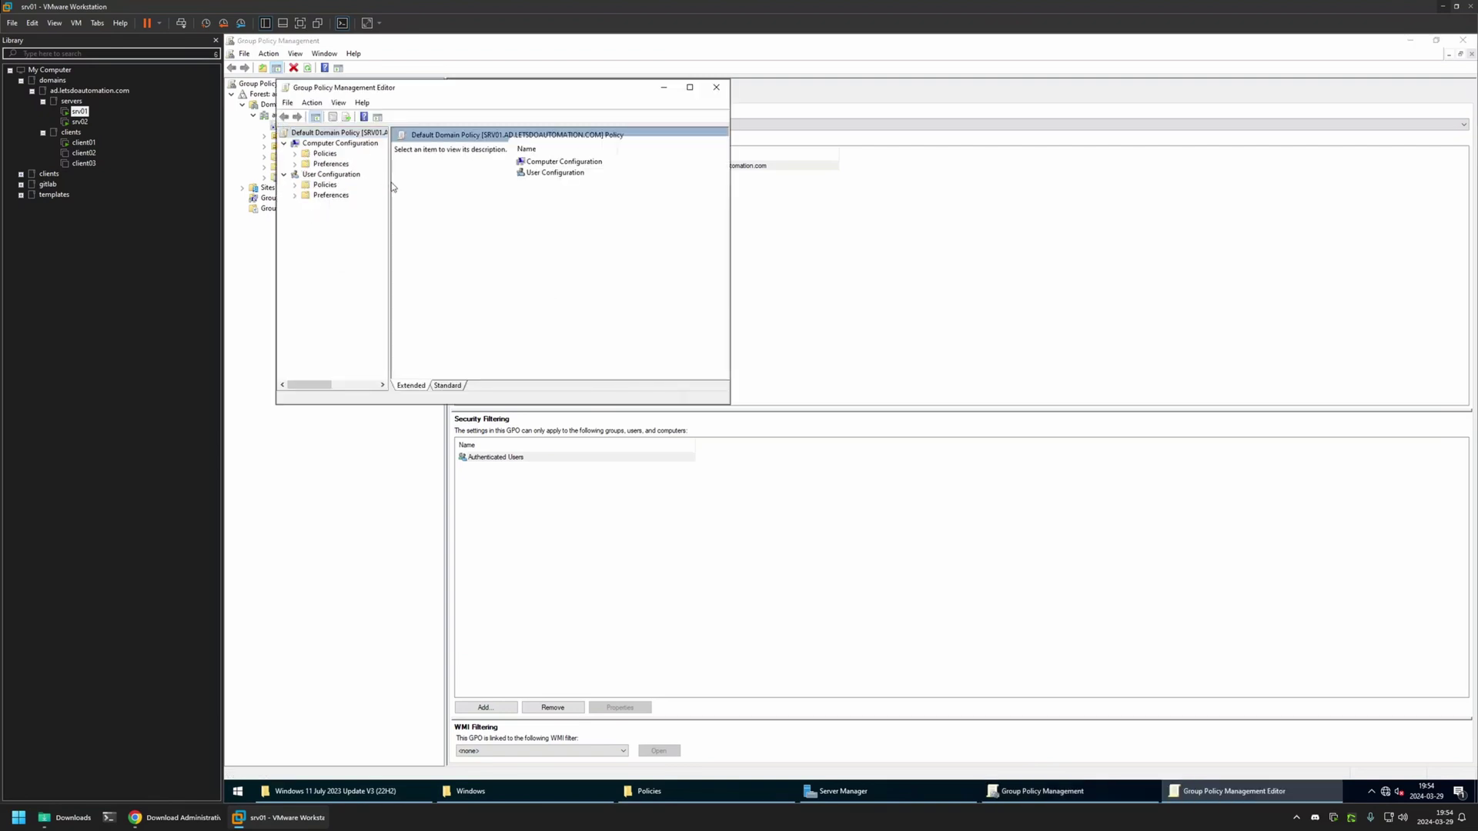
drag(537, 178, 671, 178)
click(340, 143)
click(295, 153)
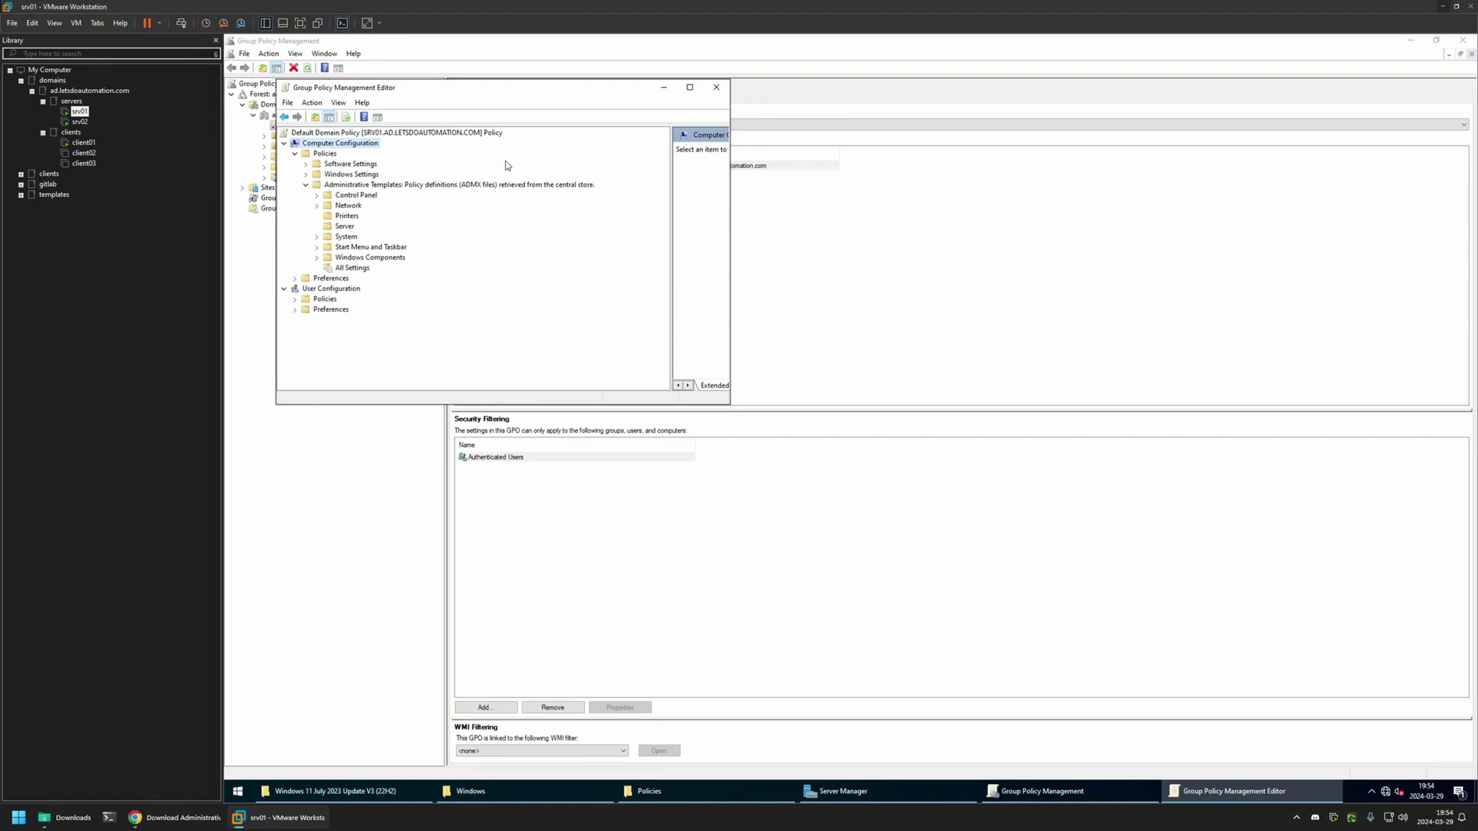
click(716, 87)
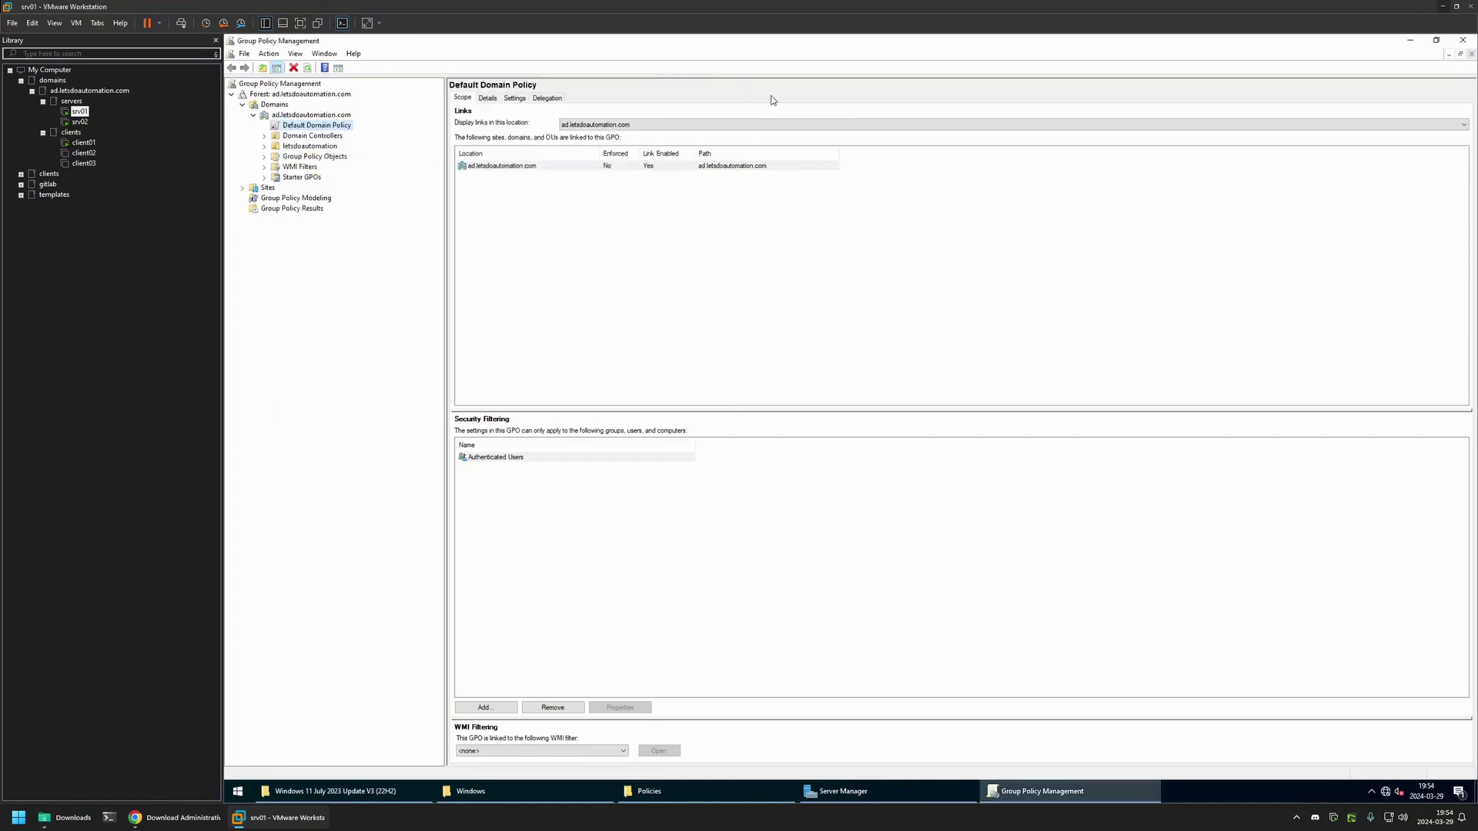
click(1412, 39)
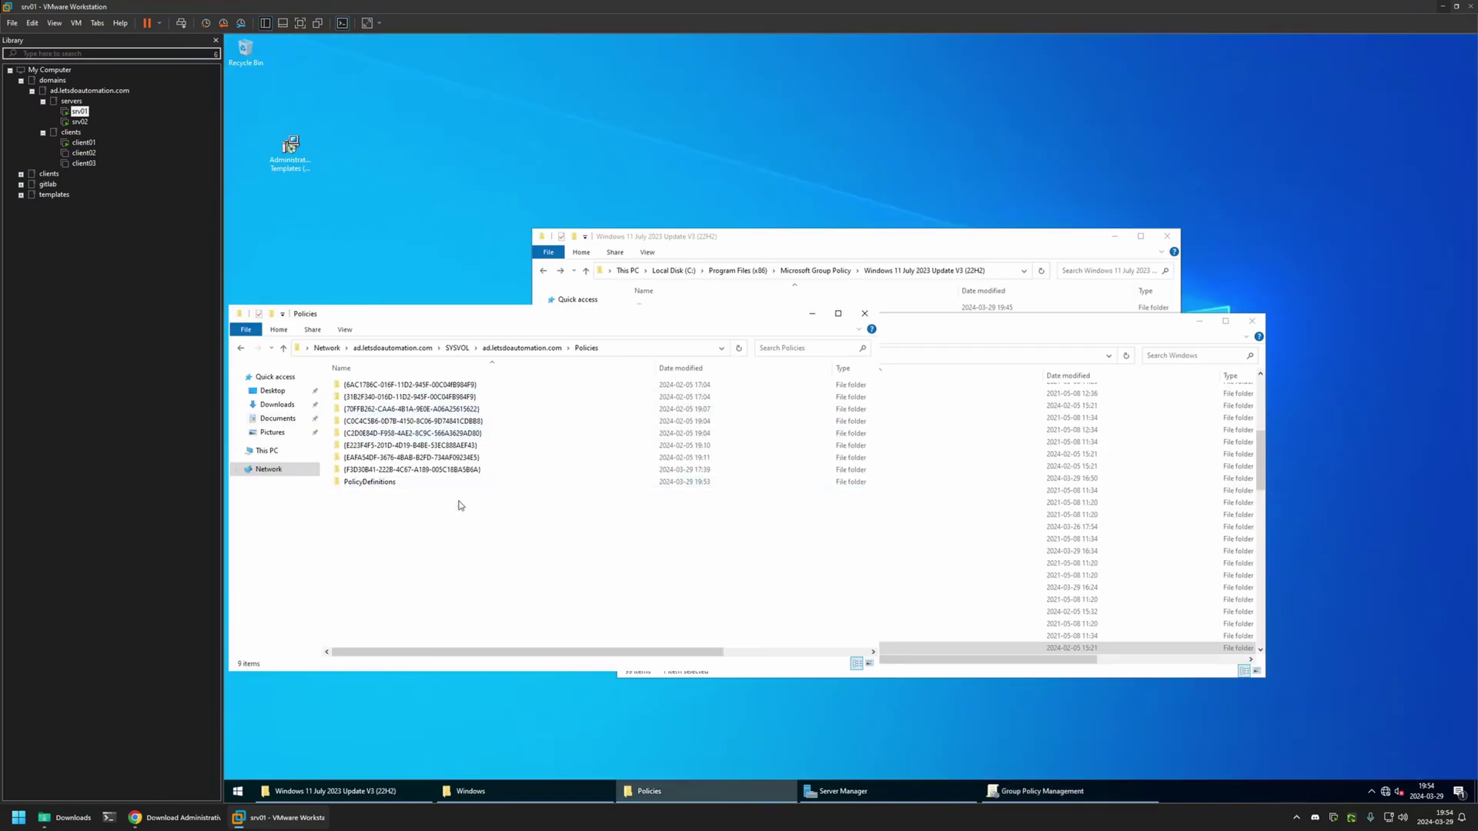
Step: Copy the PolicyDefinitions folder from Windows 11 July 2023 Update V3 (22H2) into the SYSVOL Policies folder, replacing the files in the destination
click(705, 239)
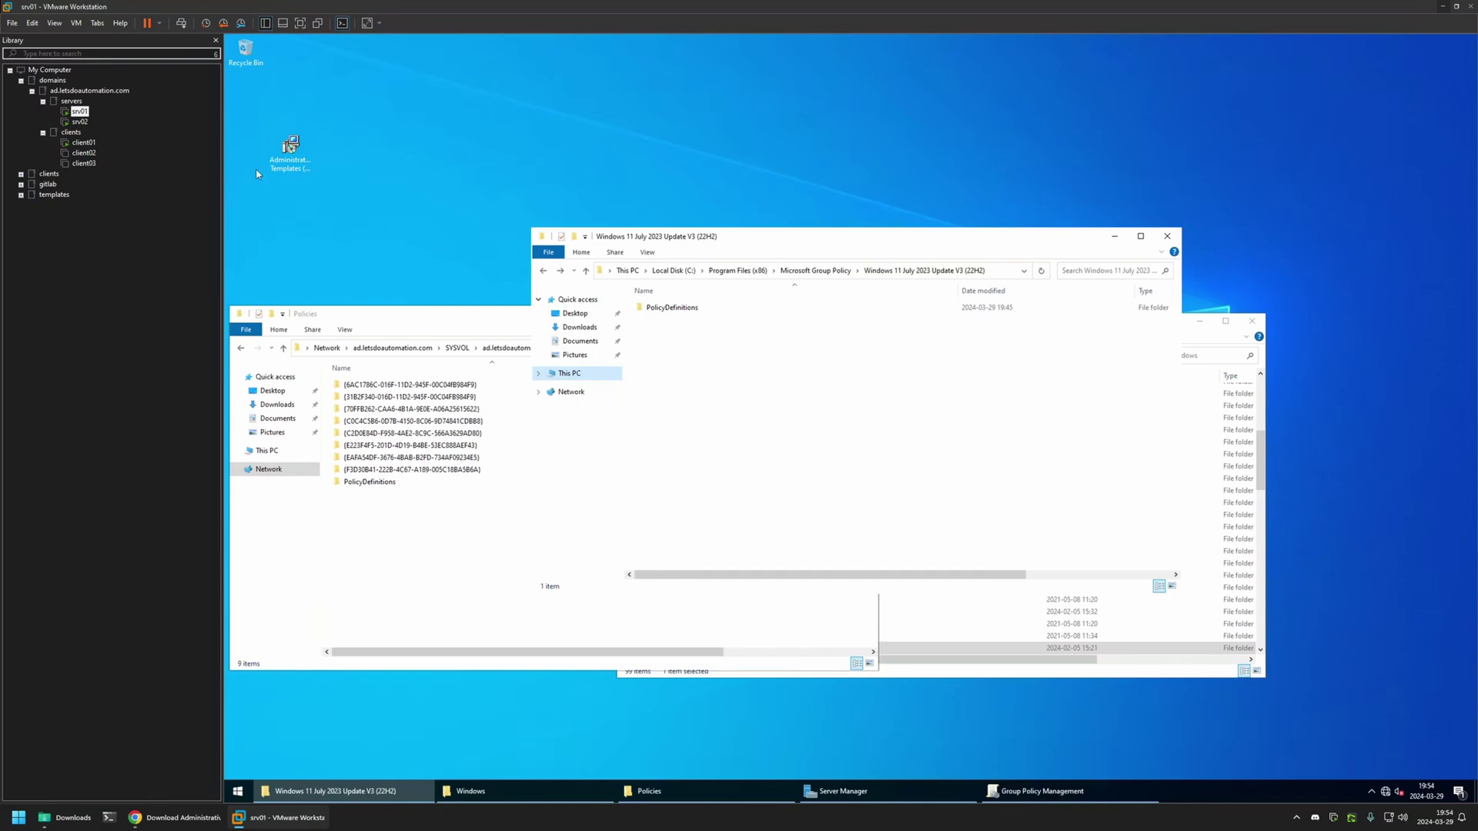
click(424, 537)
click(916, 396)
right_click(674, 315)
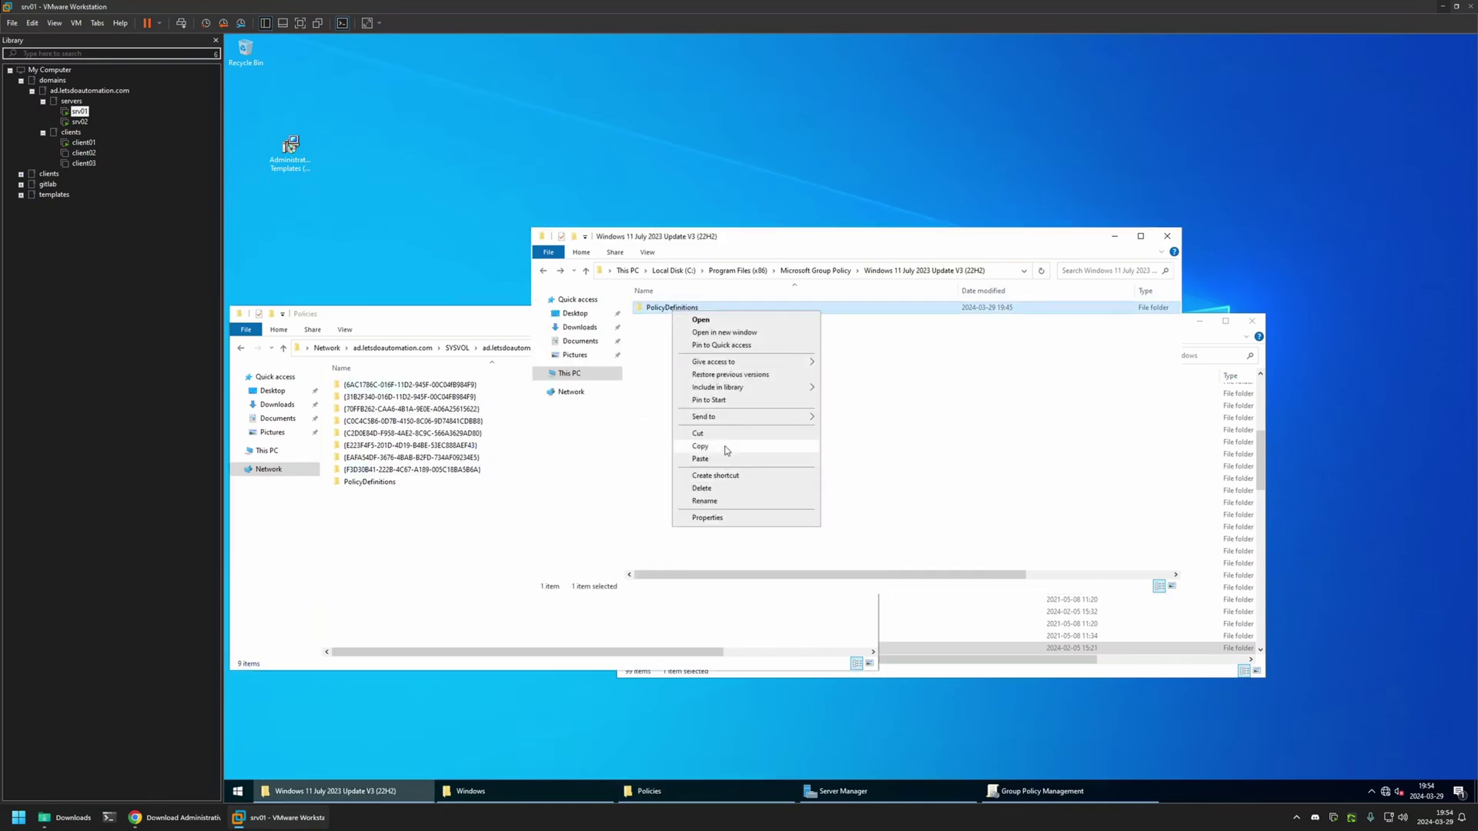
click(702, 454)
click(373, 529)
right_click(357, 502)
click(391, 583)
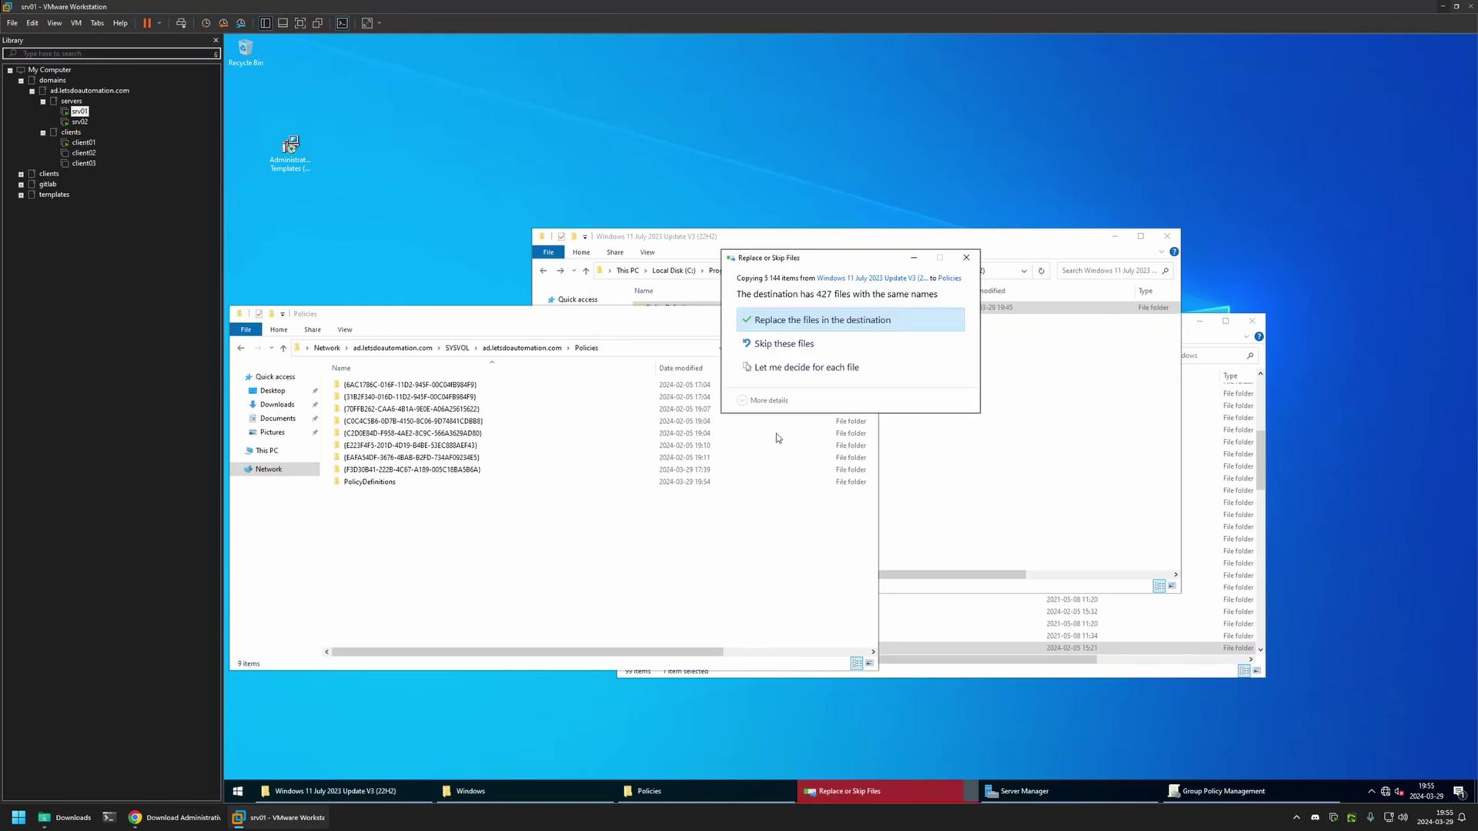
click(869, 322)
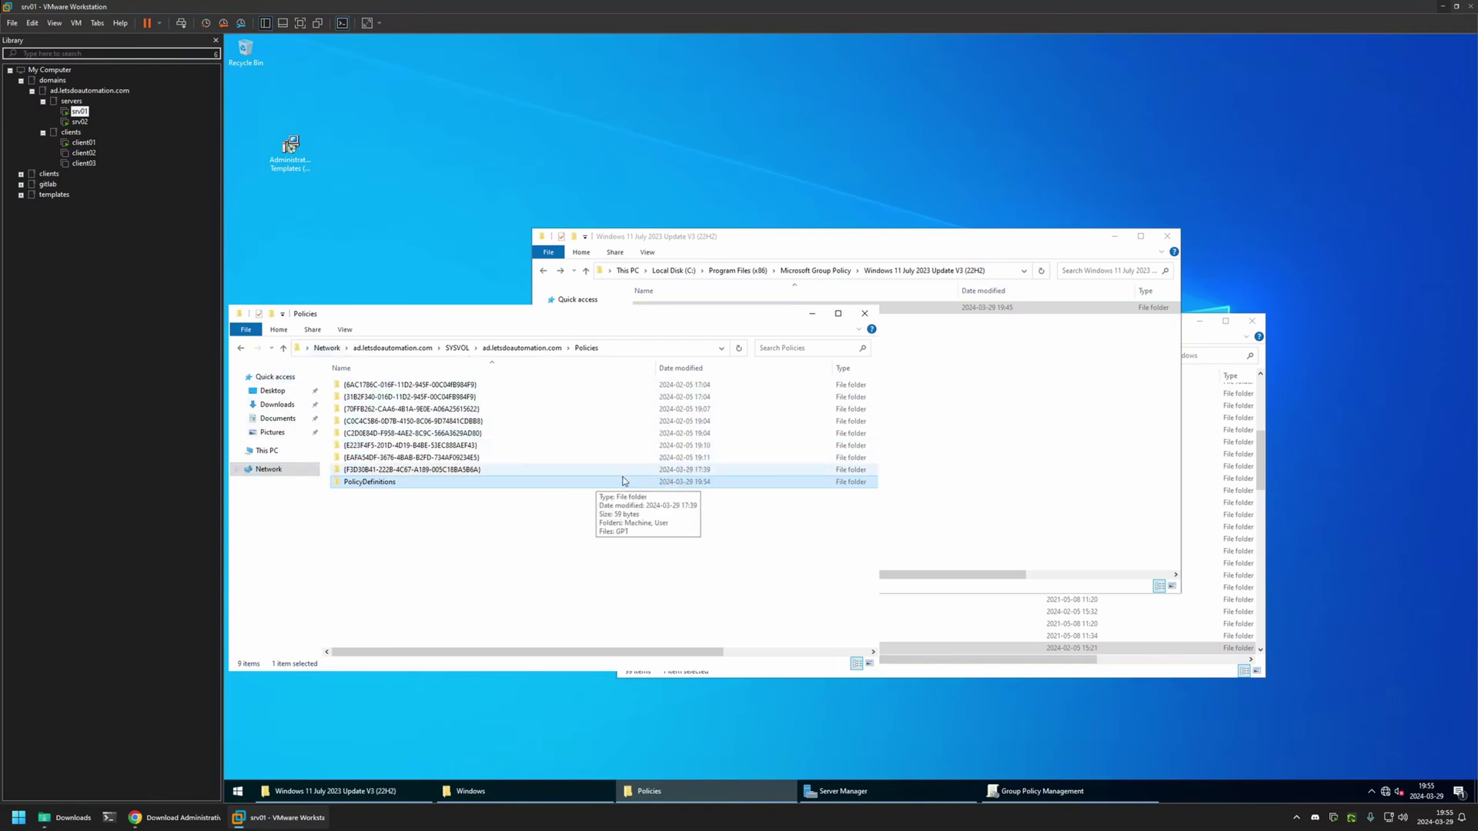
Step: Reopen the Default Domain Policy for editing, widen the tree pane, and expand the Policies under Computer Configuration to show Administrative Templates
click(1080, 801)
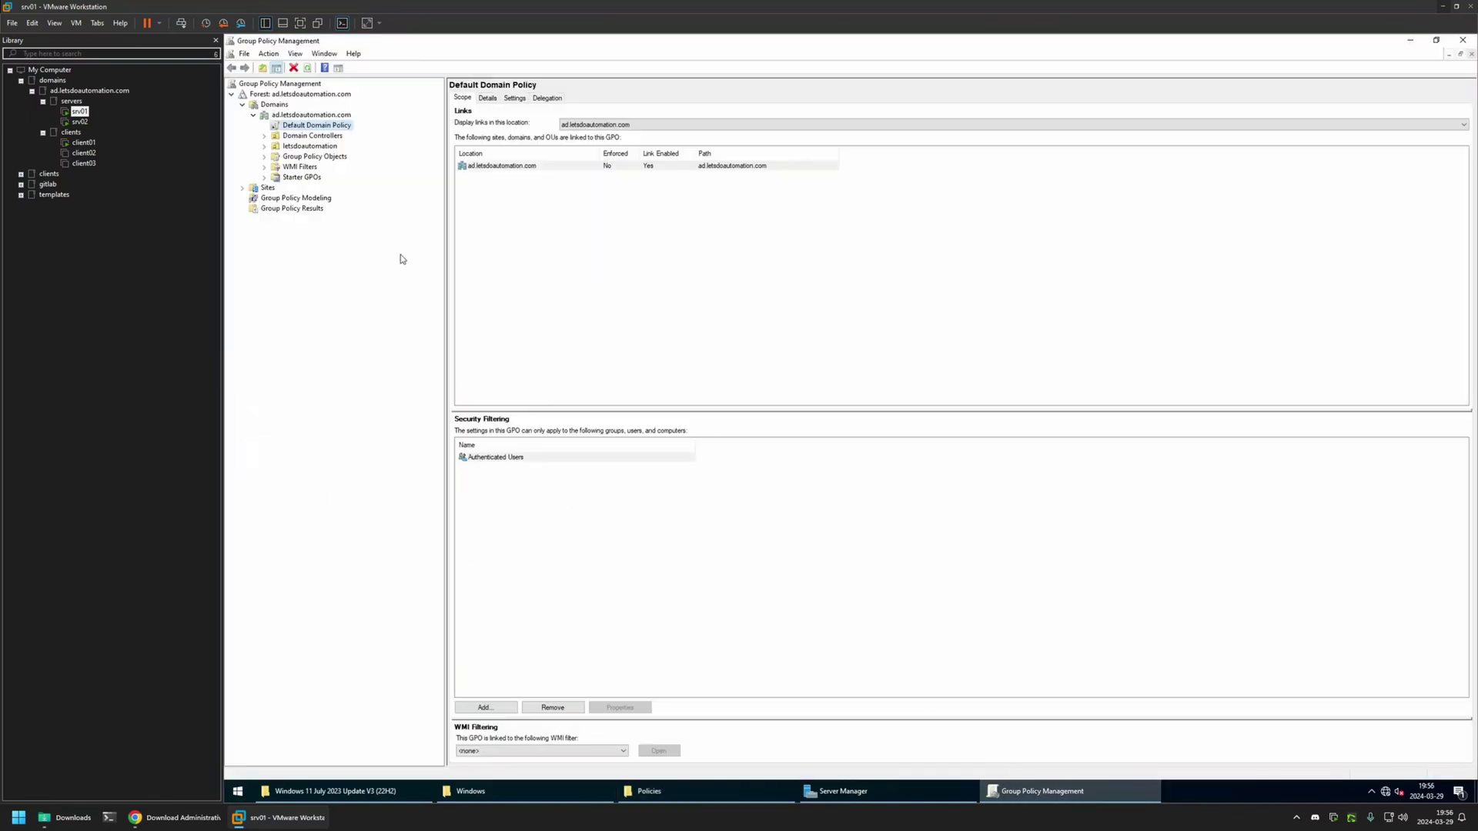
right_click(319, 129)
click(345, 134)
drag(606, 197, 671, 197)
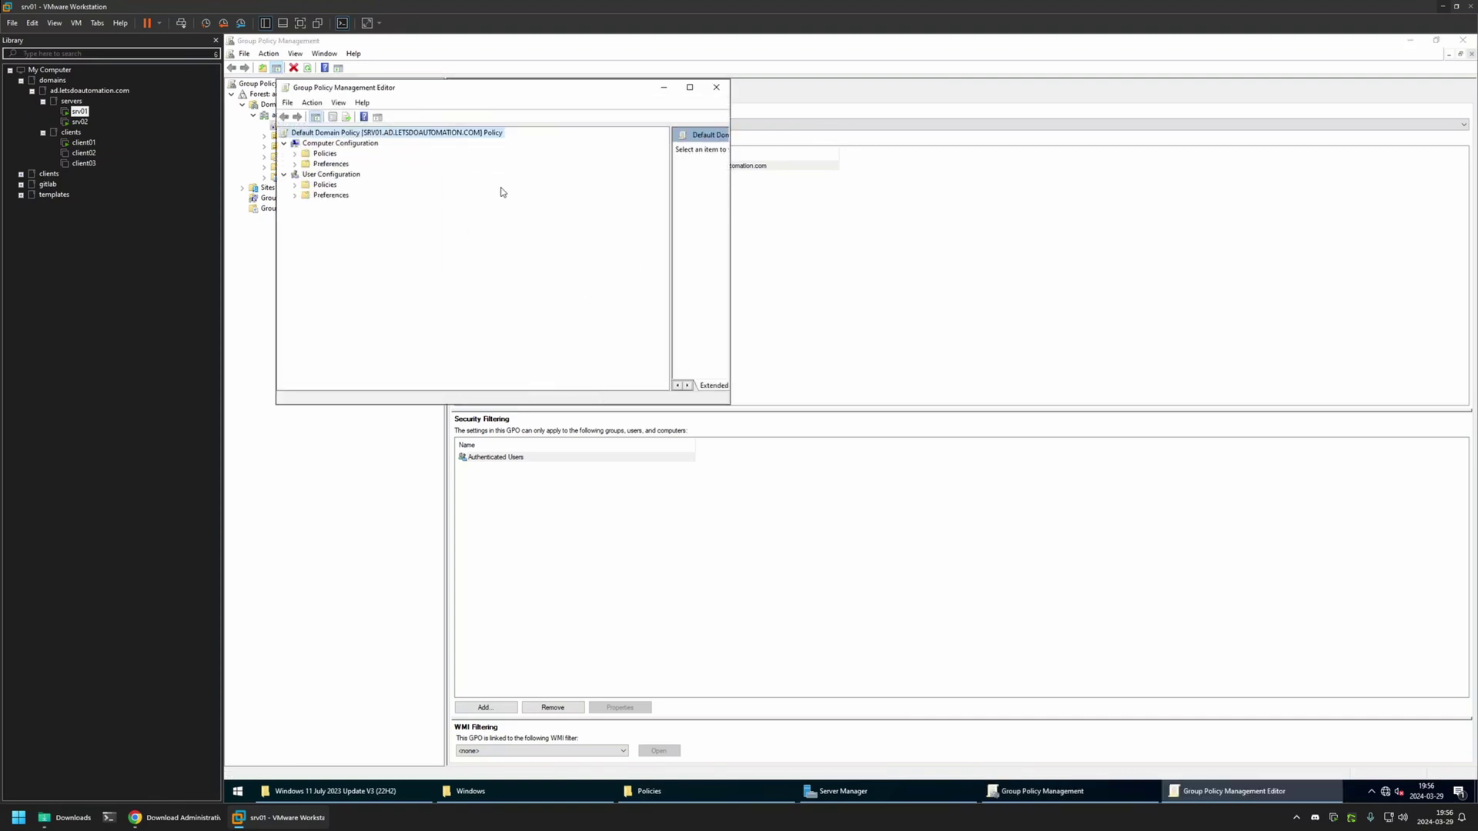
click(355, 147)
click(295, 153)
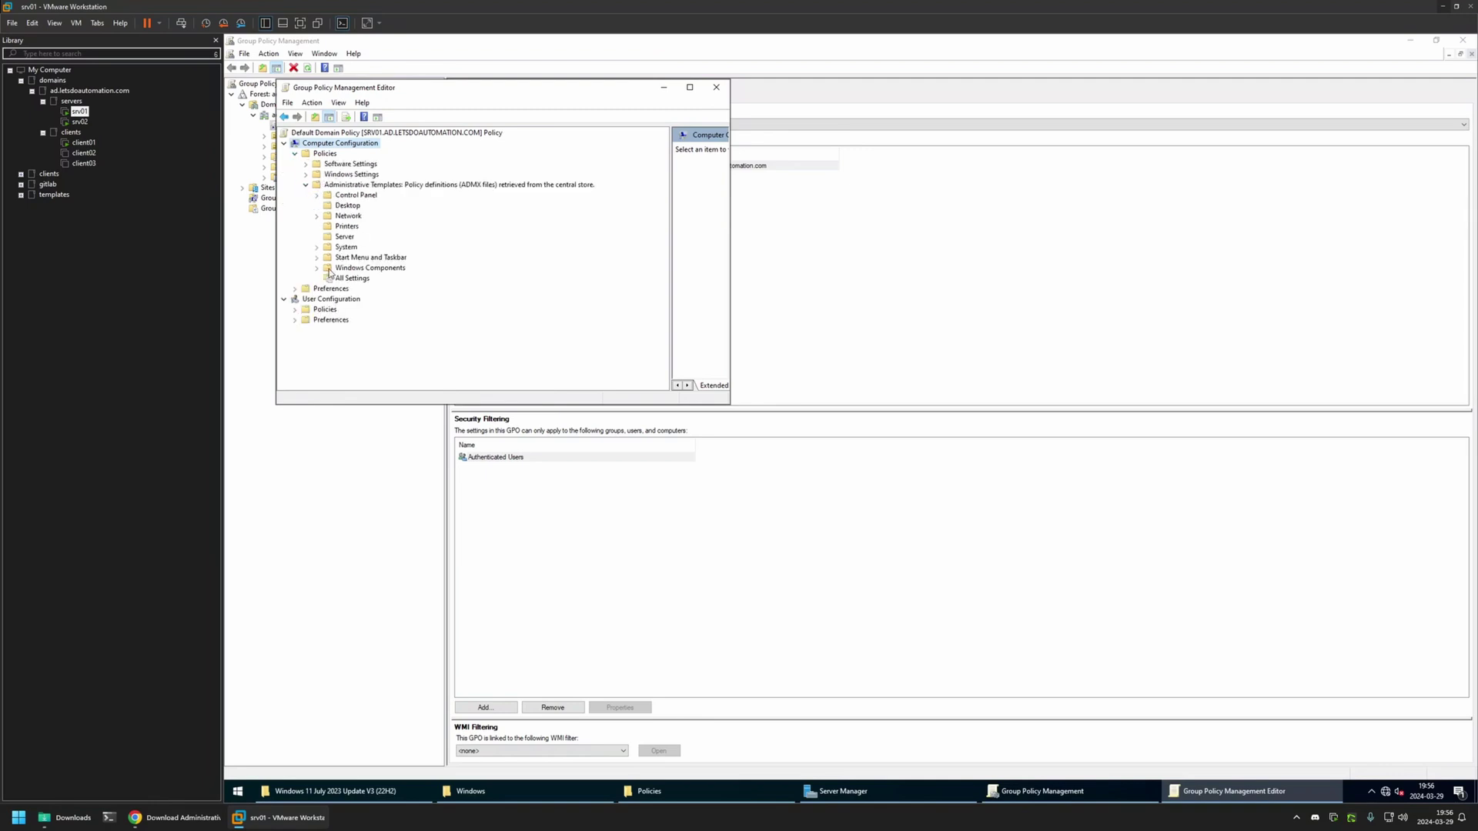
Step: Expand Windows Components, view the settings in the Widgets folder, and maximize the Group Policy Management Editor
click(318, 269)
scroll(453, 281, down, 20)
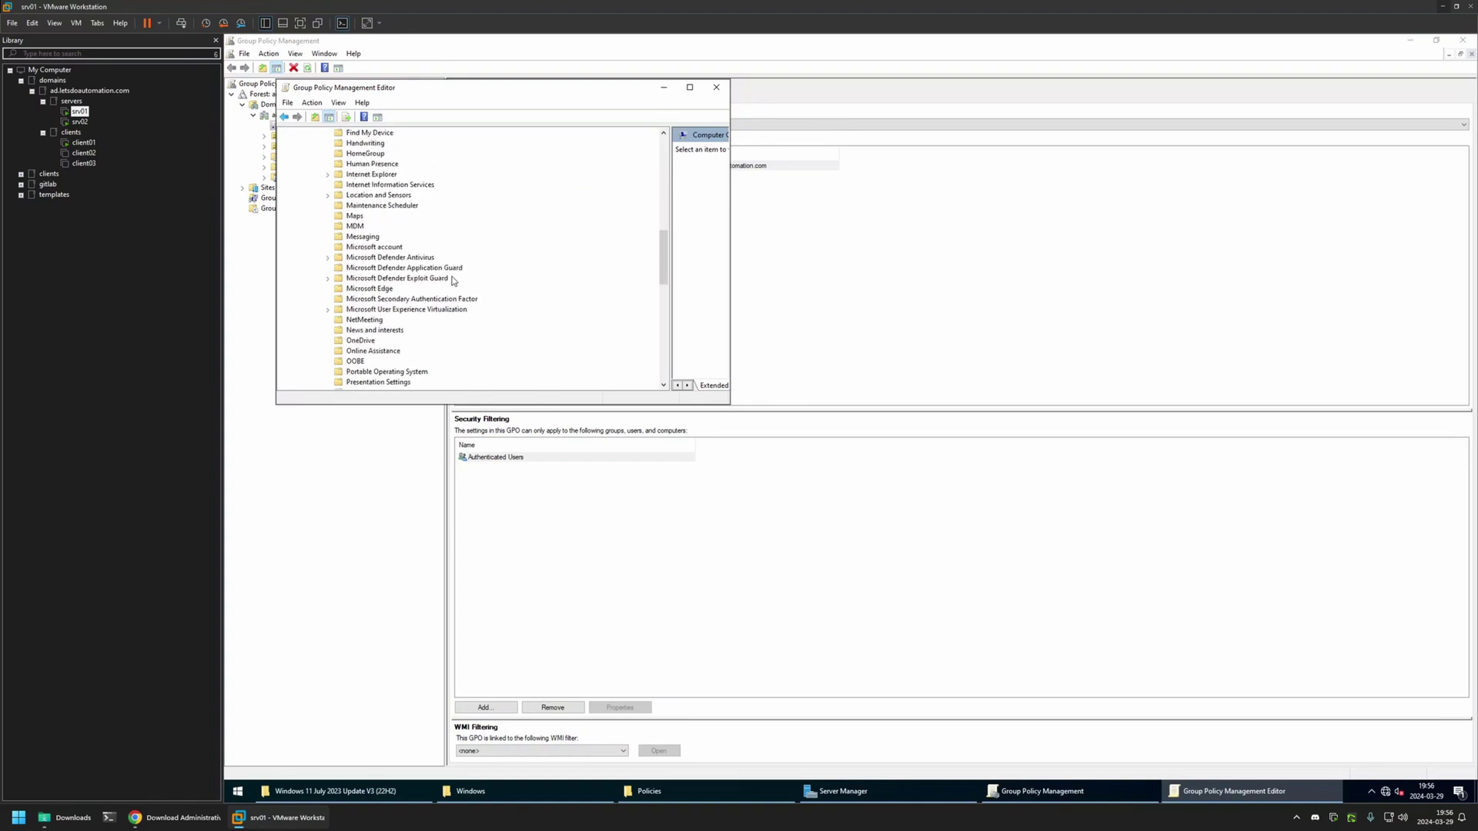
scroll(453, 281, down, 3)
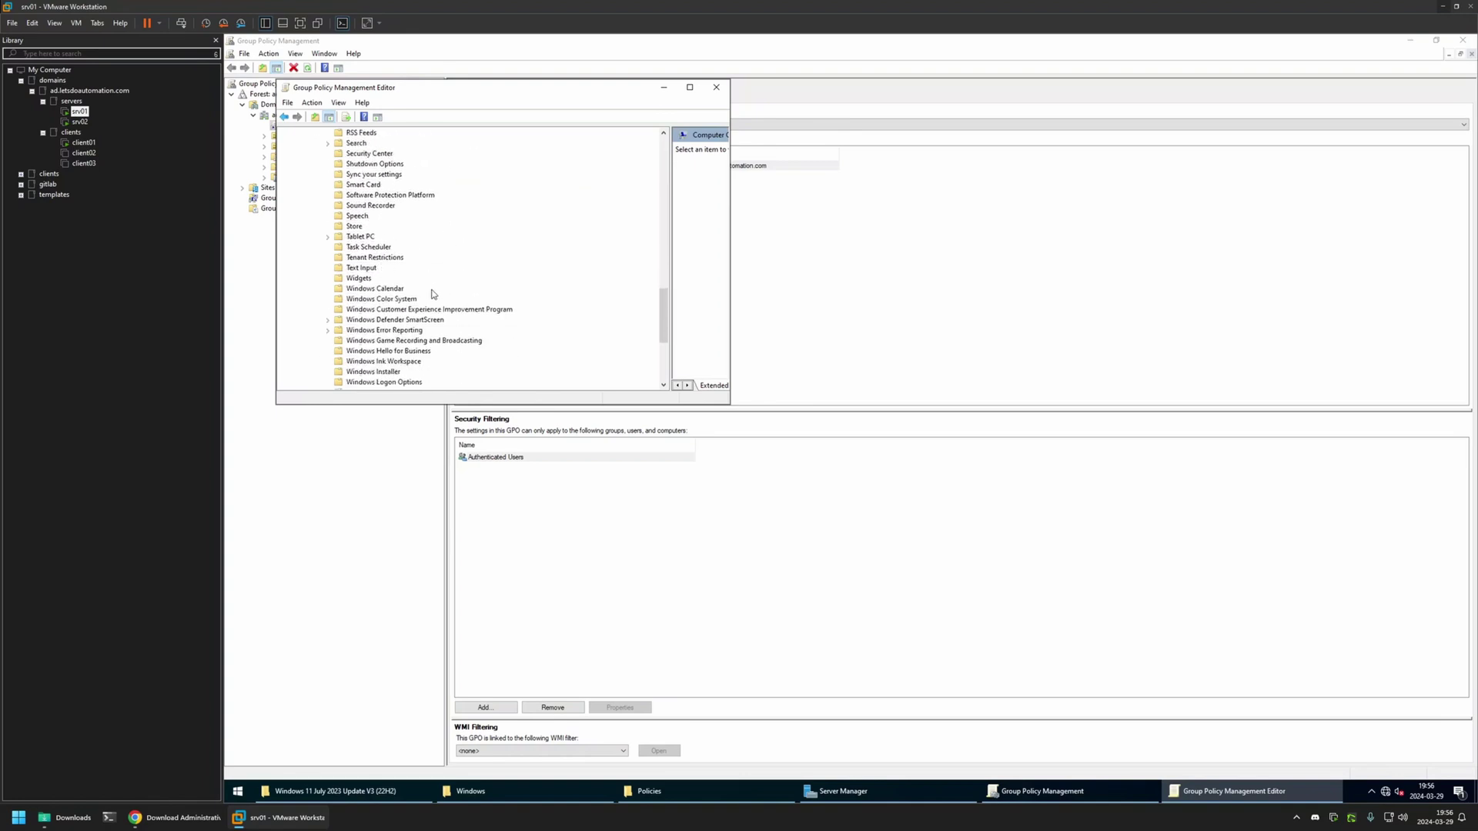
click(356, 280)
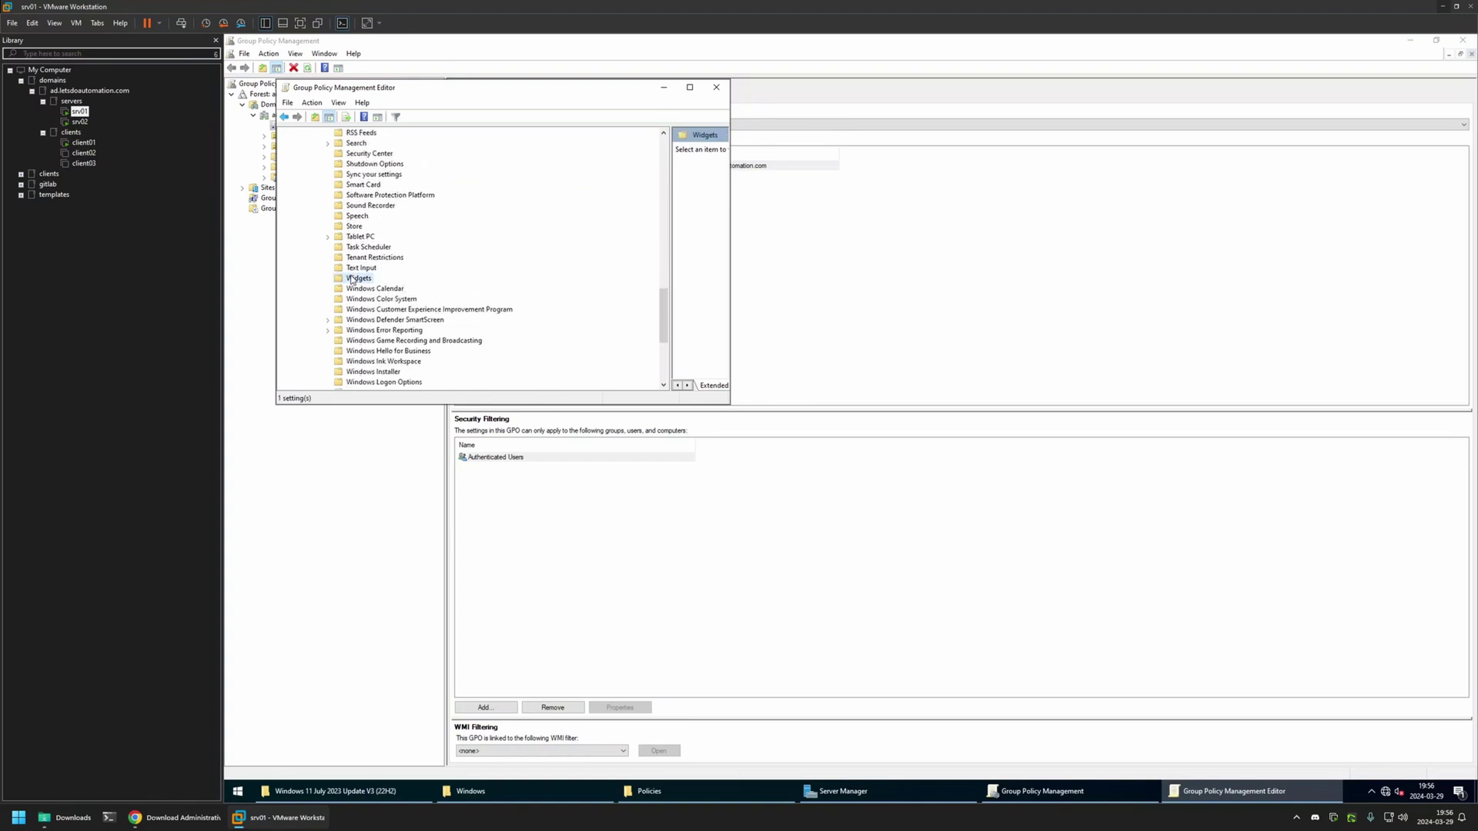
click(697, 91)
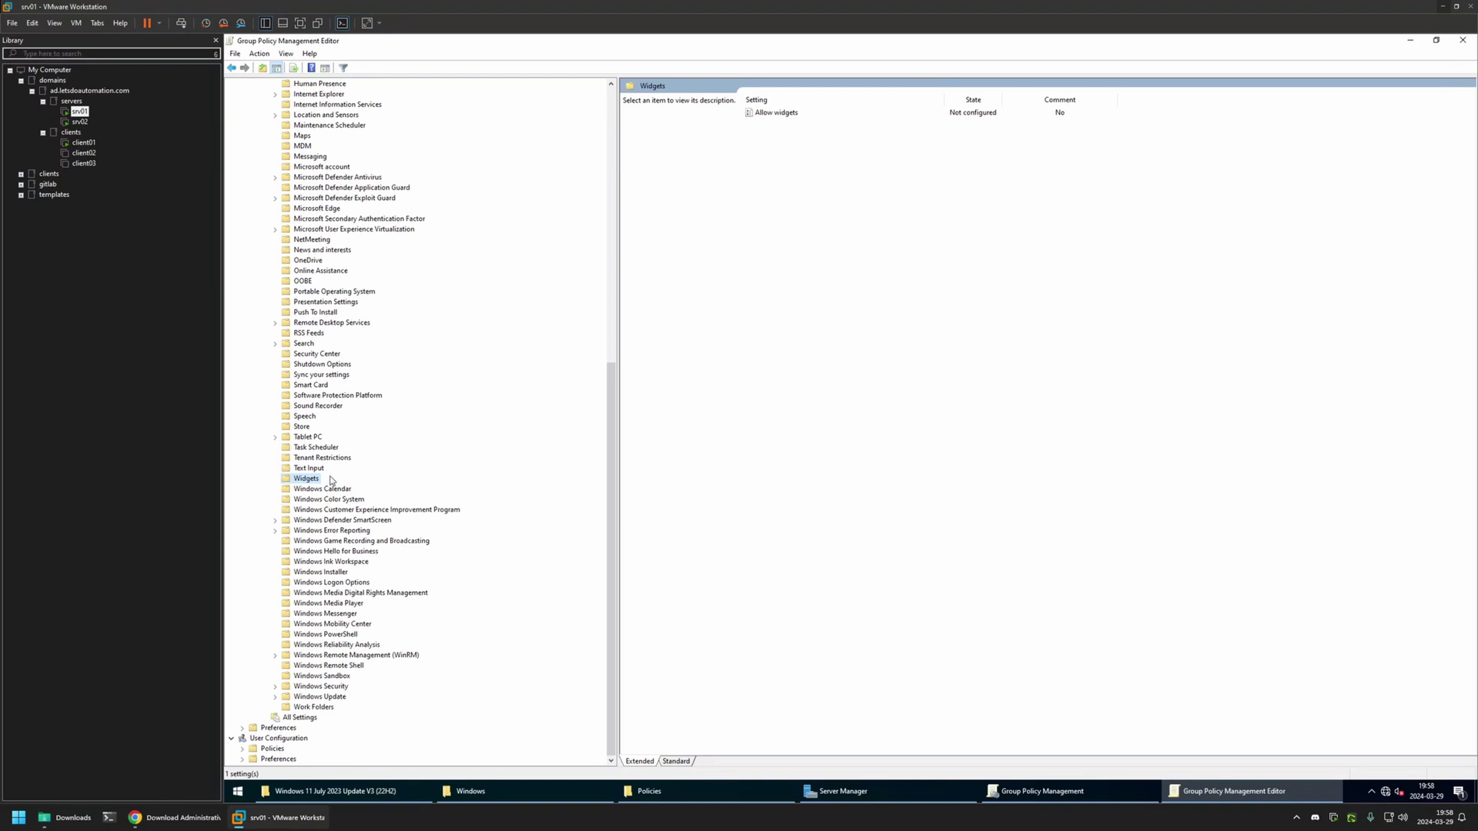
Step: Switch to the srv02 virtual machine, launch Group Policy Management from Server Manager, and open the Default Domain Policy for editing
click(79, 121)
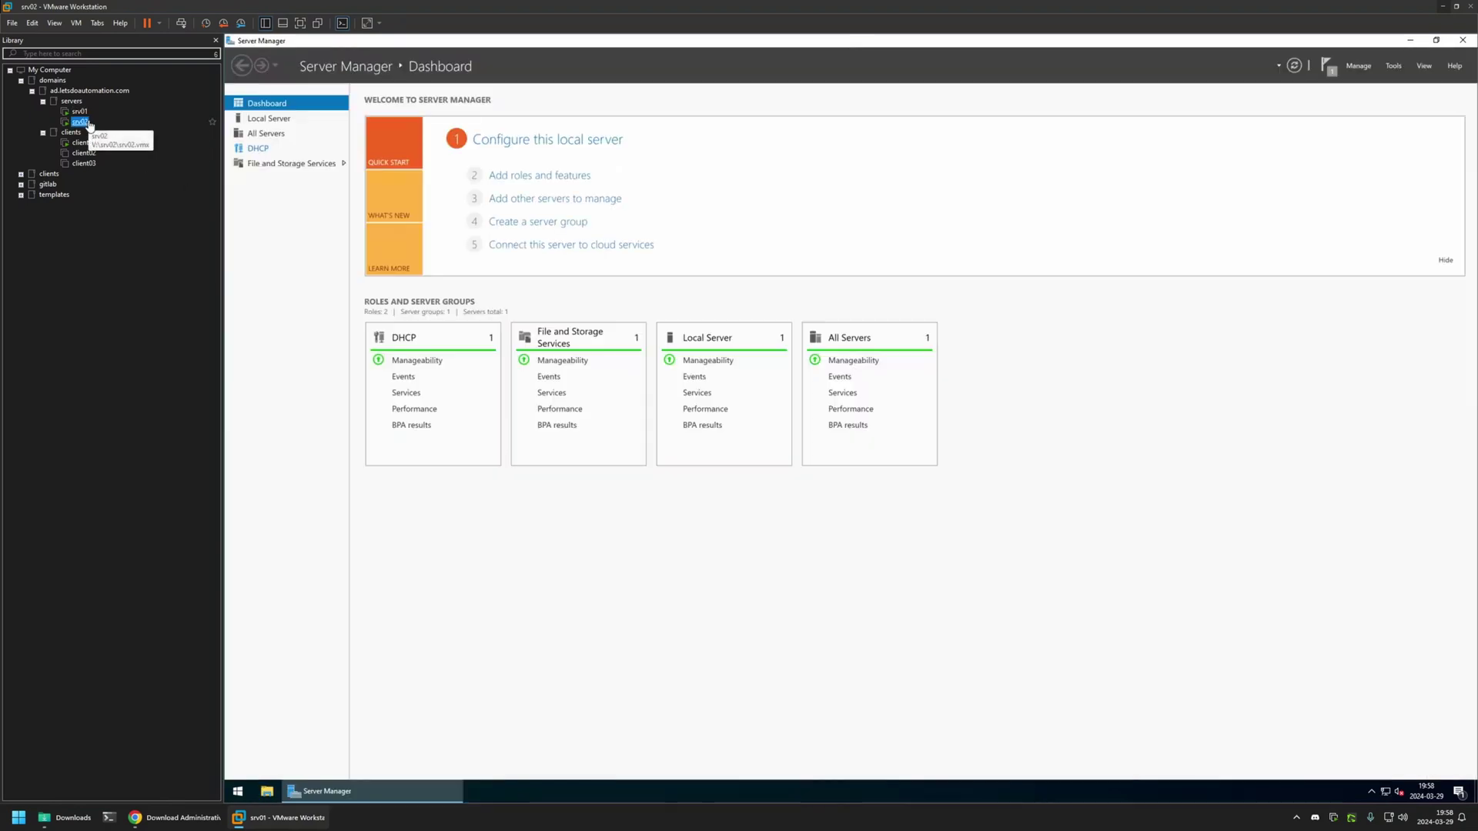
click(1393, 66)
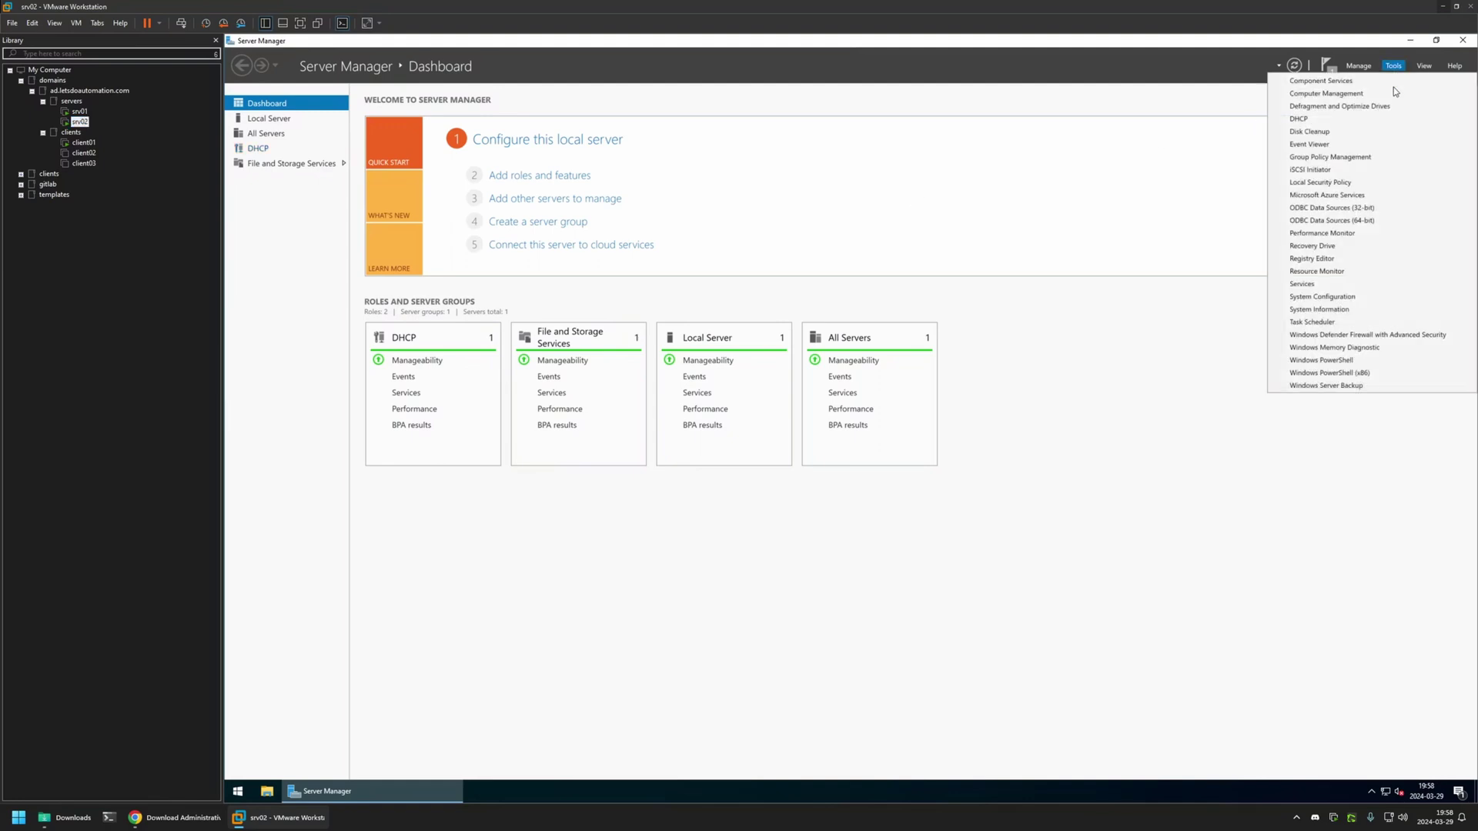
click(1366, 159)
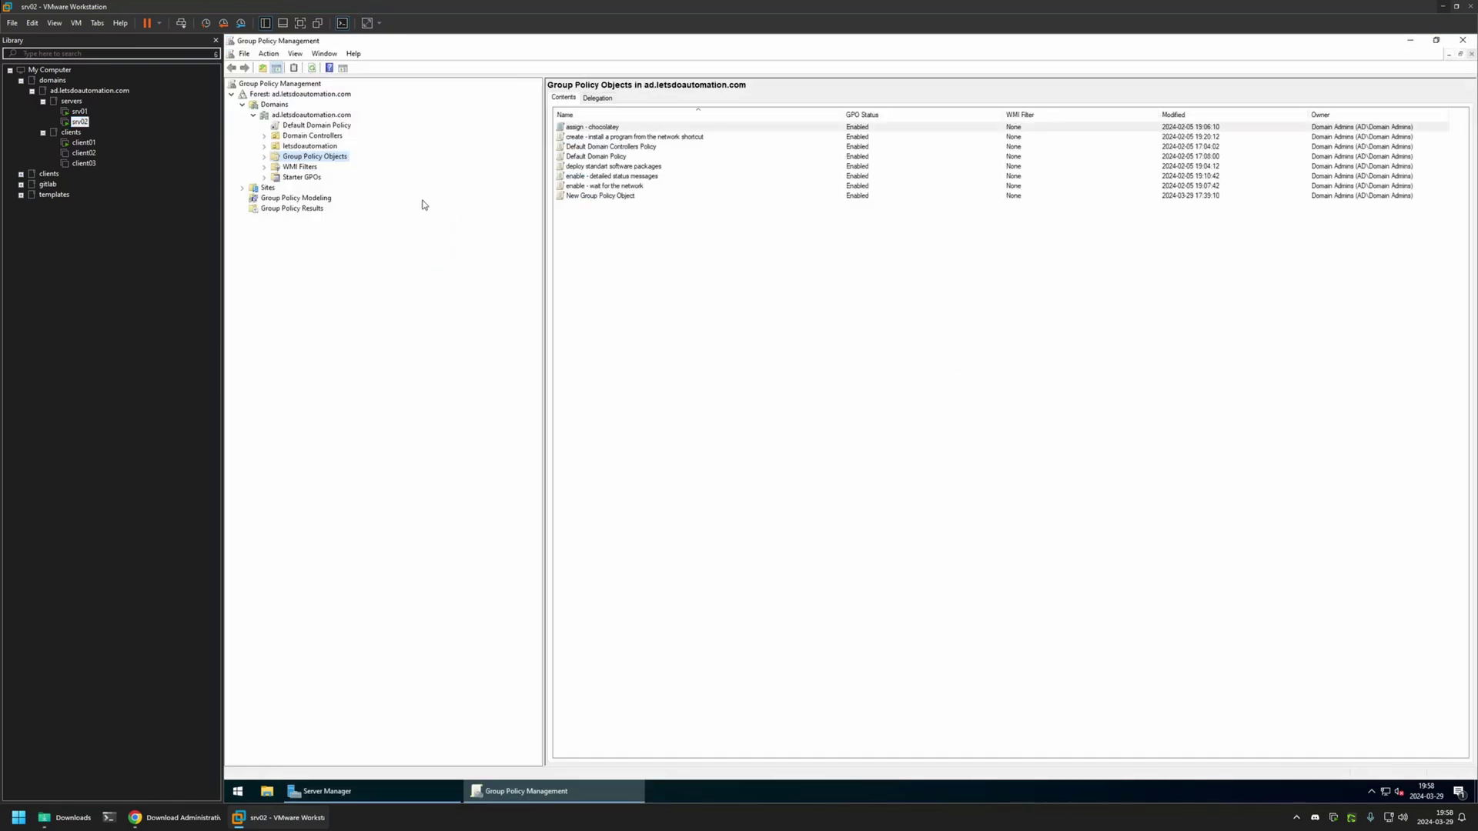
right_click(324, 127)
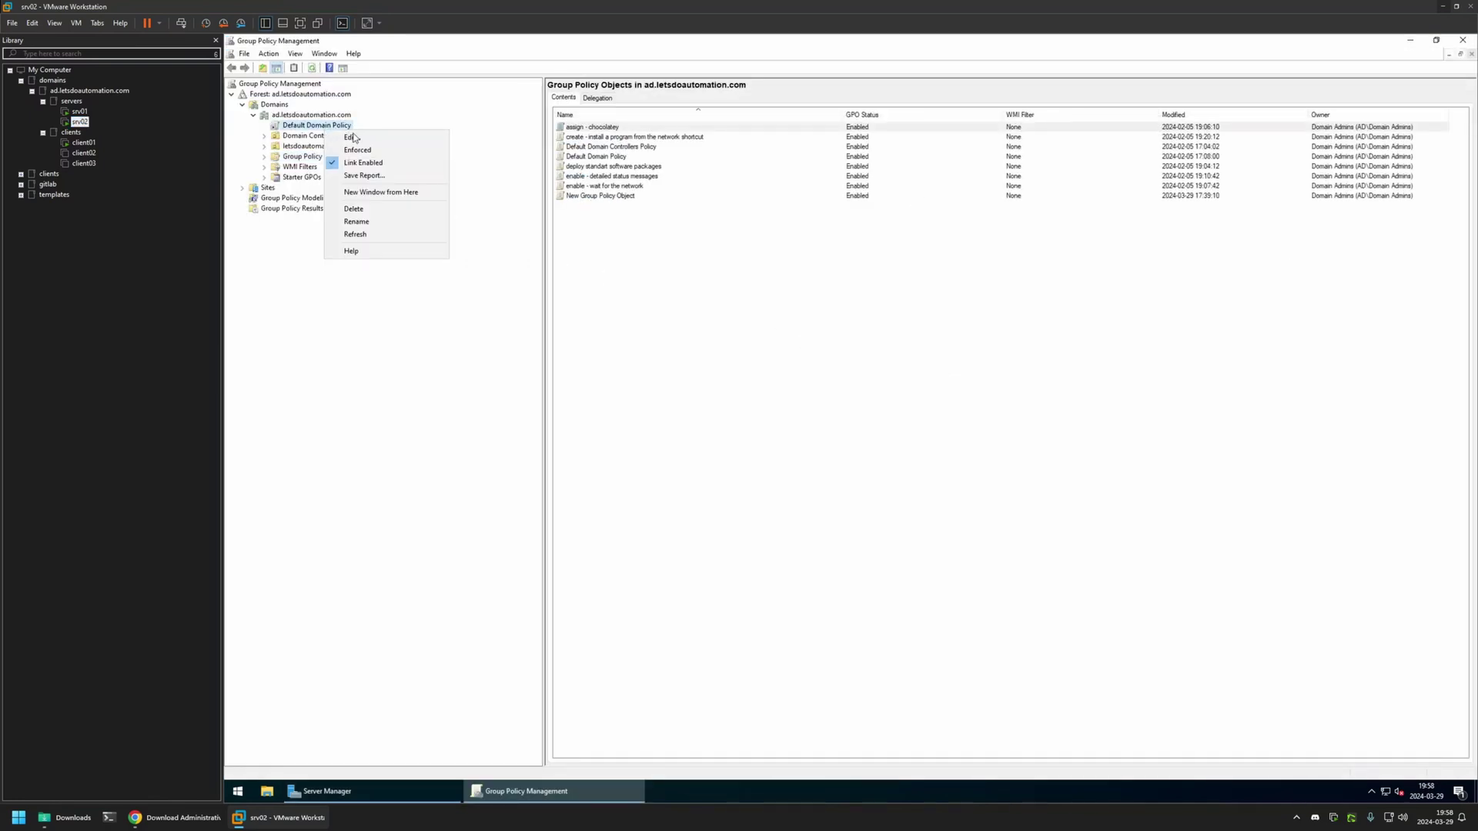
click(354, 138)
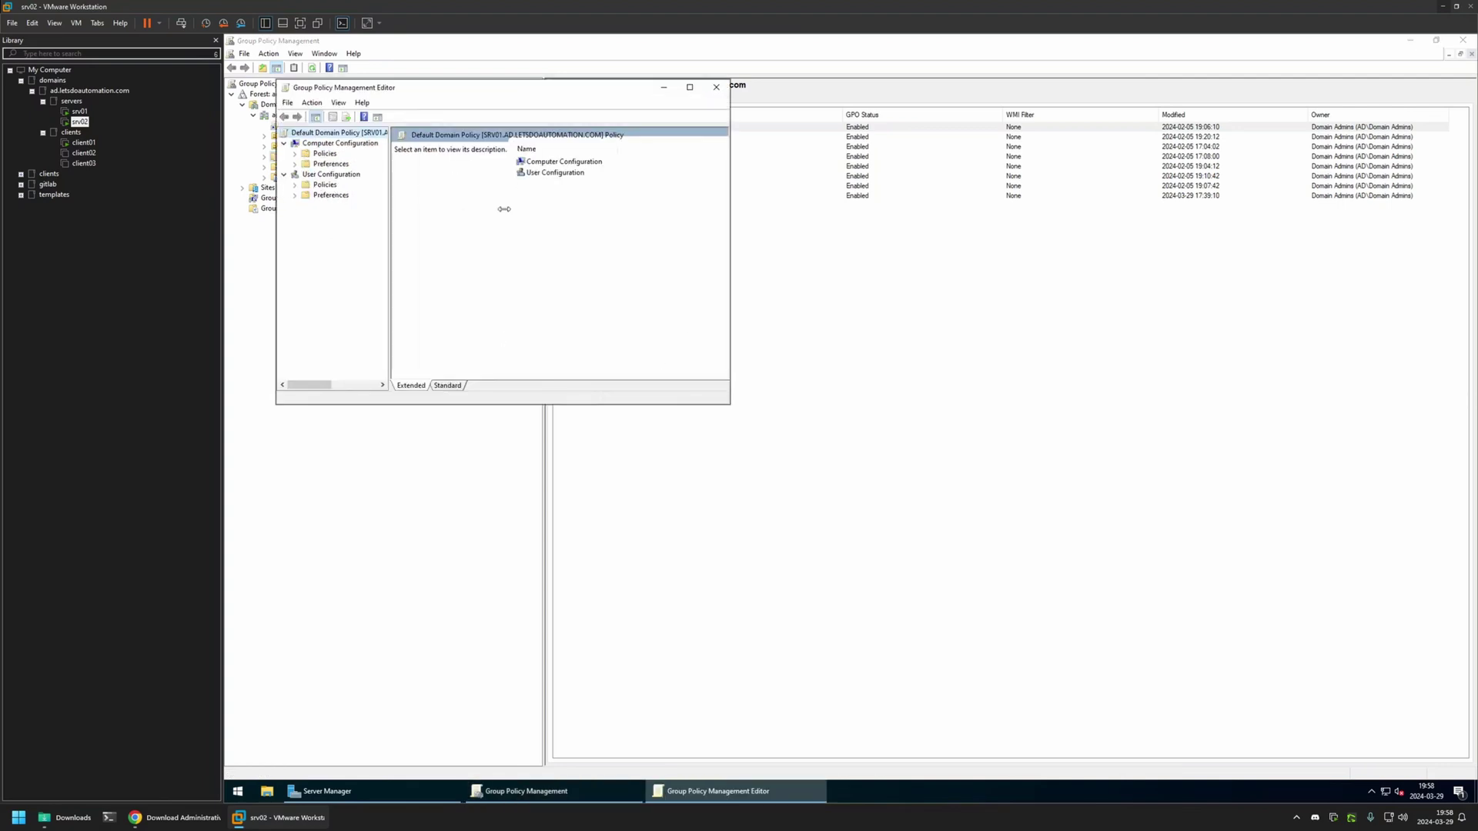
Step: Widen the tree pane and expand Administrative Templates under the Computer Configuration policies to check where the definitions come from
drag(504, 208, 657, 209)
click(350, 143)
click(295, 154)
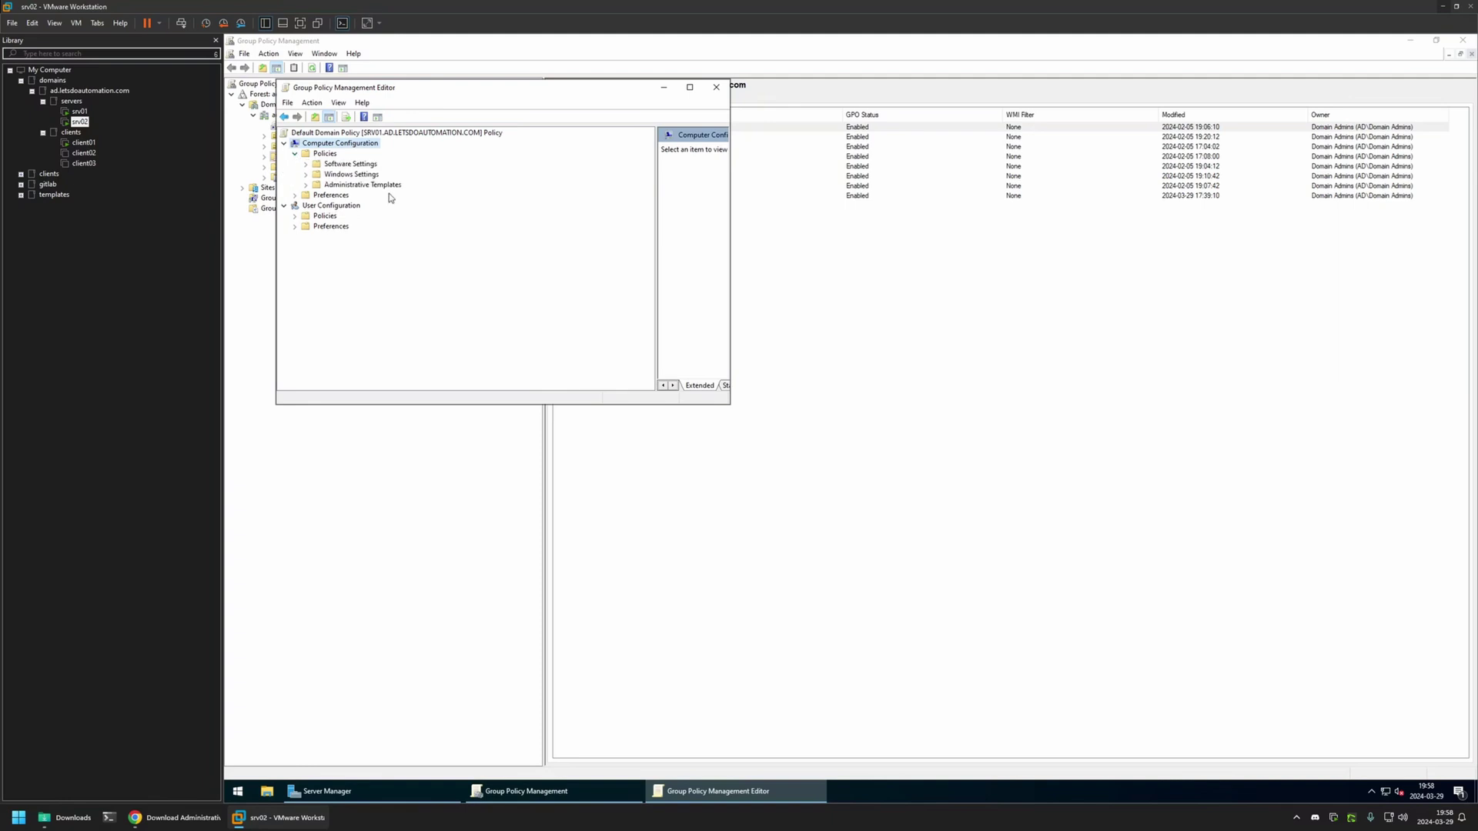
click(381, 187)
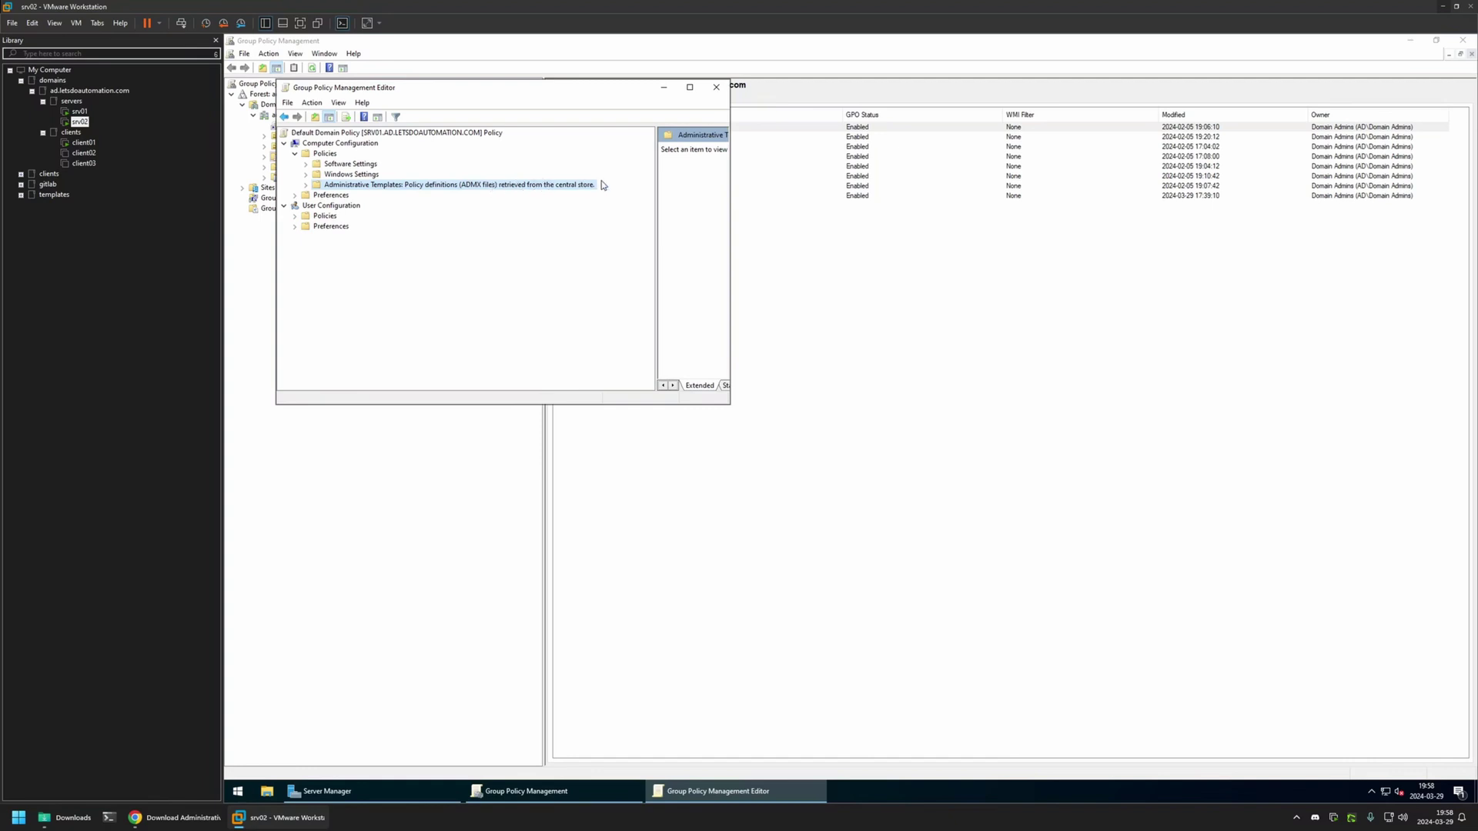
click(306, 185)
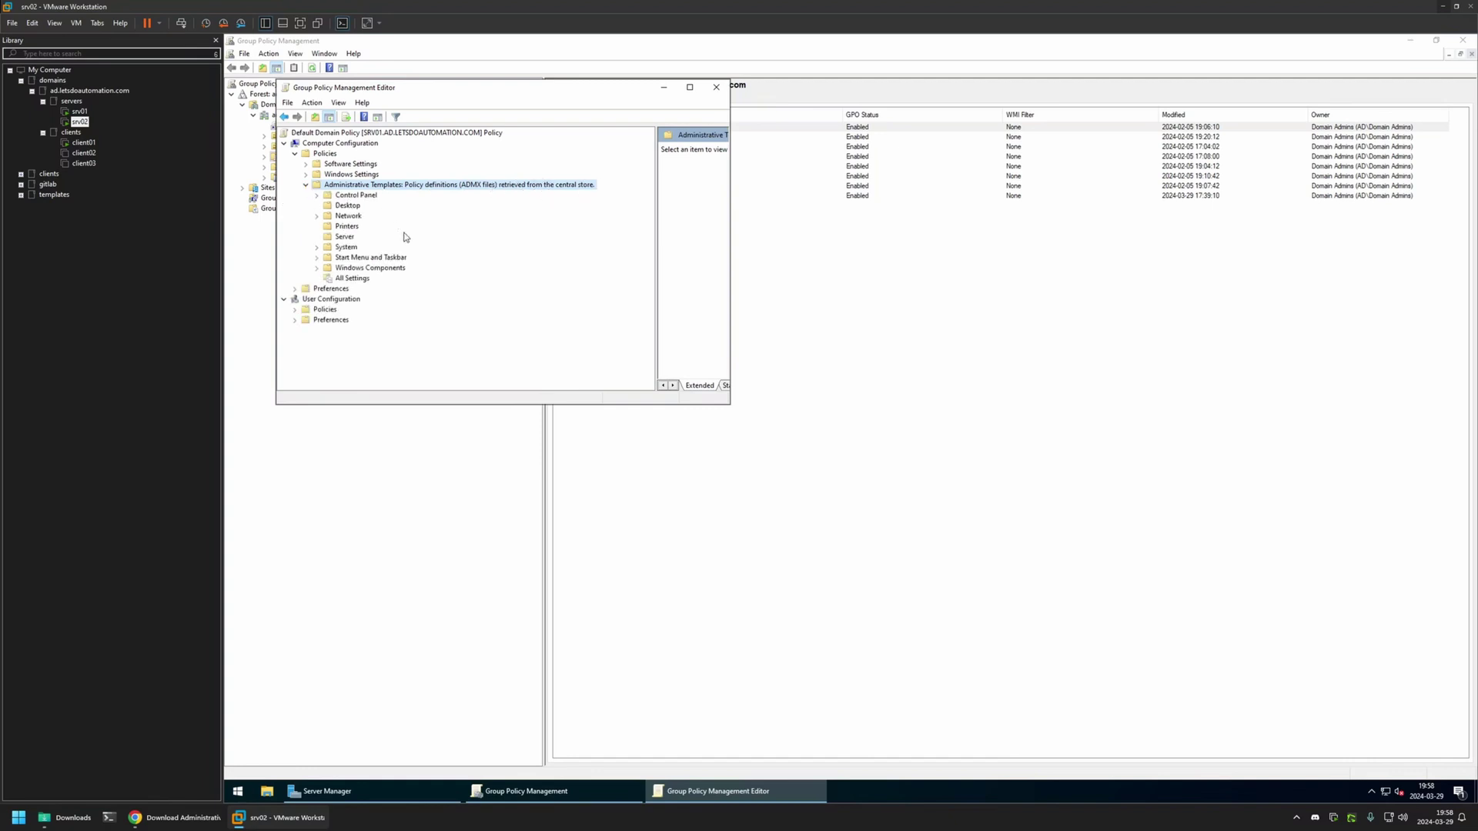
Step: Expand Windows Components on srv02 and select the Widgets folder
click(318, 268)
scroll(390, 252, down, 15)
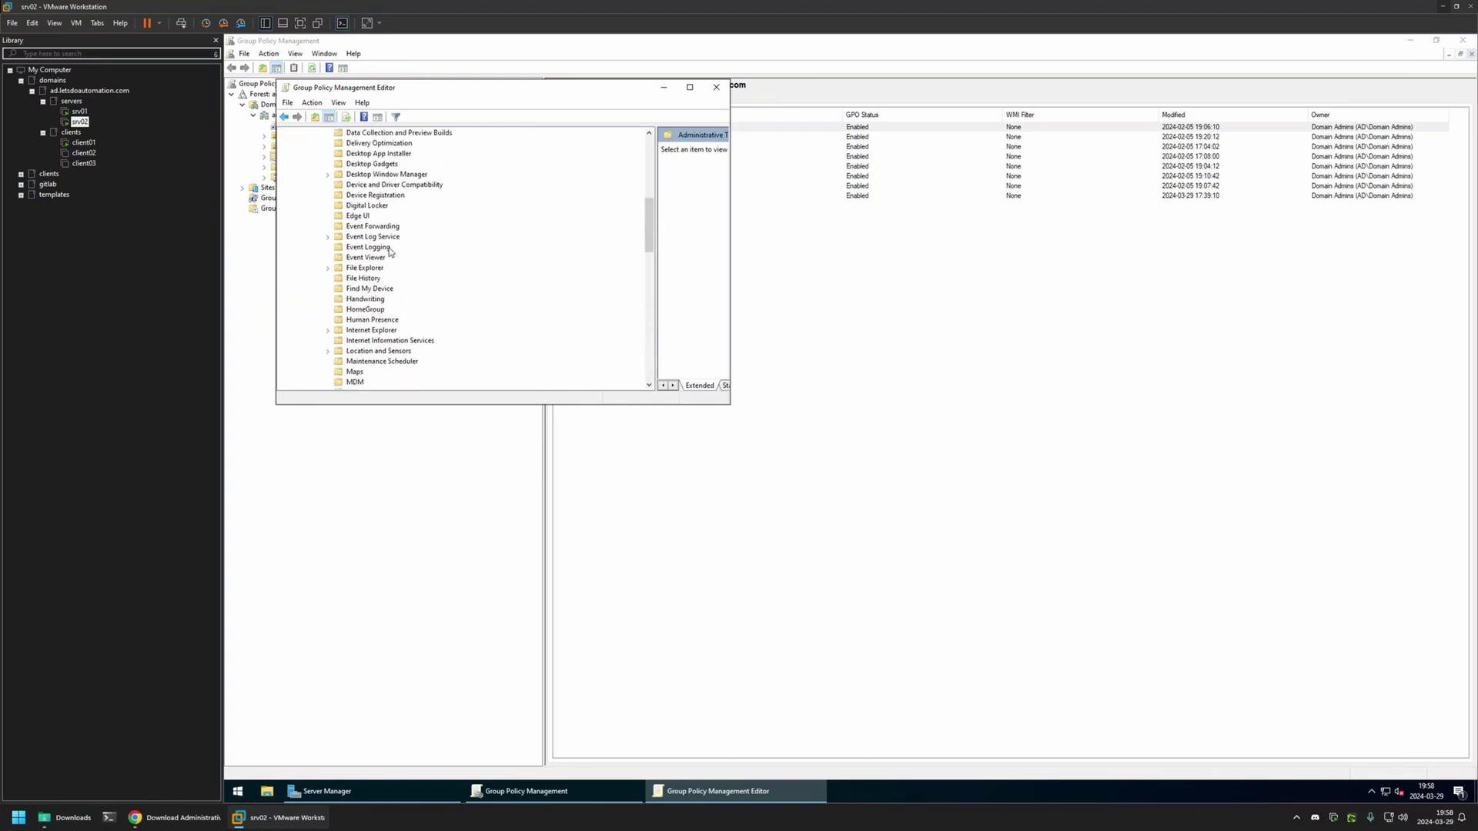
scroll(390, 251, down, 4)
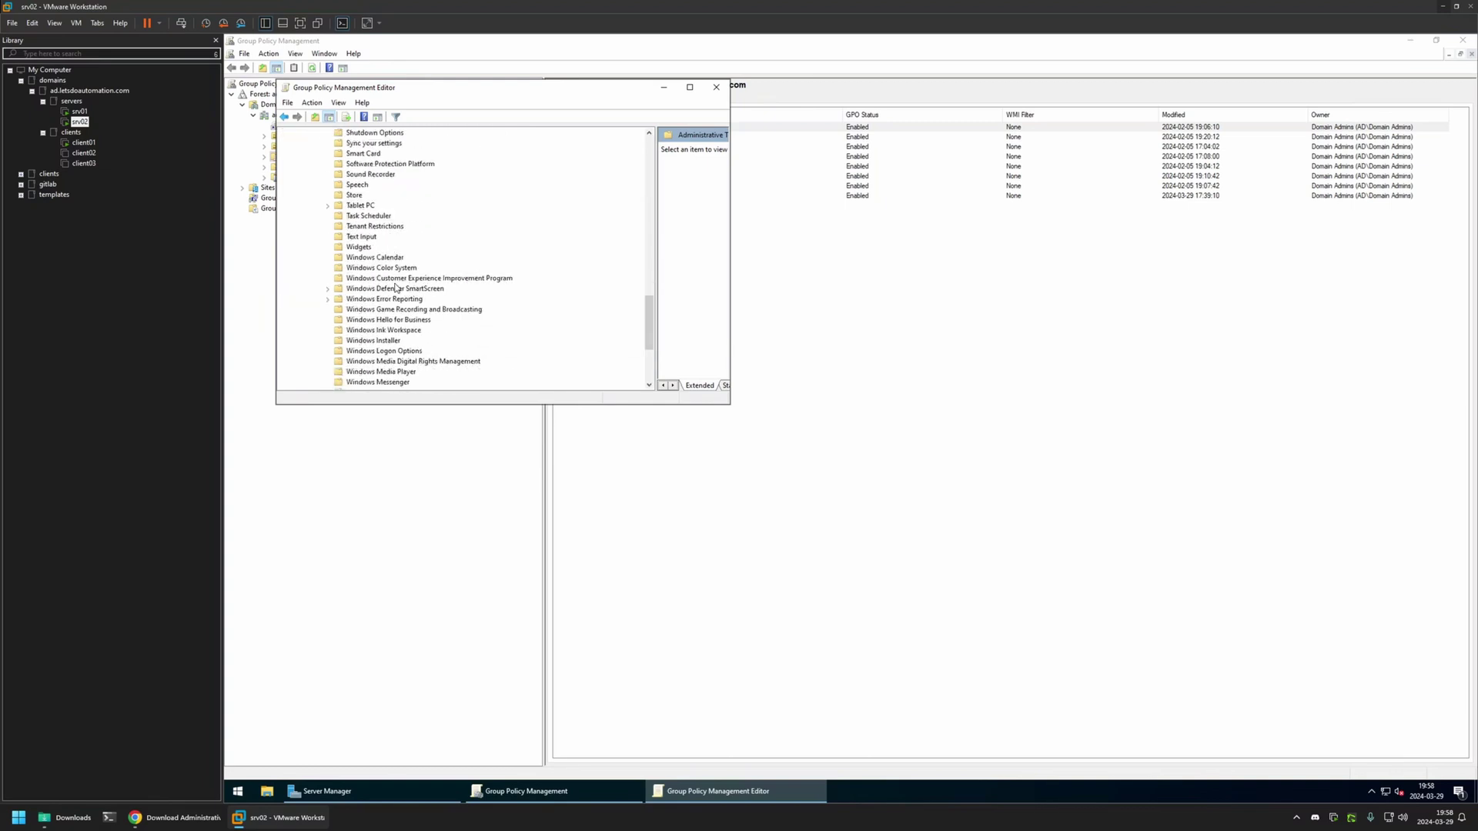
click(364, 248)
Step: Switch back to the srv01 virtual machine, bring the SYSVOL Policies window forward, and clear the selection in it
click(80, 110)
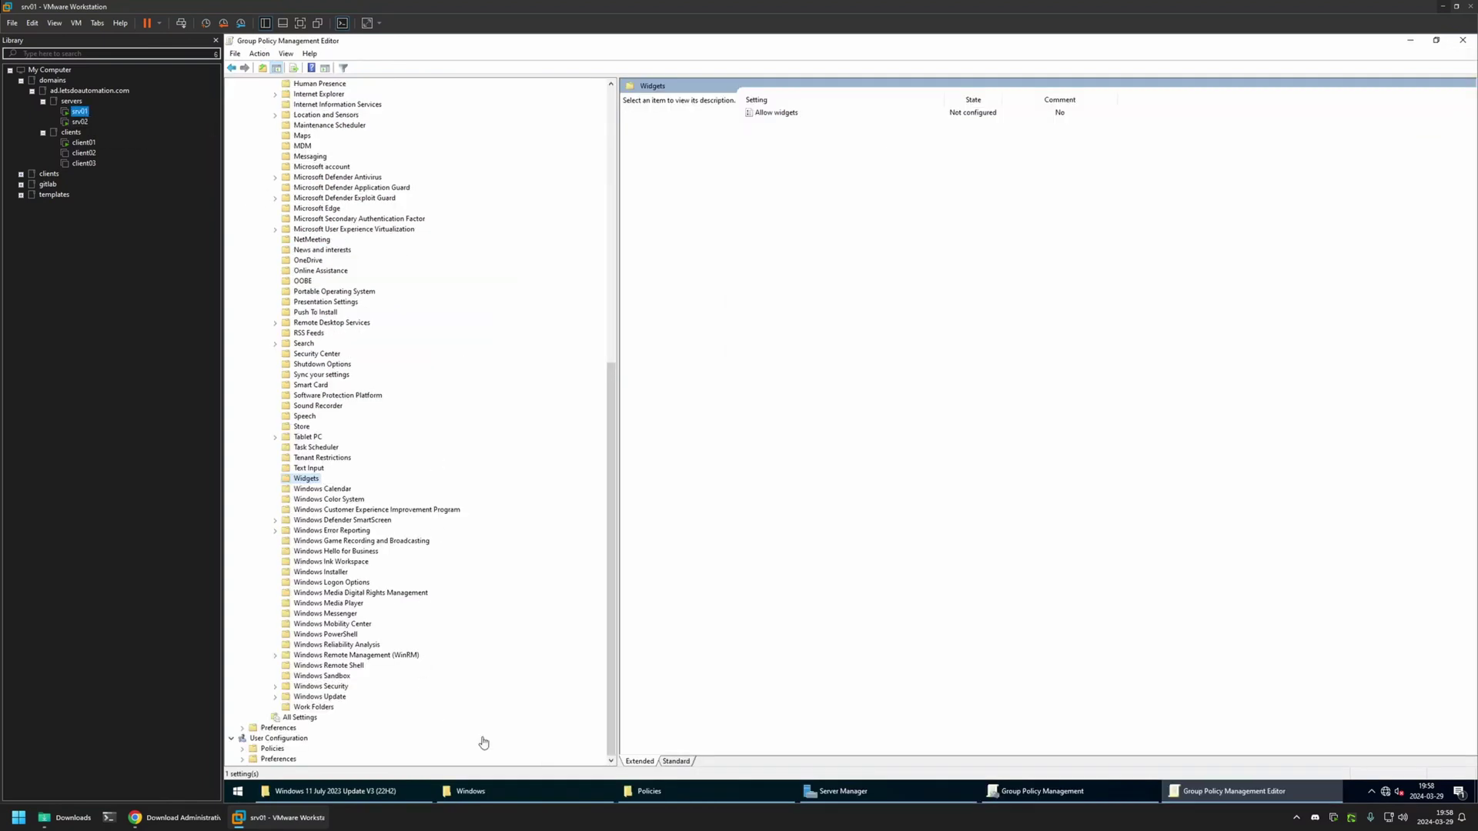
click(627, 790)
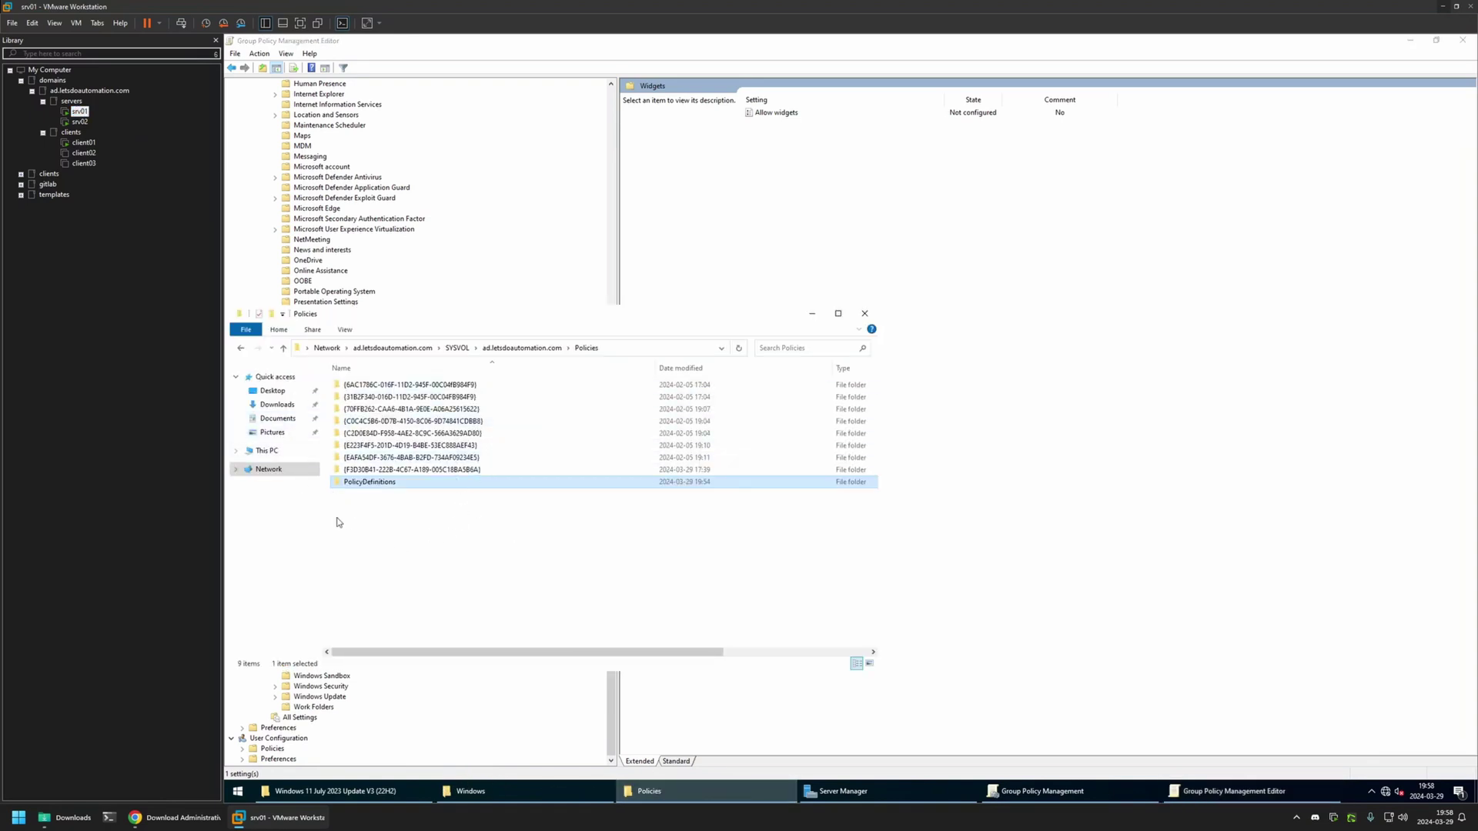
click(362, 506)
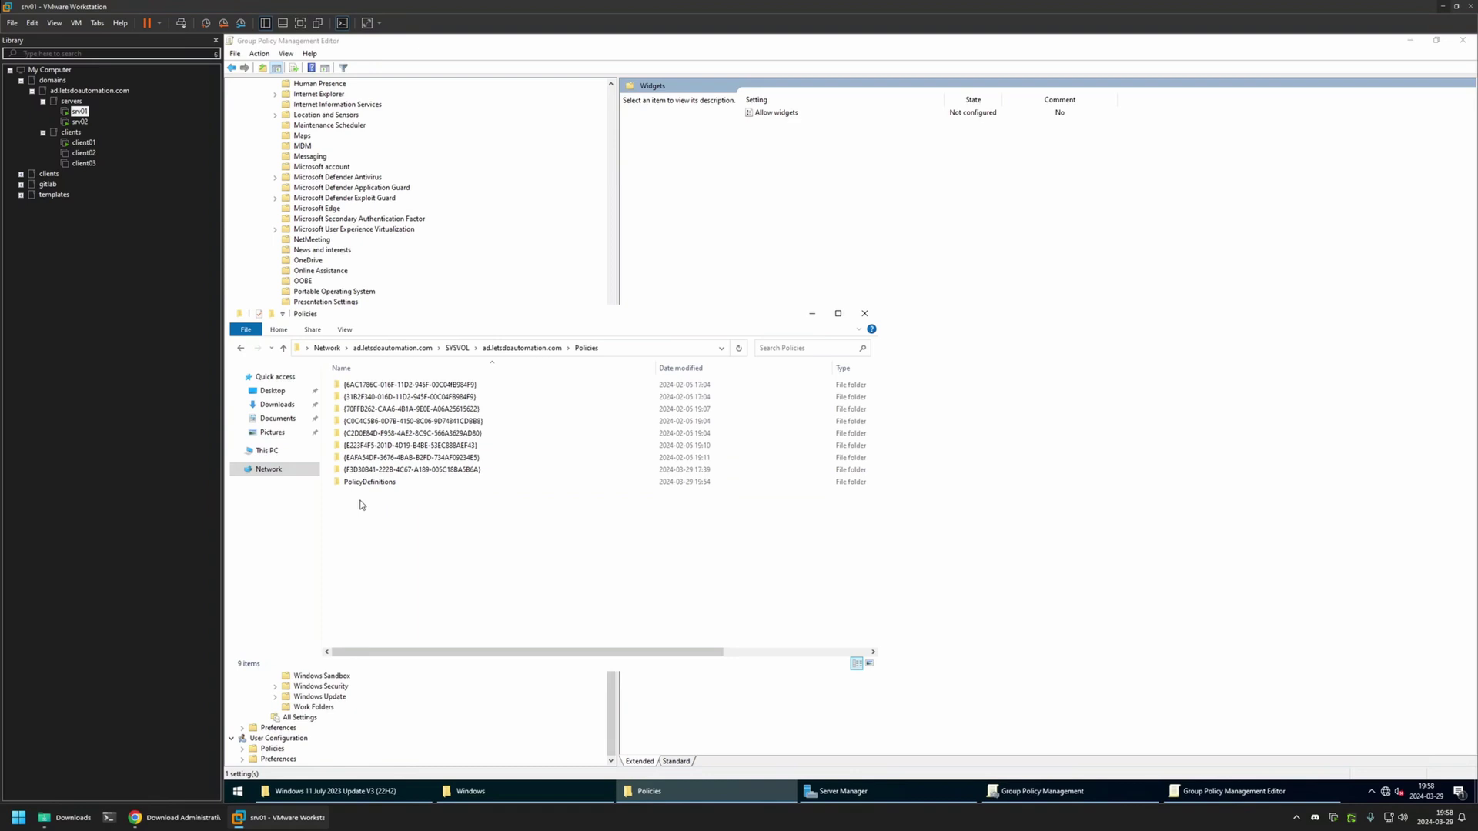